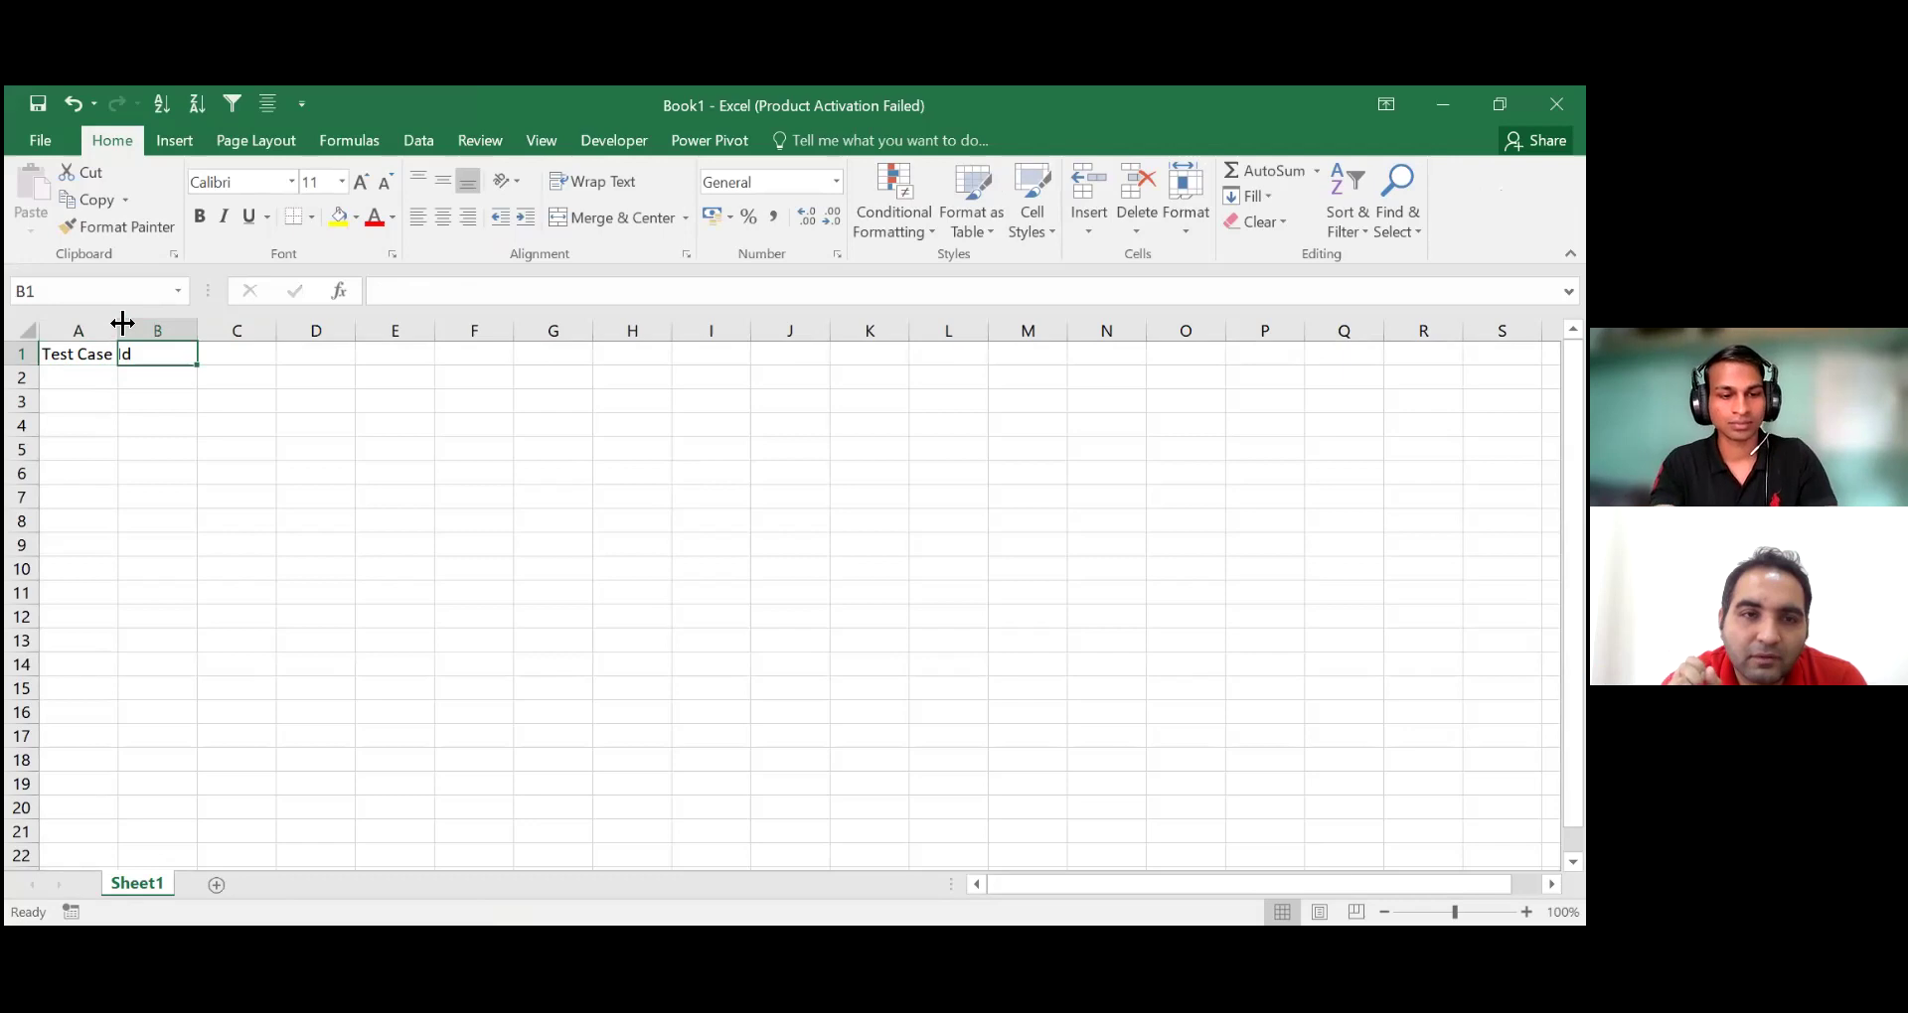
Enter the column headers "Scenario id" in B1 and "test case title" in C1
key(BackSpace)
text(nario)
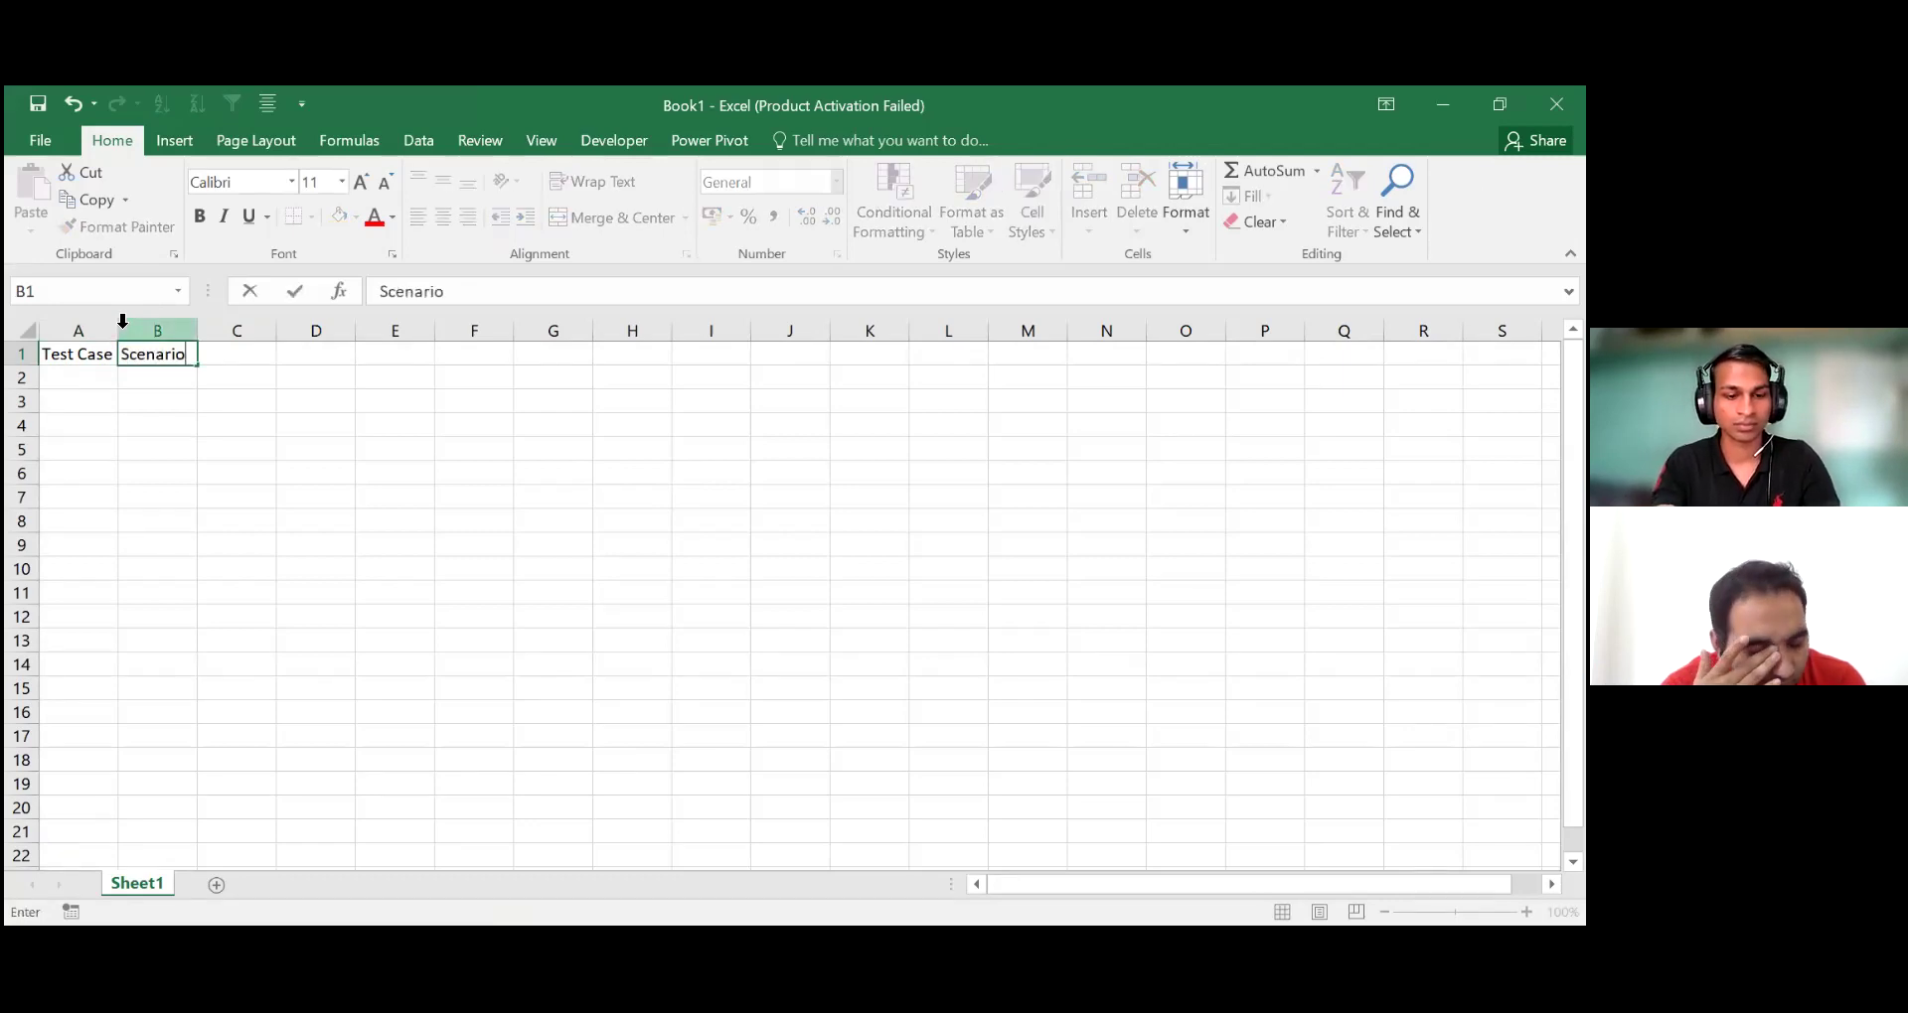
text( id)
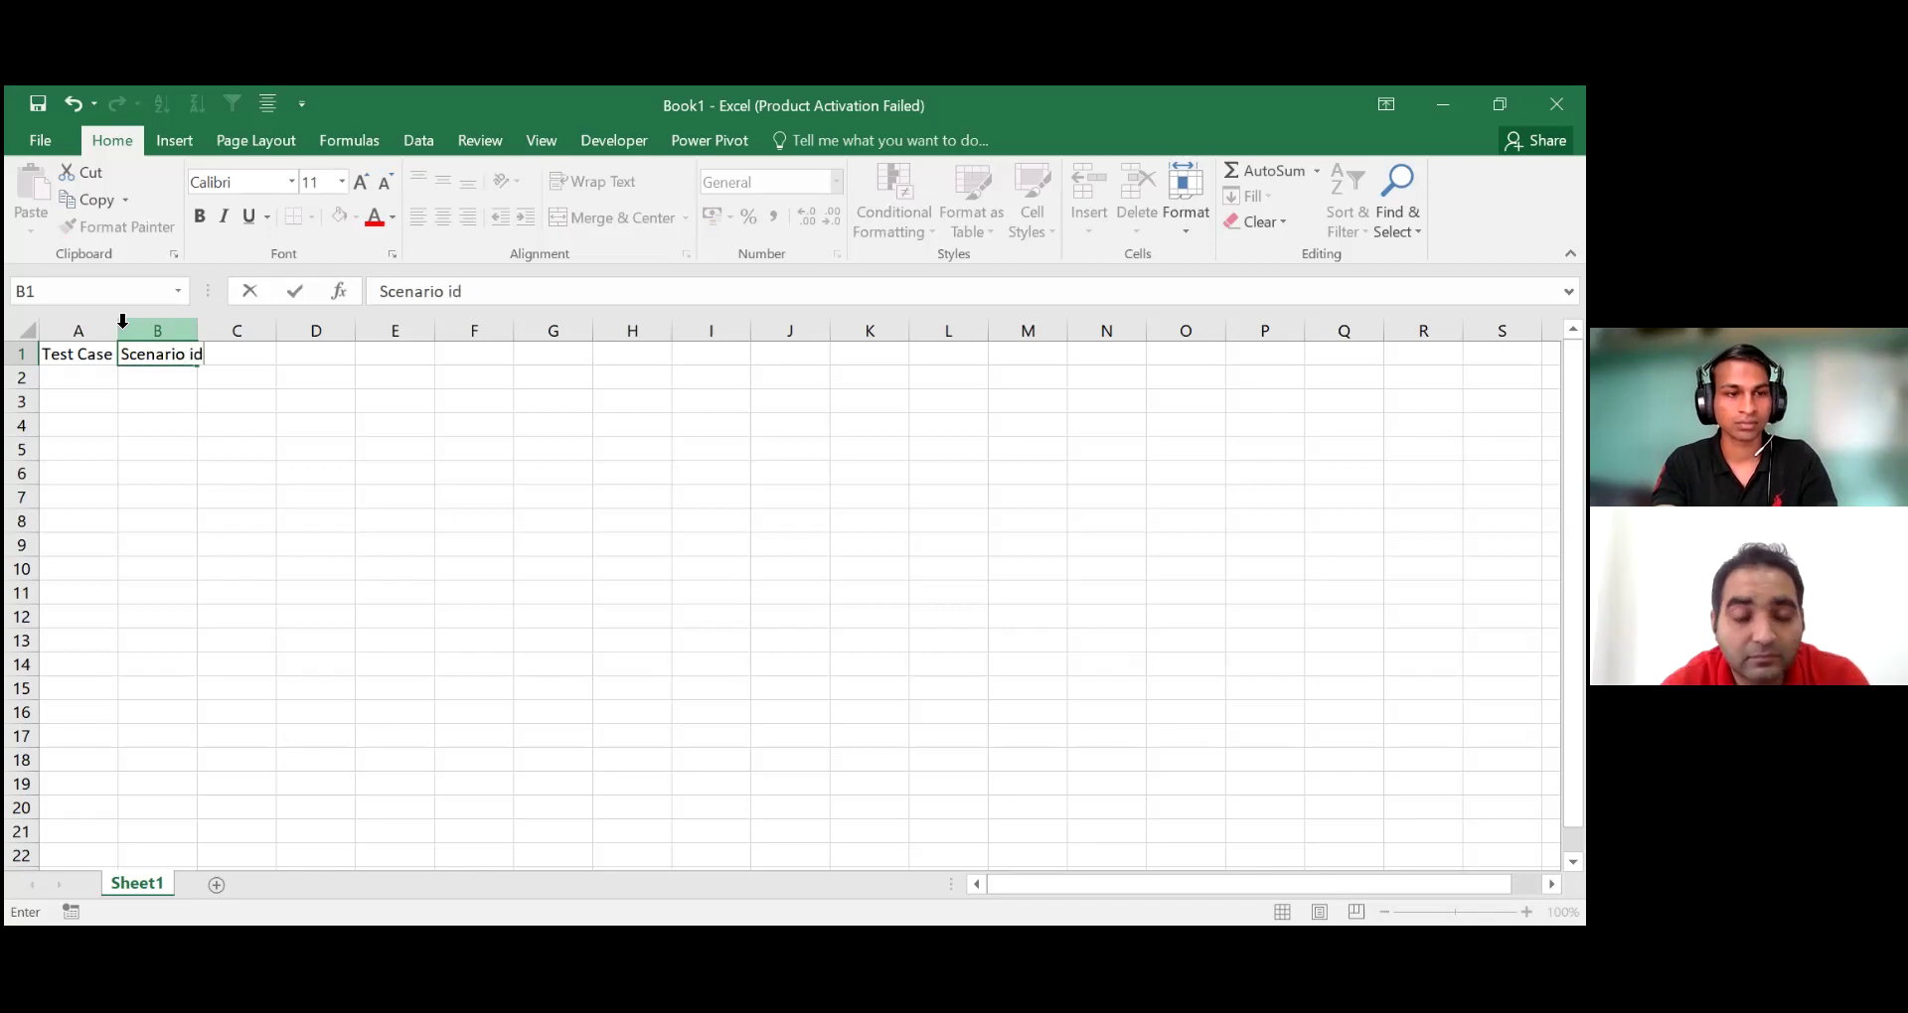
key(Tab)
text(t)
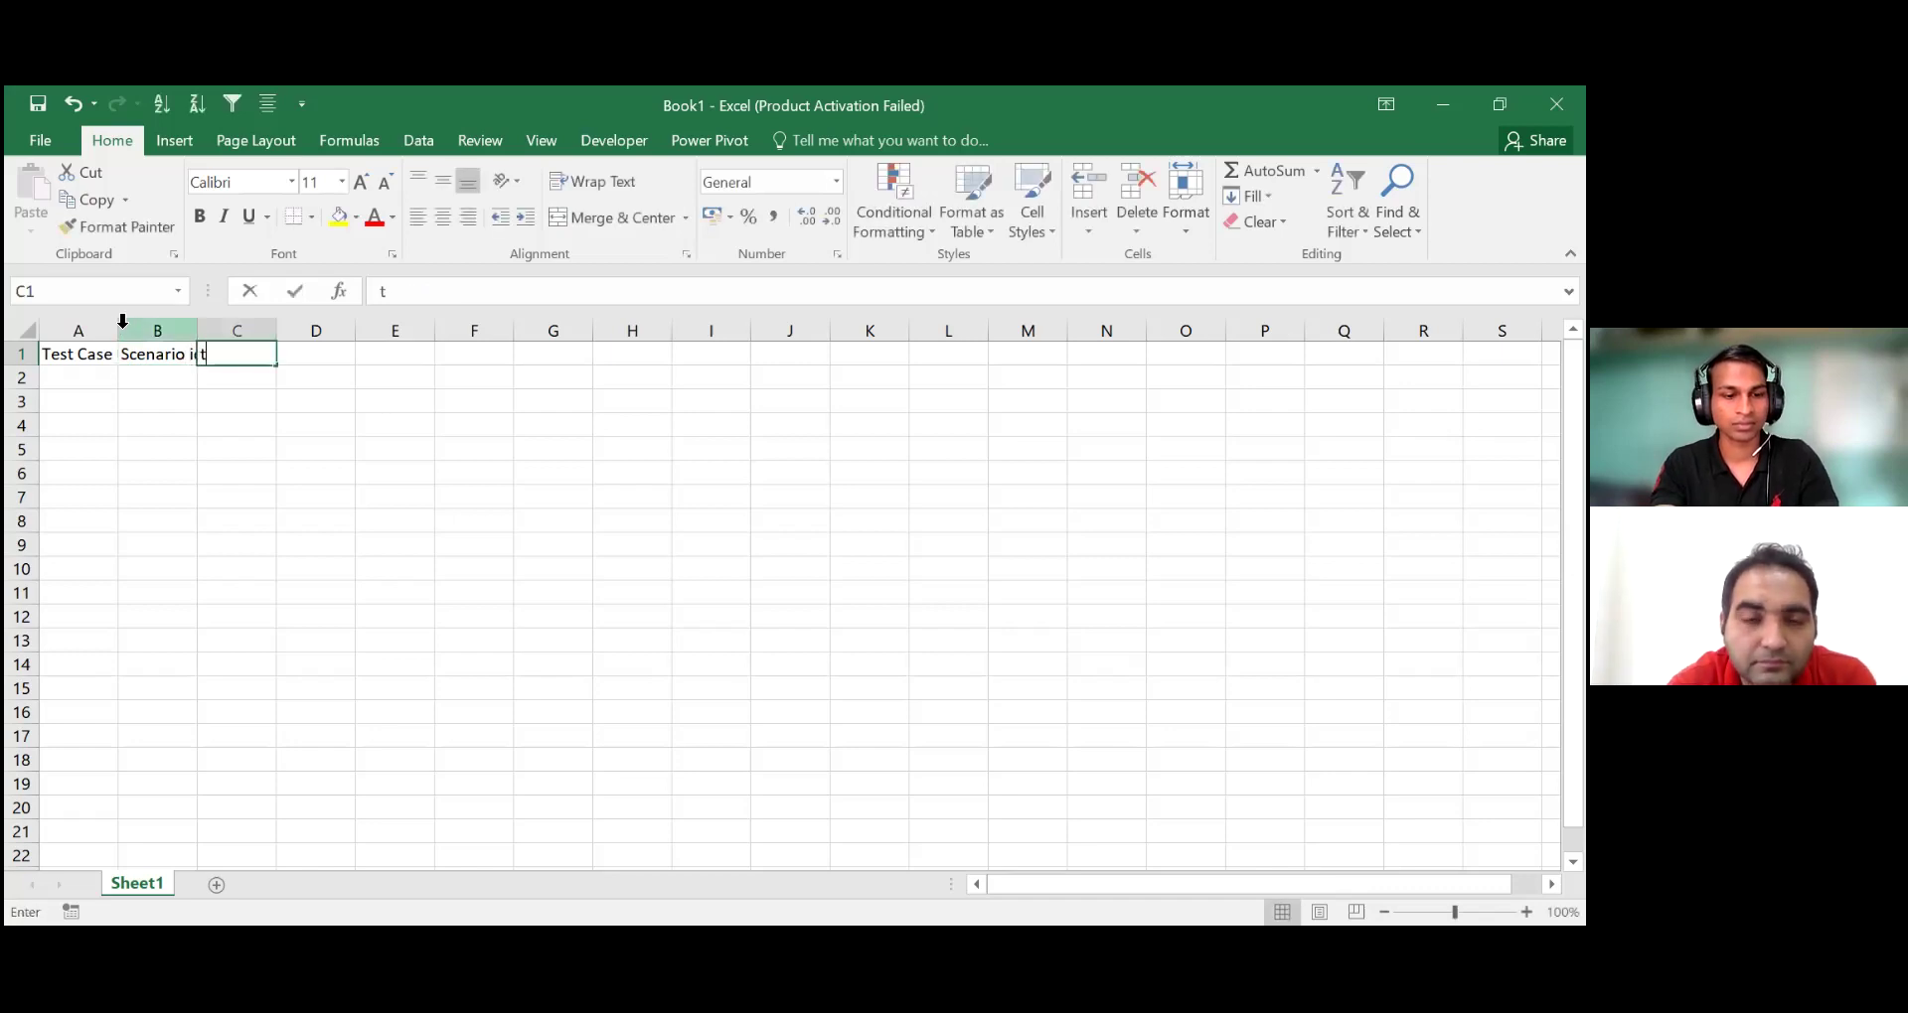
text(est c)
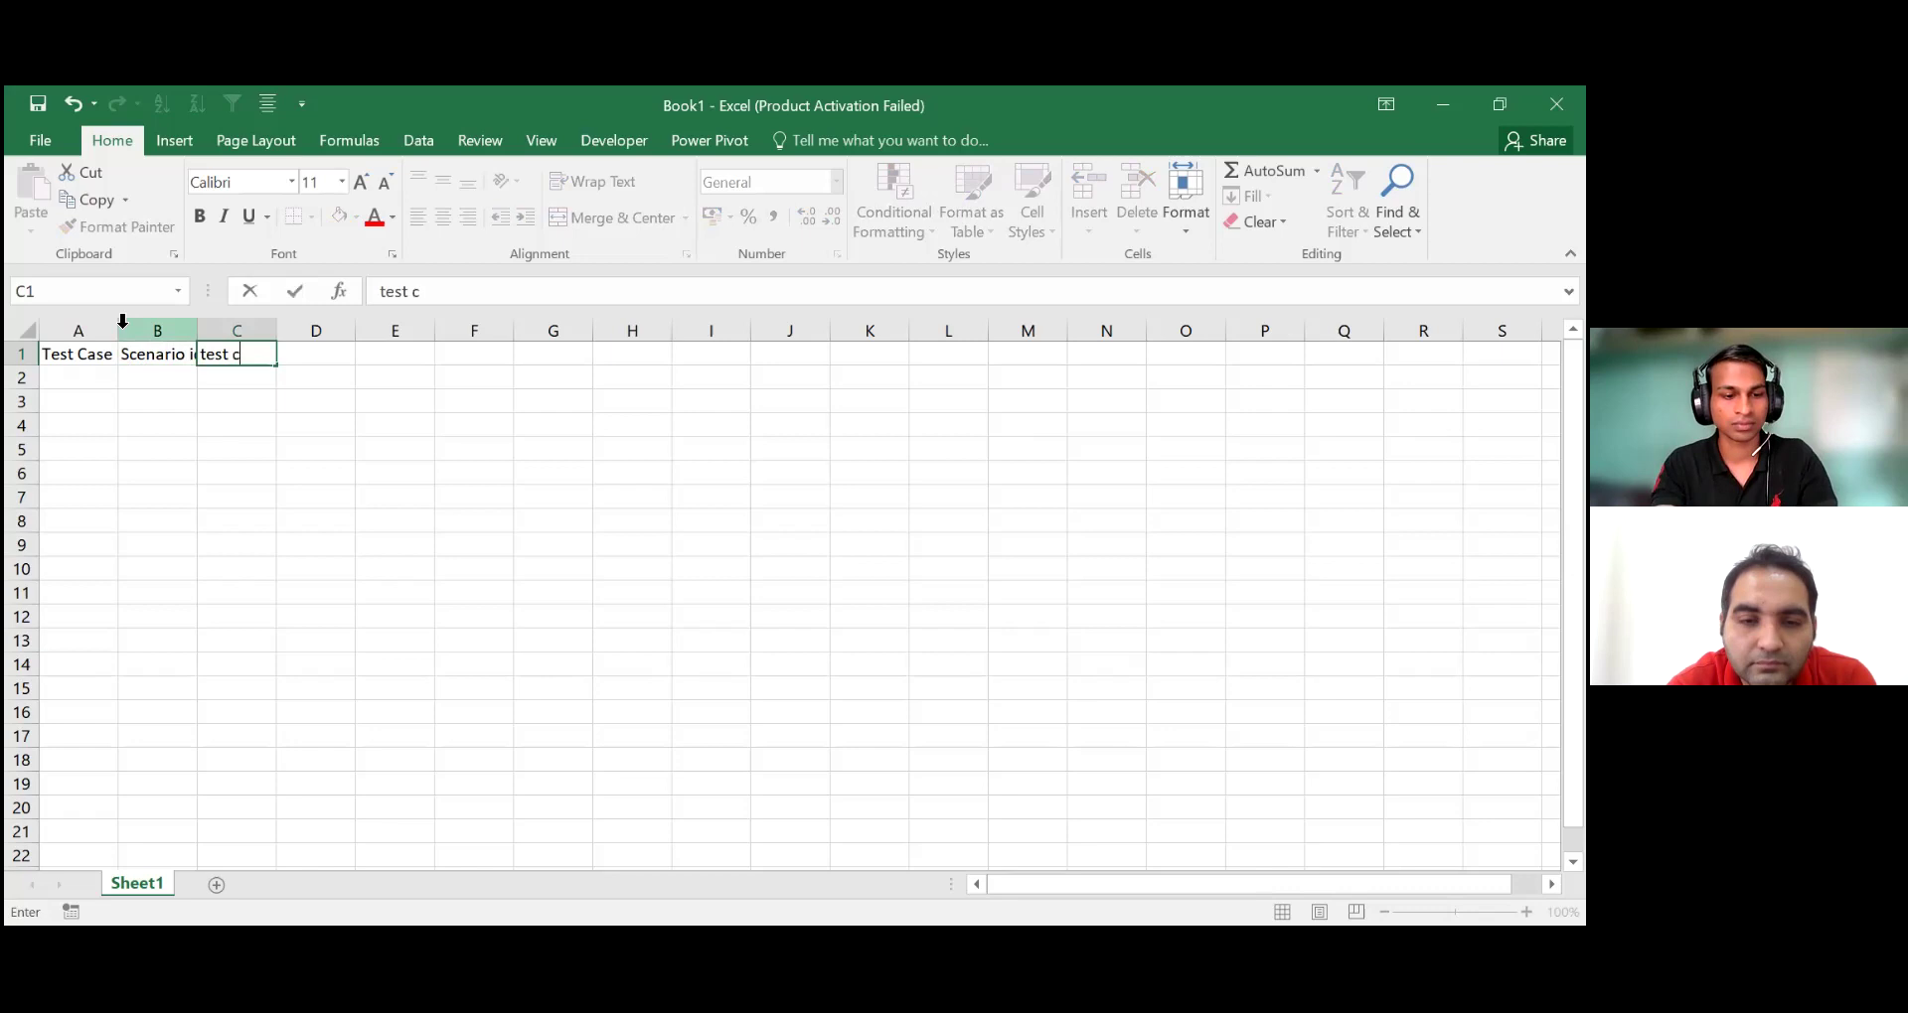
text(ase title)
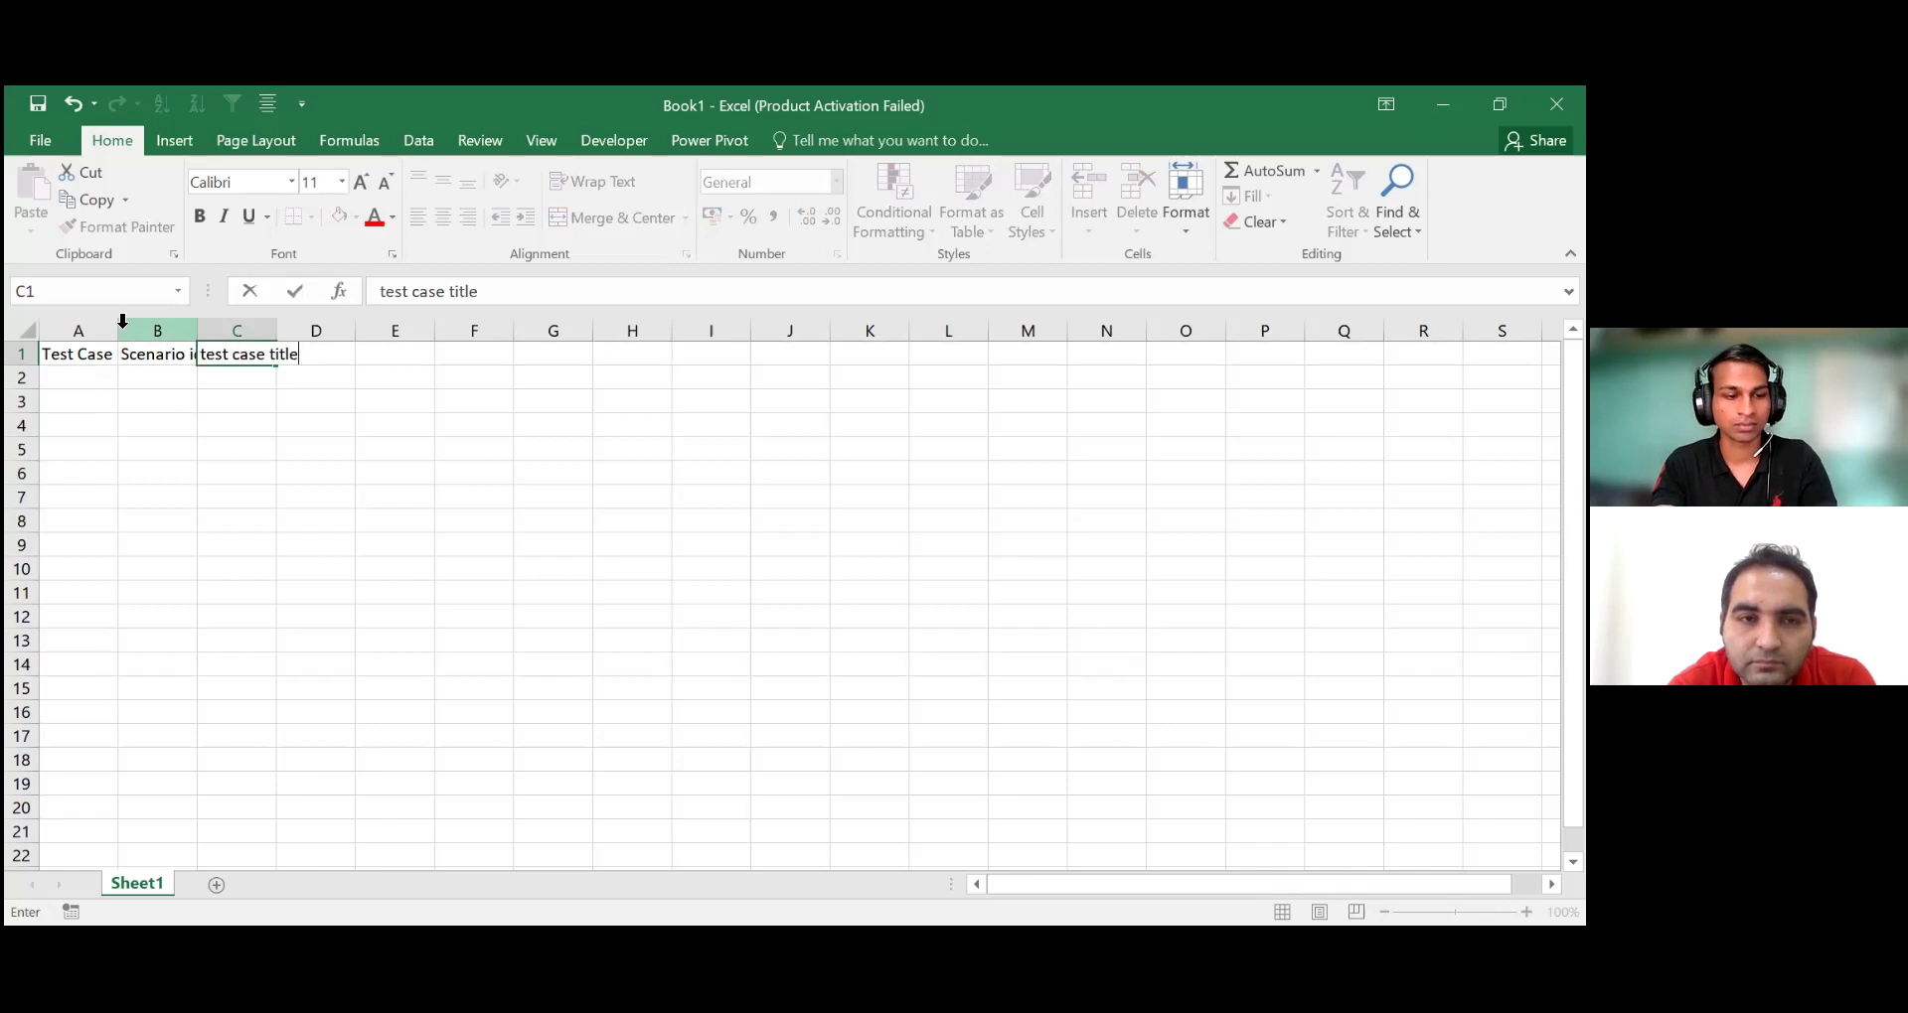
key(Tab)
Add the headers "description" in D1 and "prereqesete" in E1
text(description)
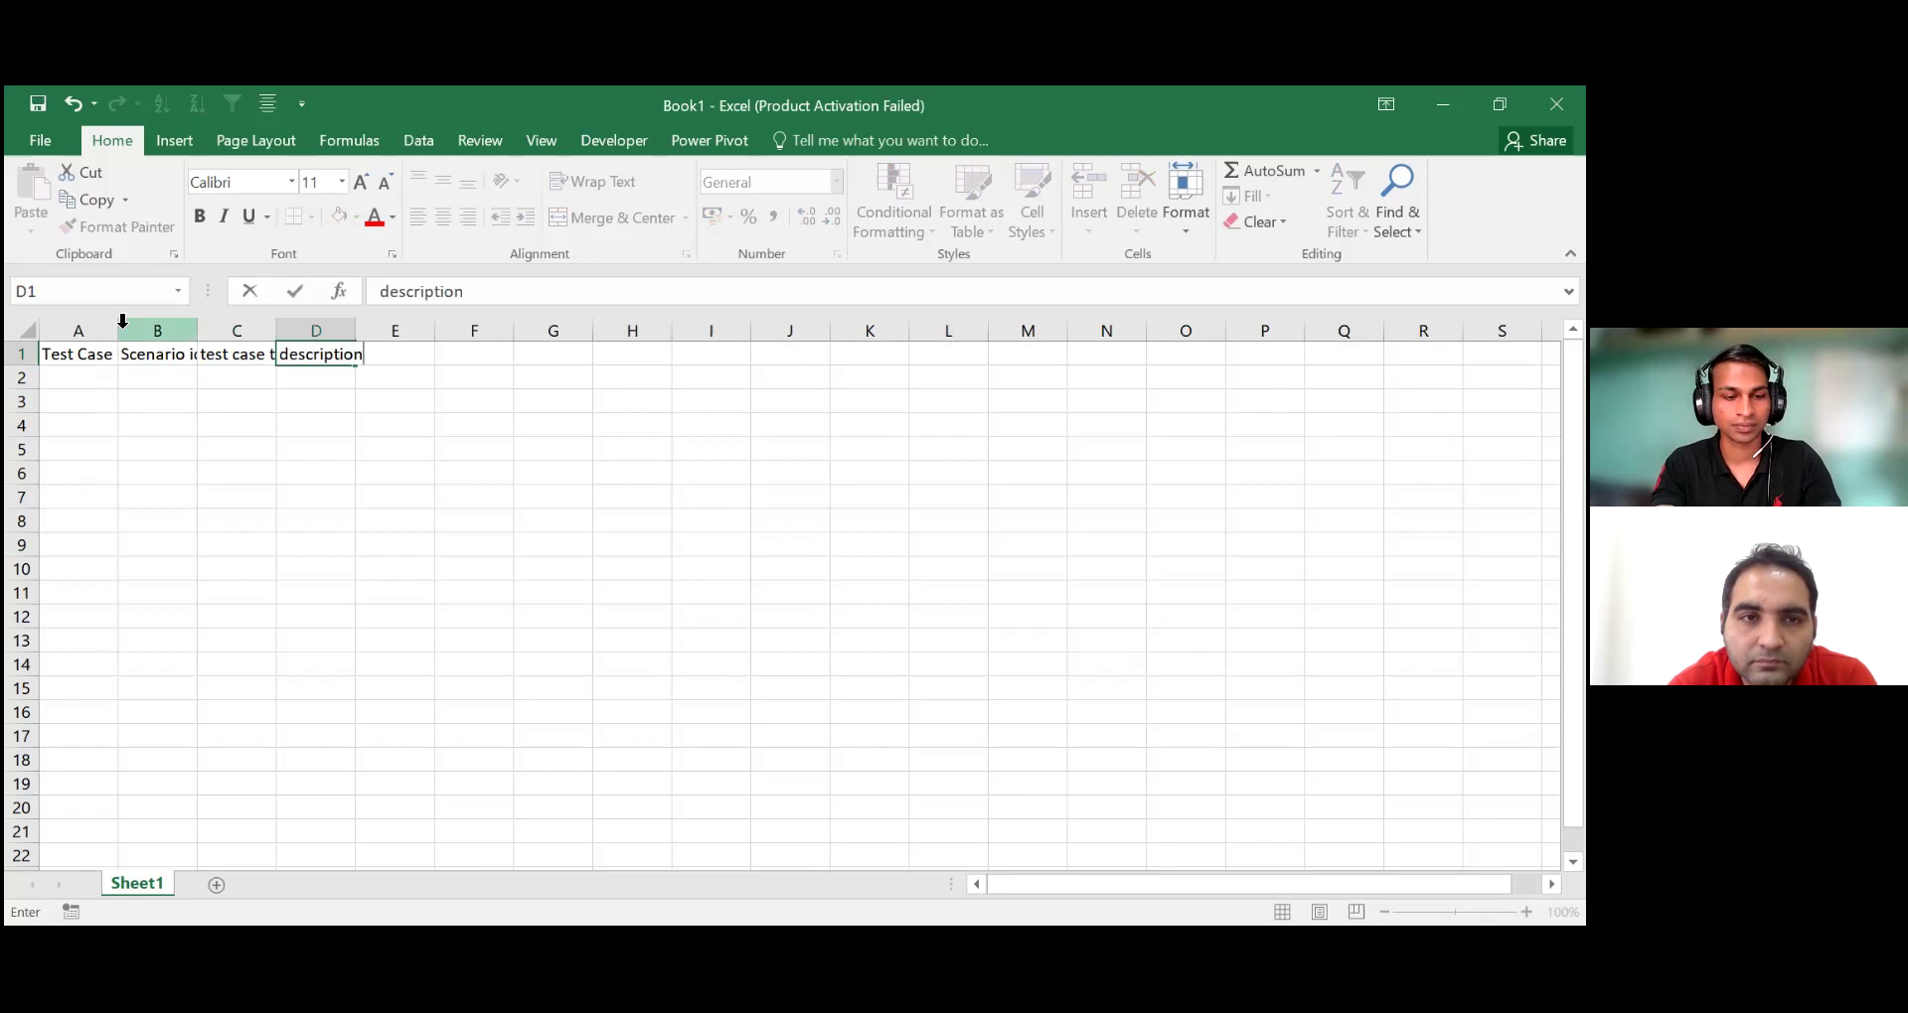
key(Tab)
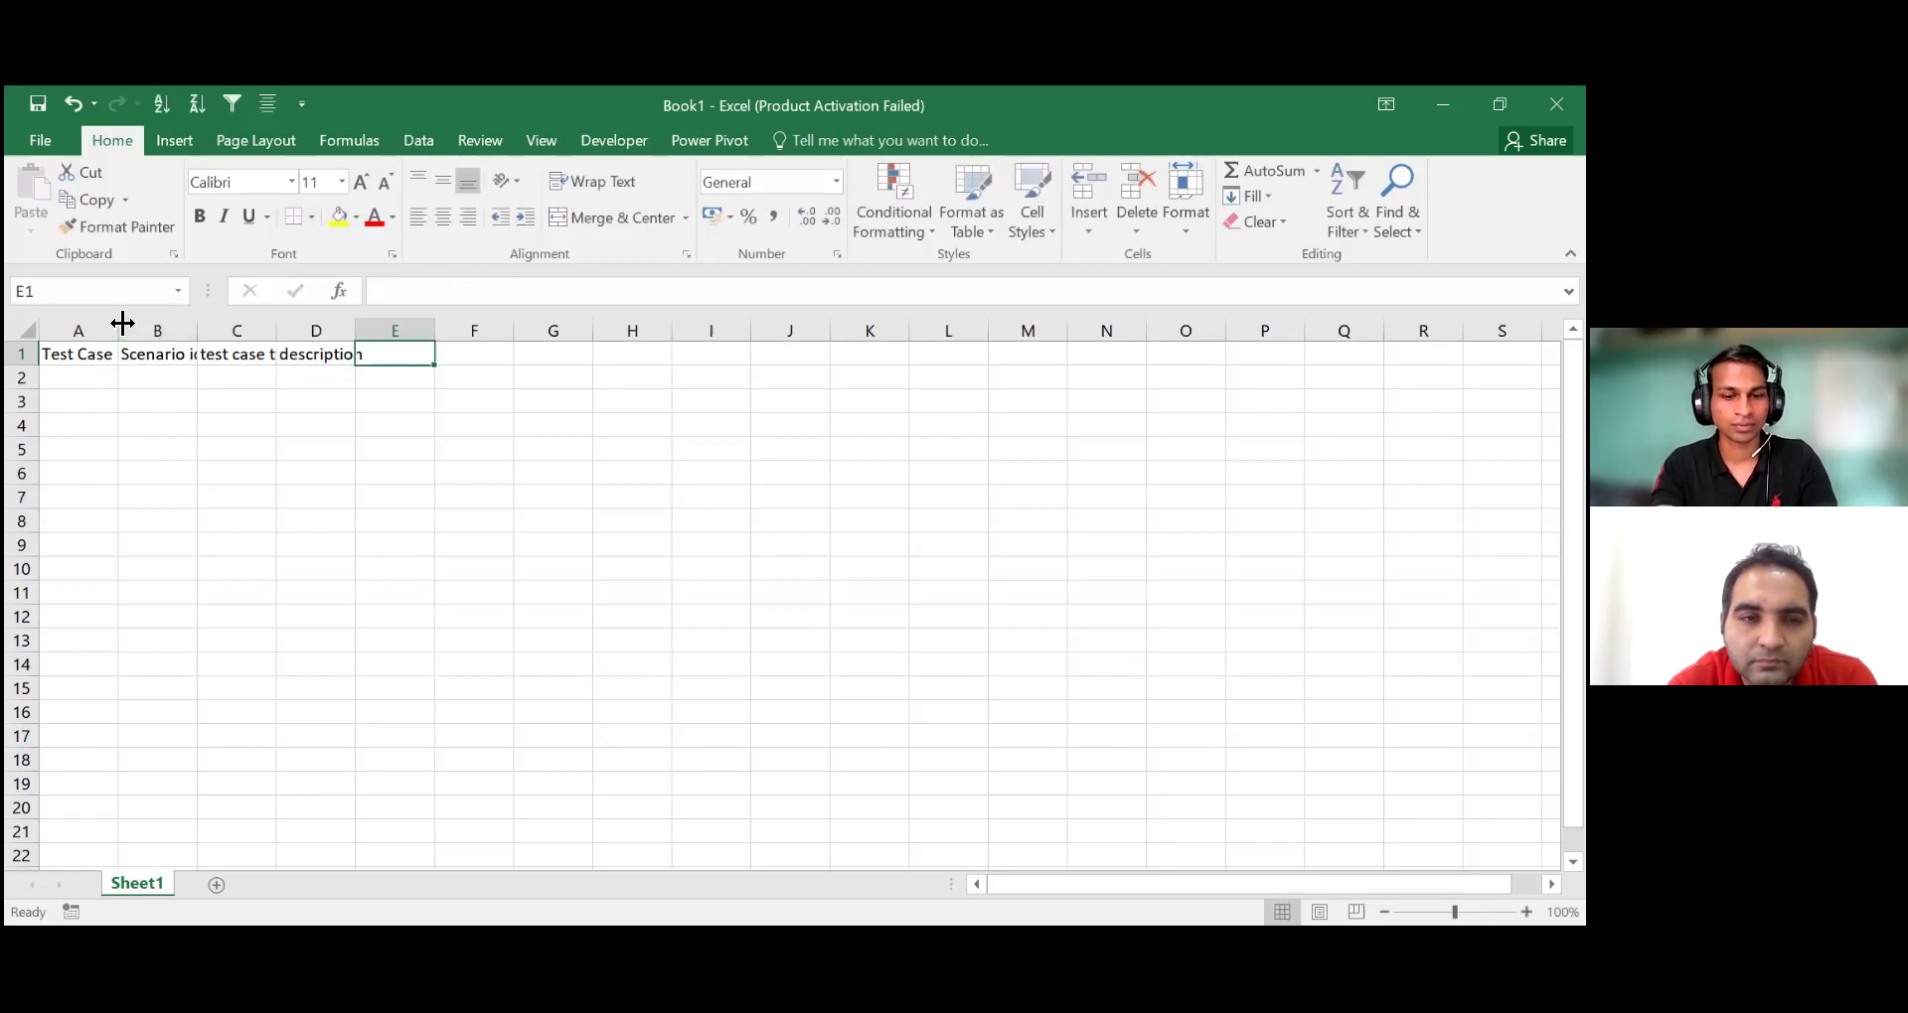
text(prereq)
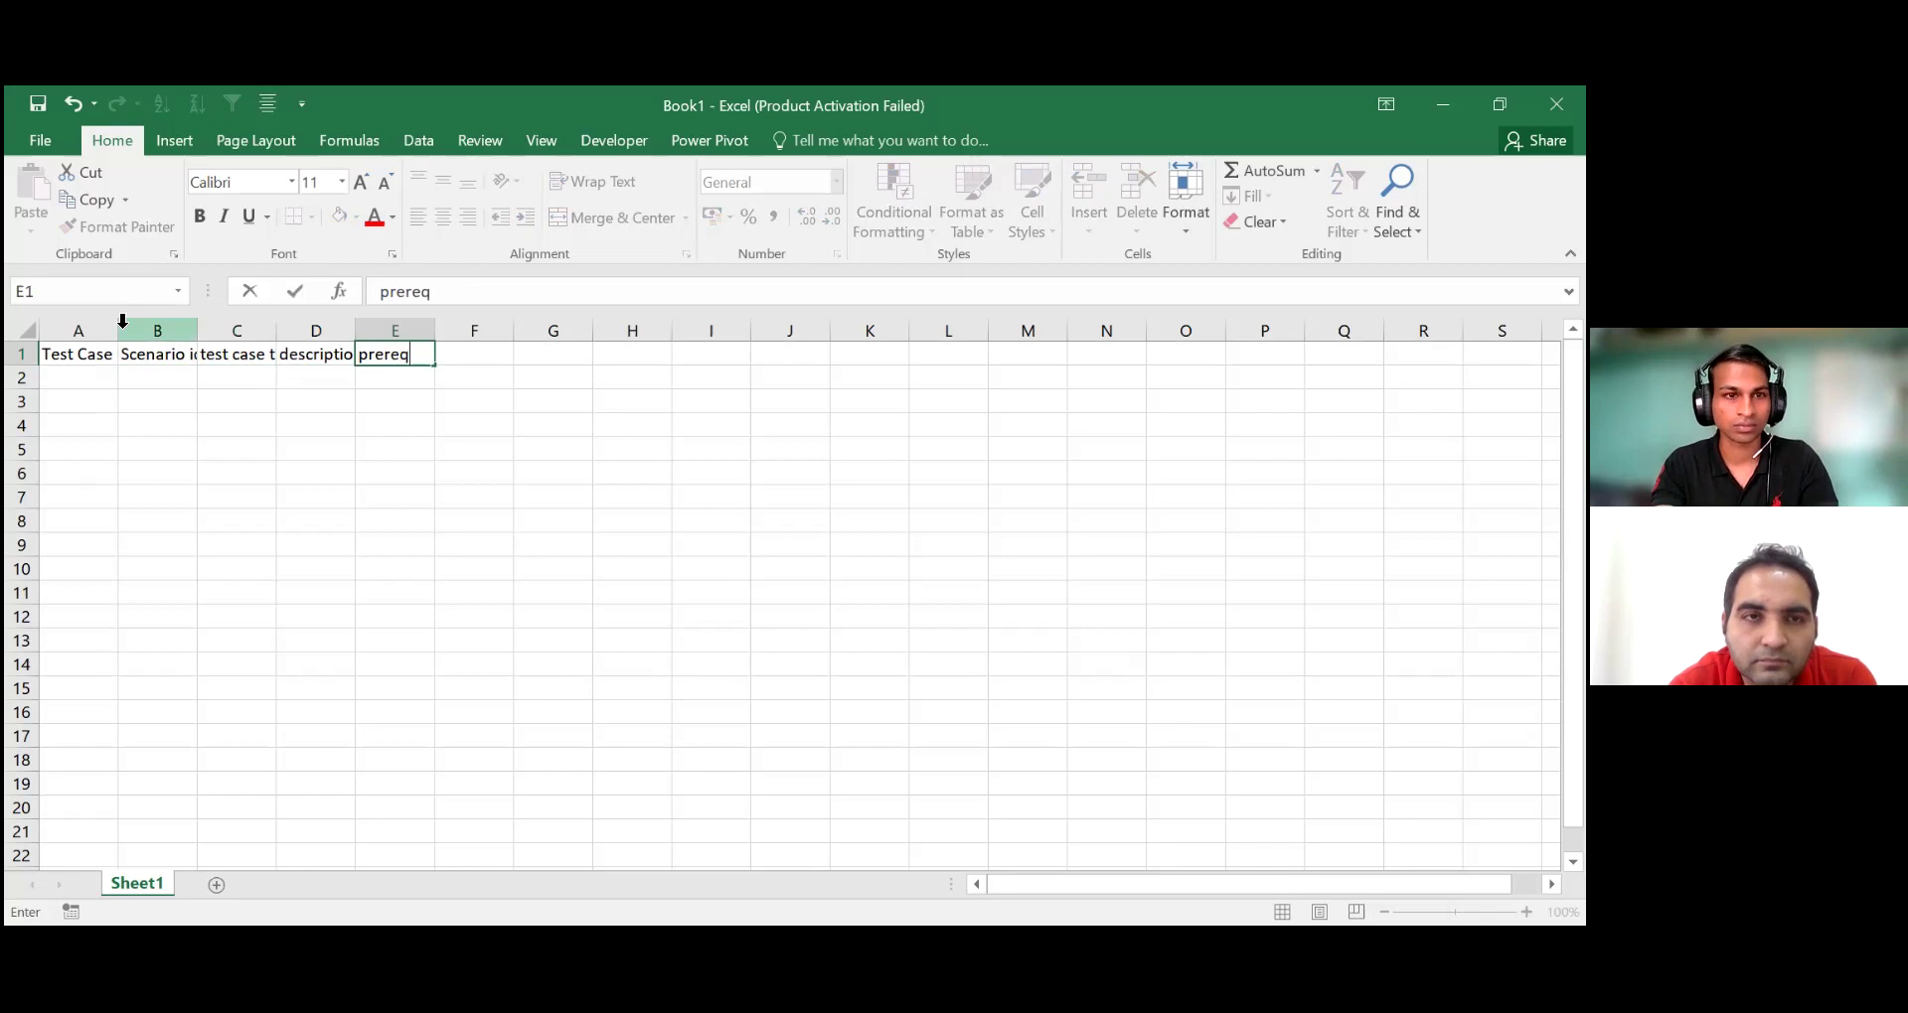
text(esete)
key(Tab)
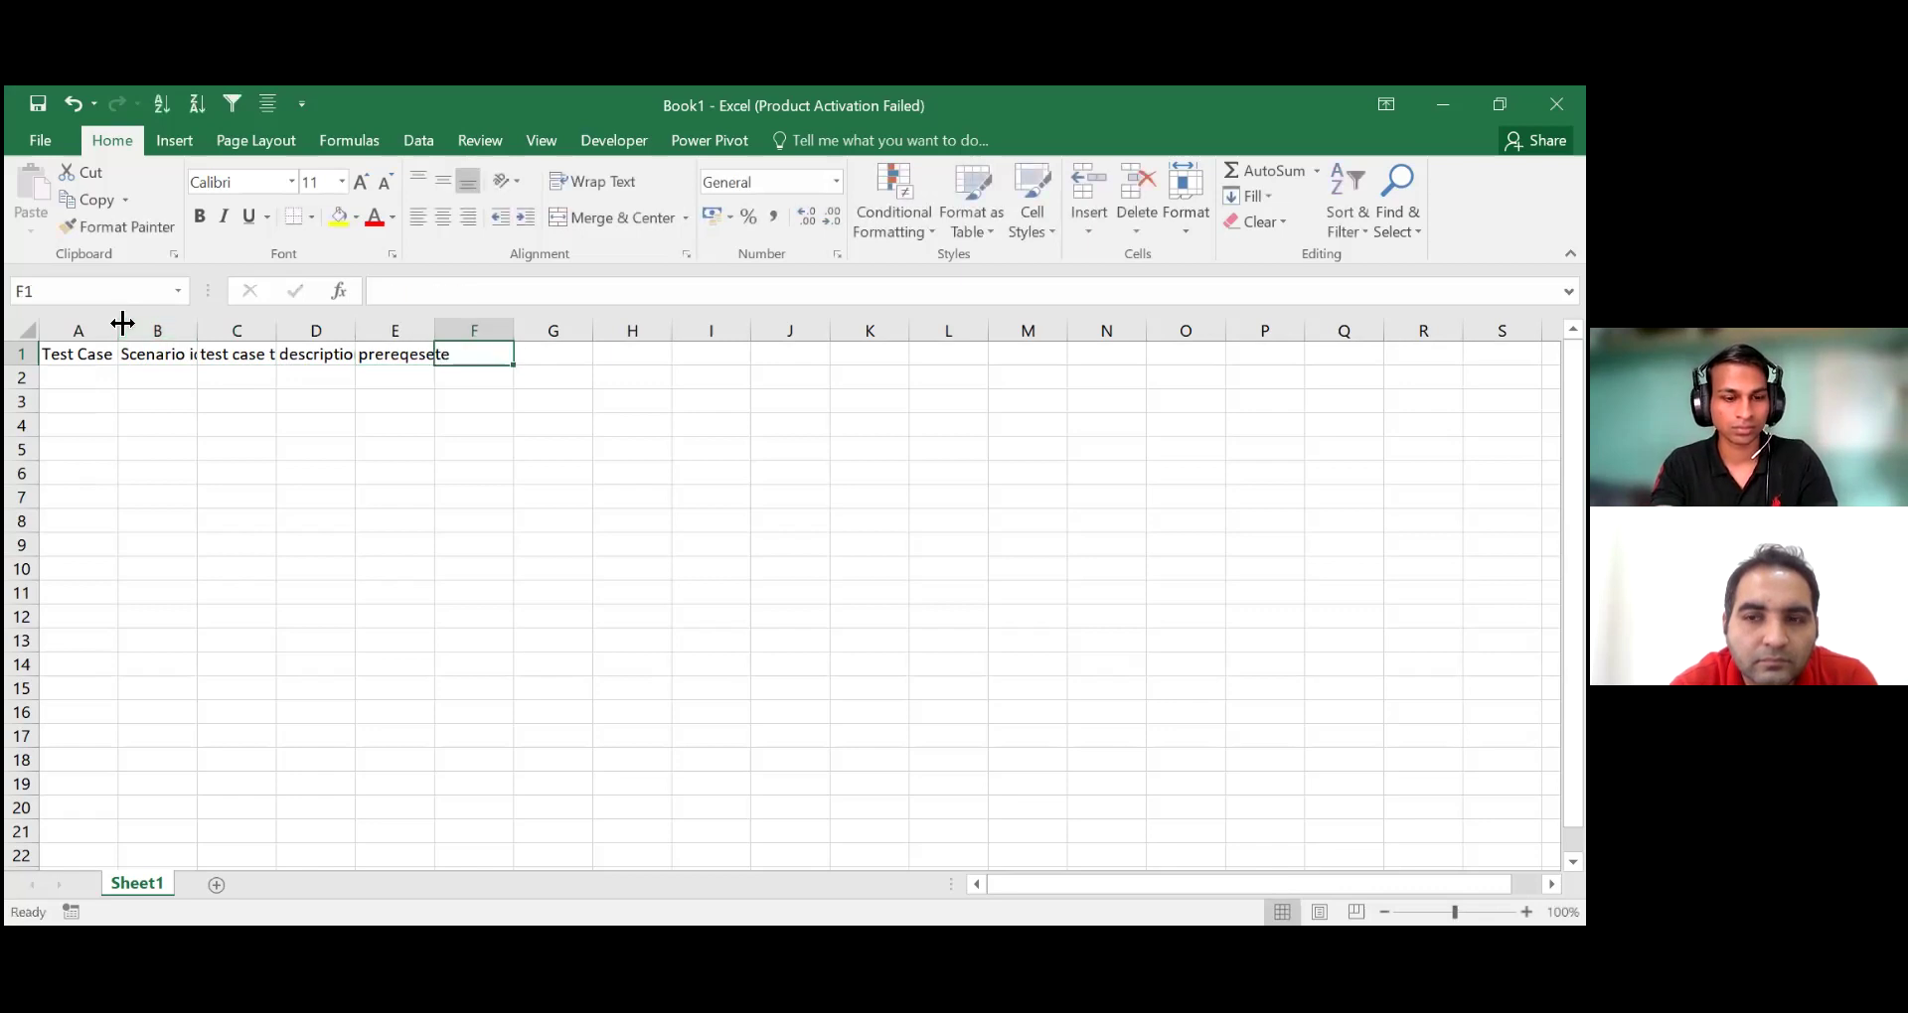
Fill in the headers "test steps" in F1 and "test data" in G1
text(tes)
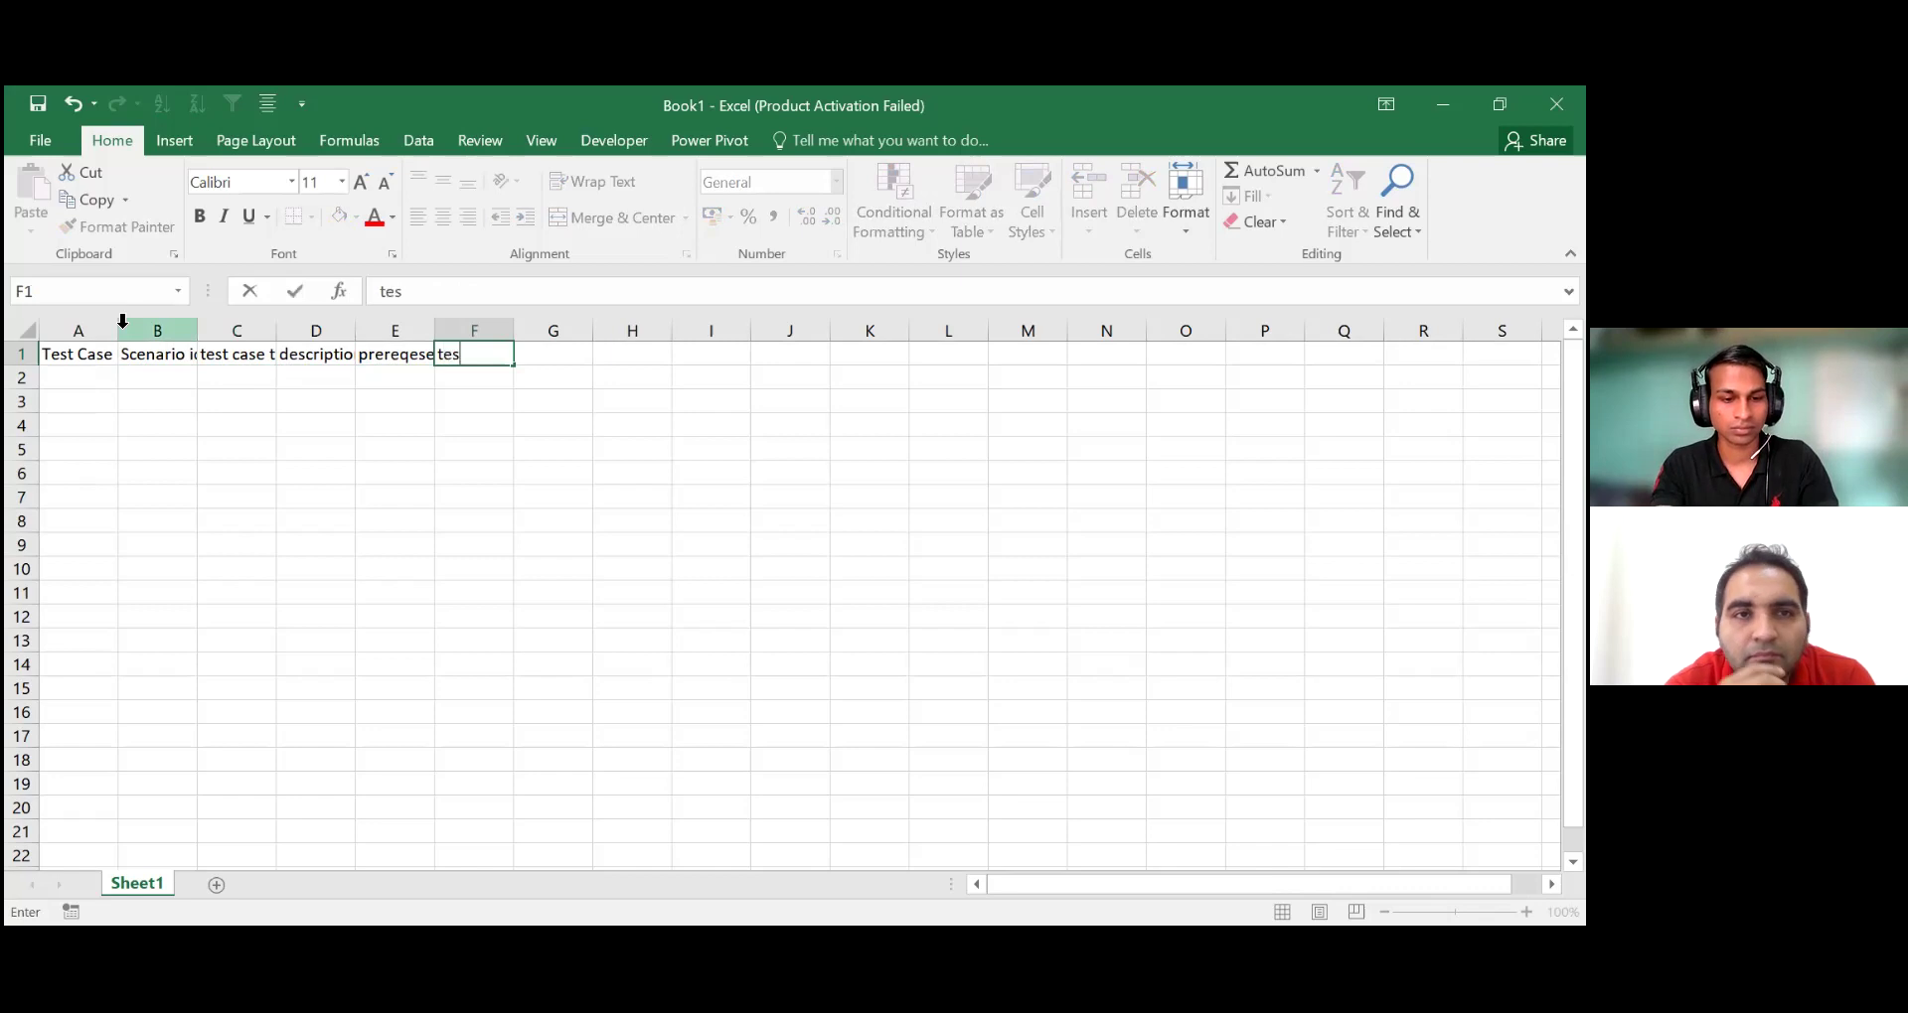
text(t steps)
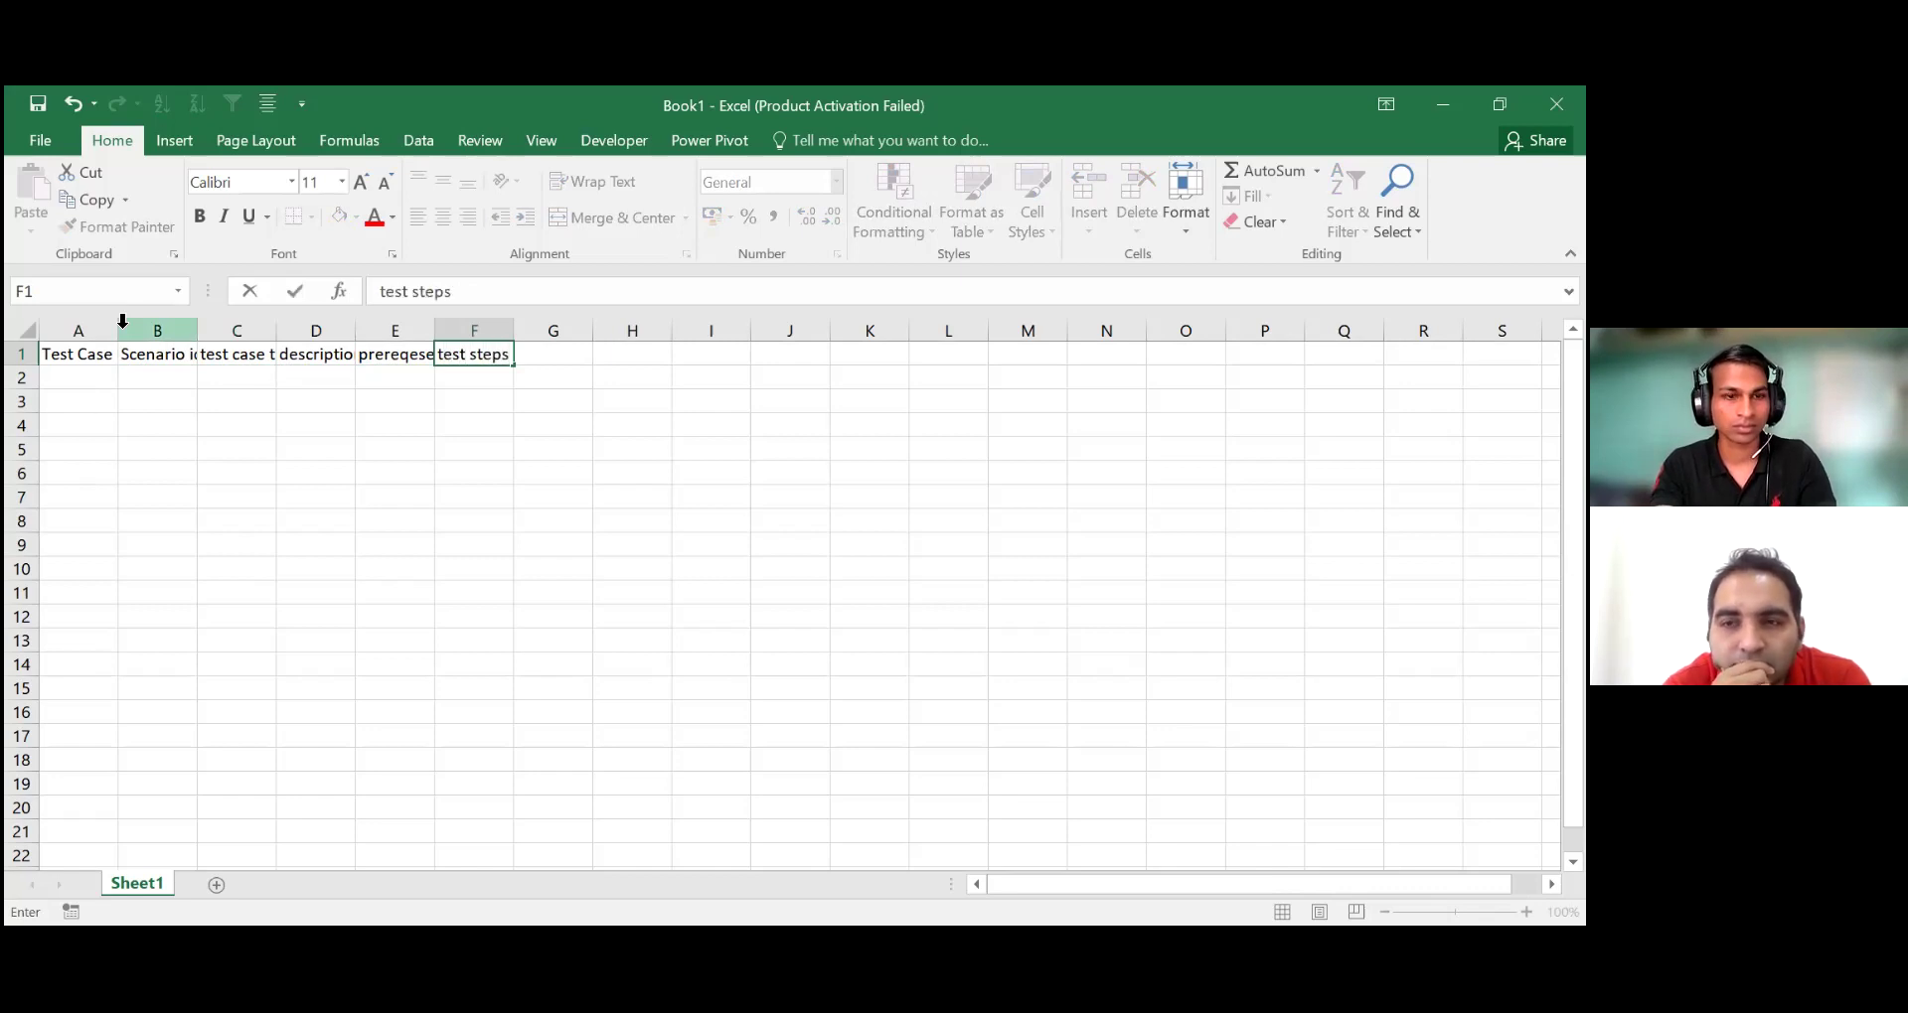
key(Tab)
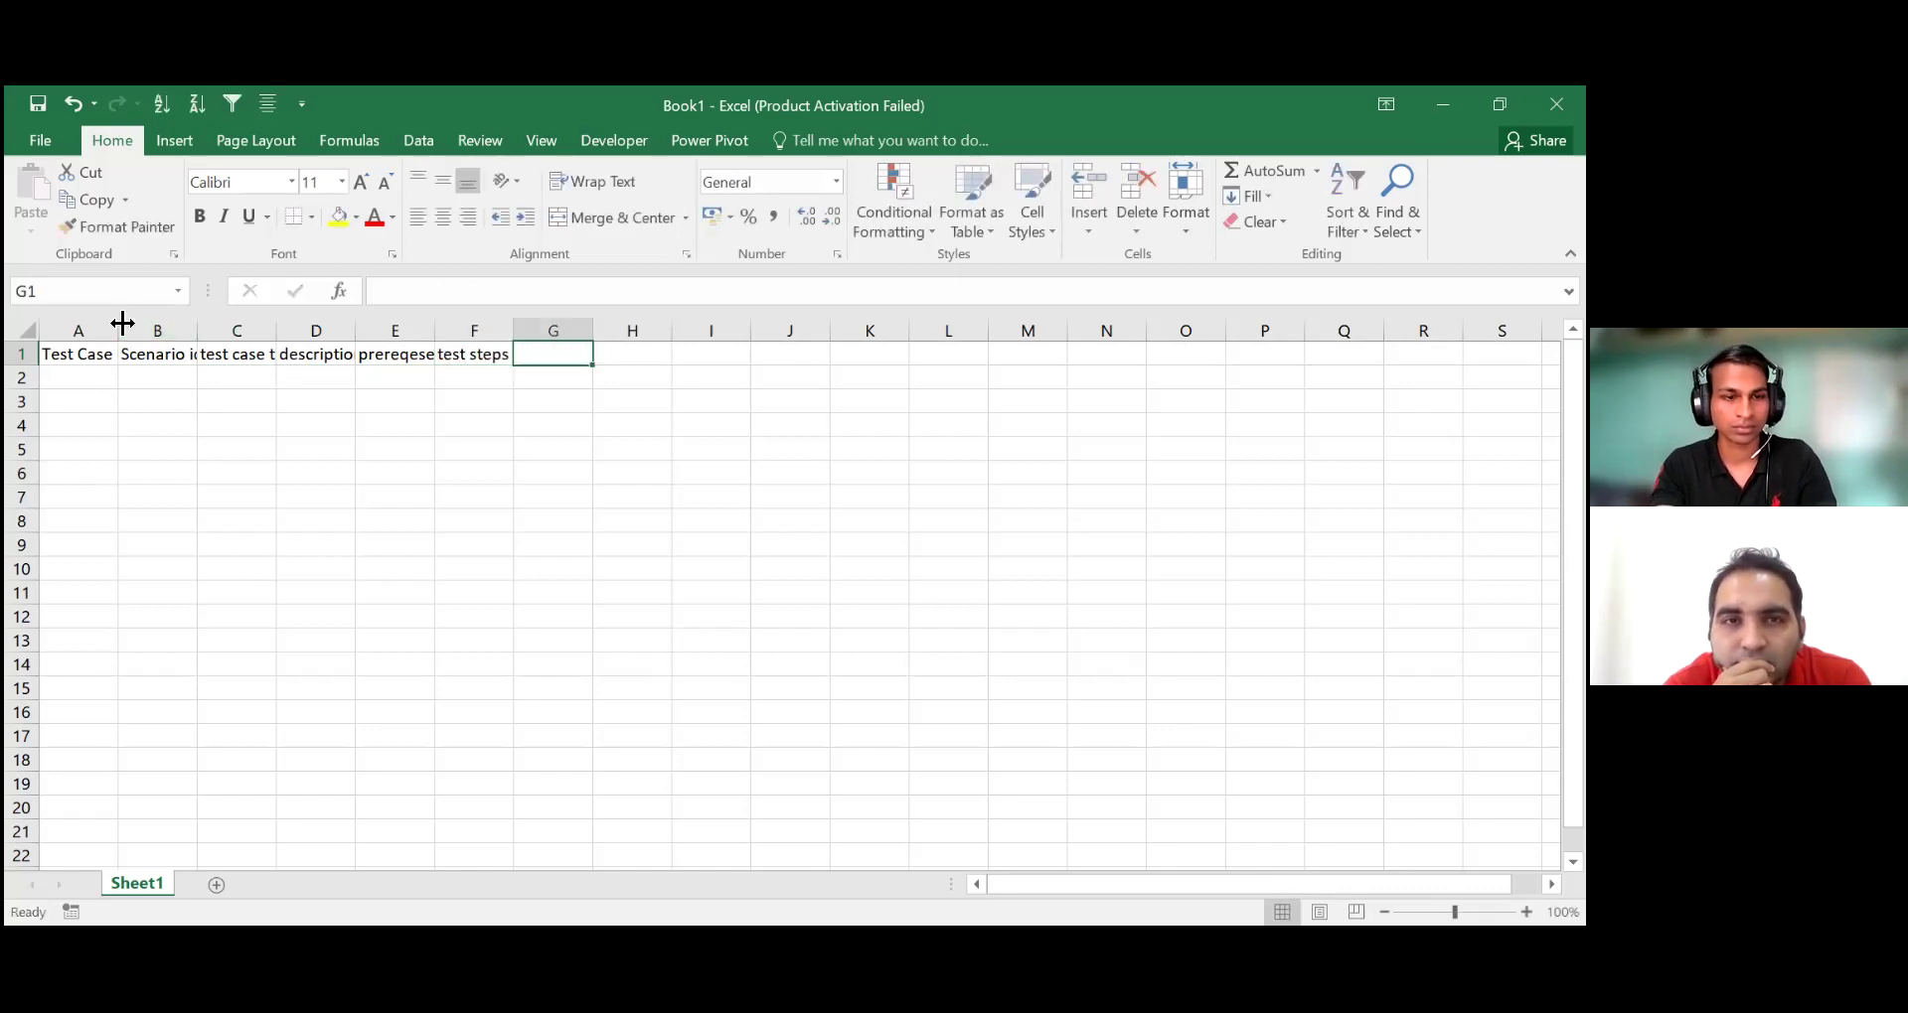
text(test)
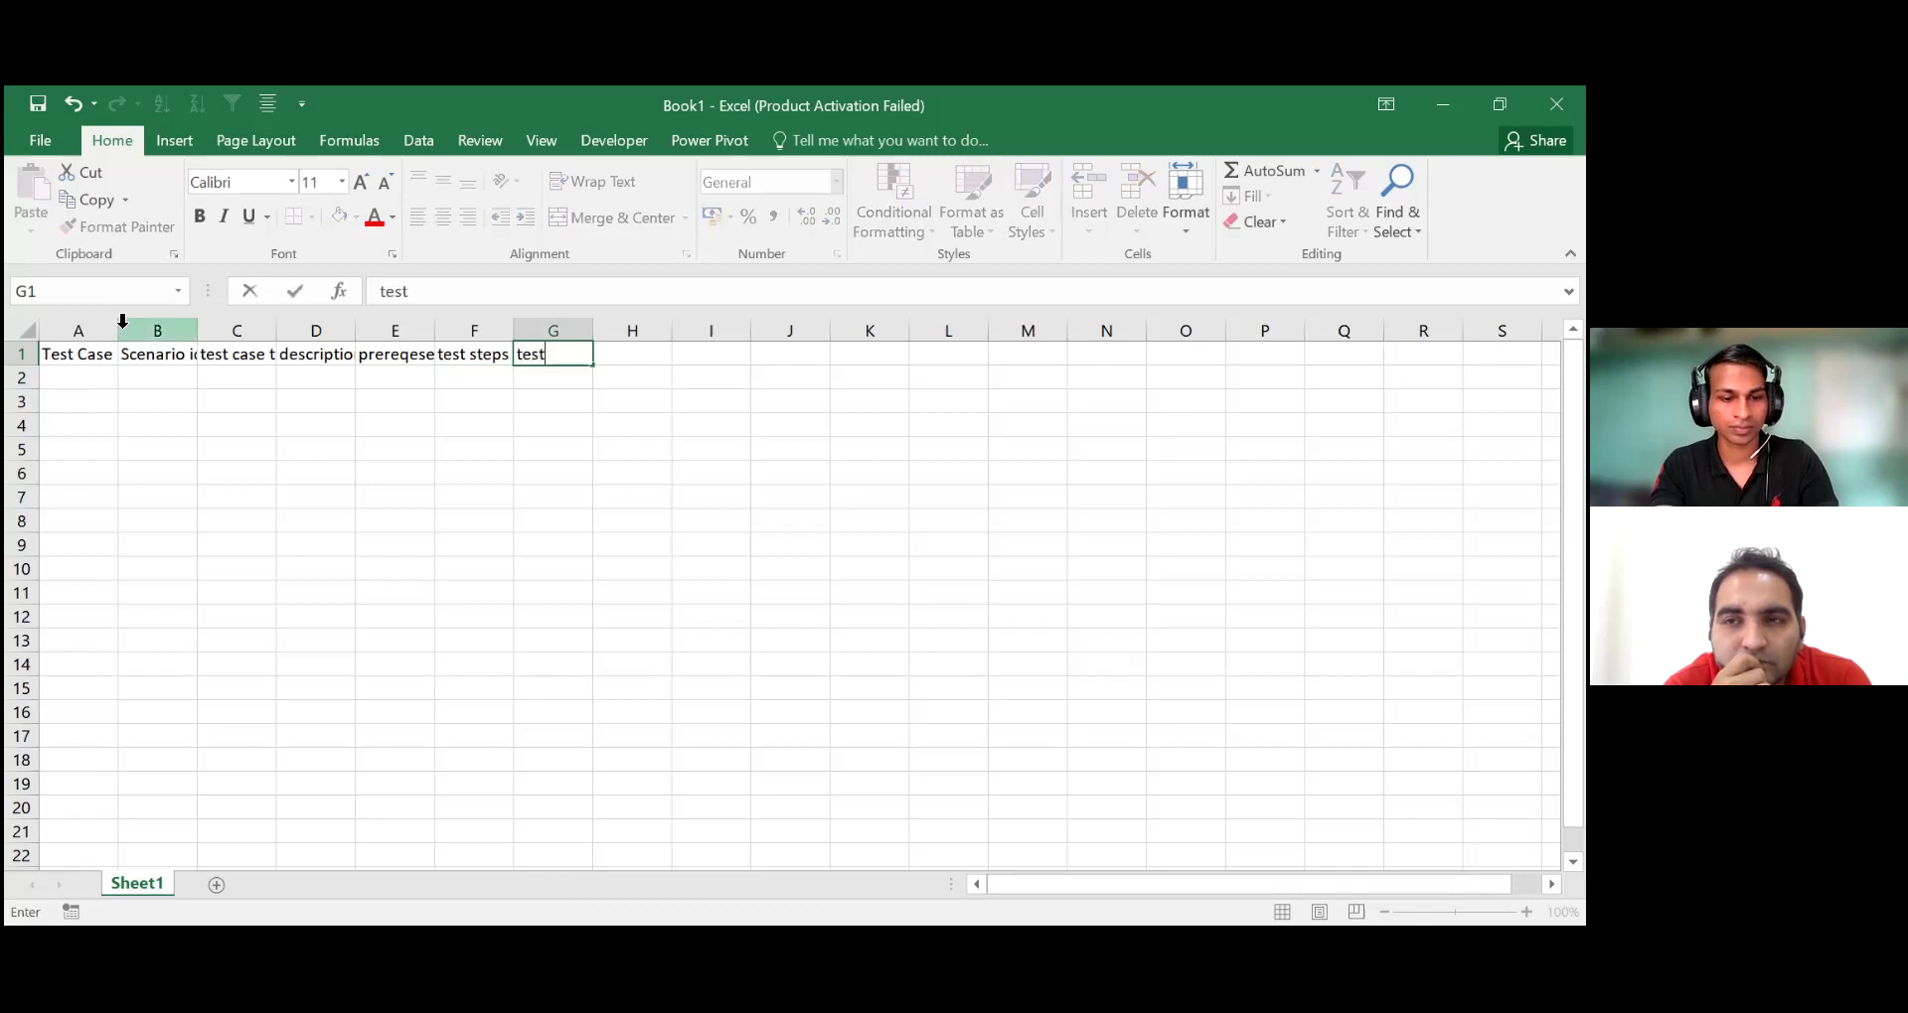
text( data)
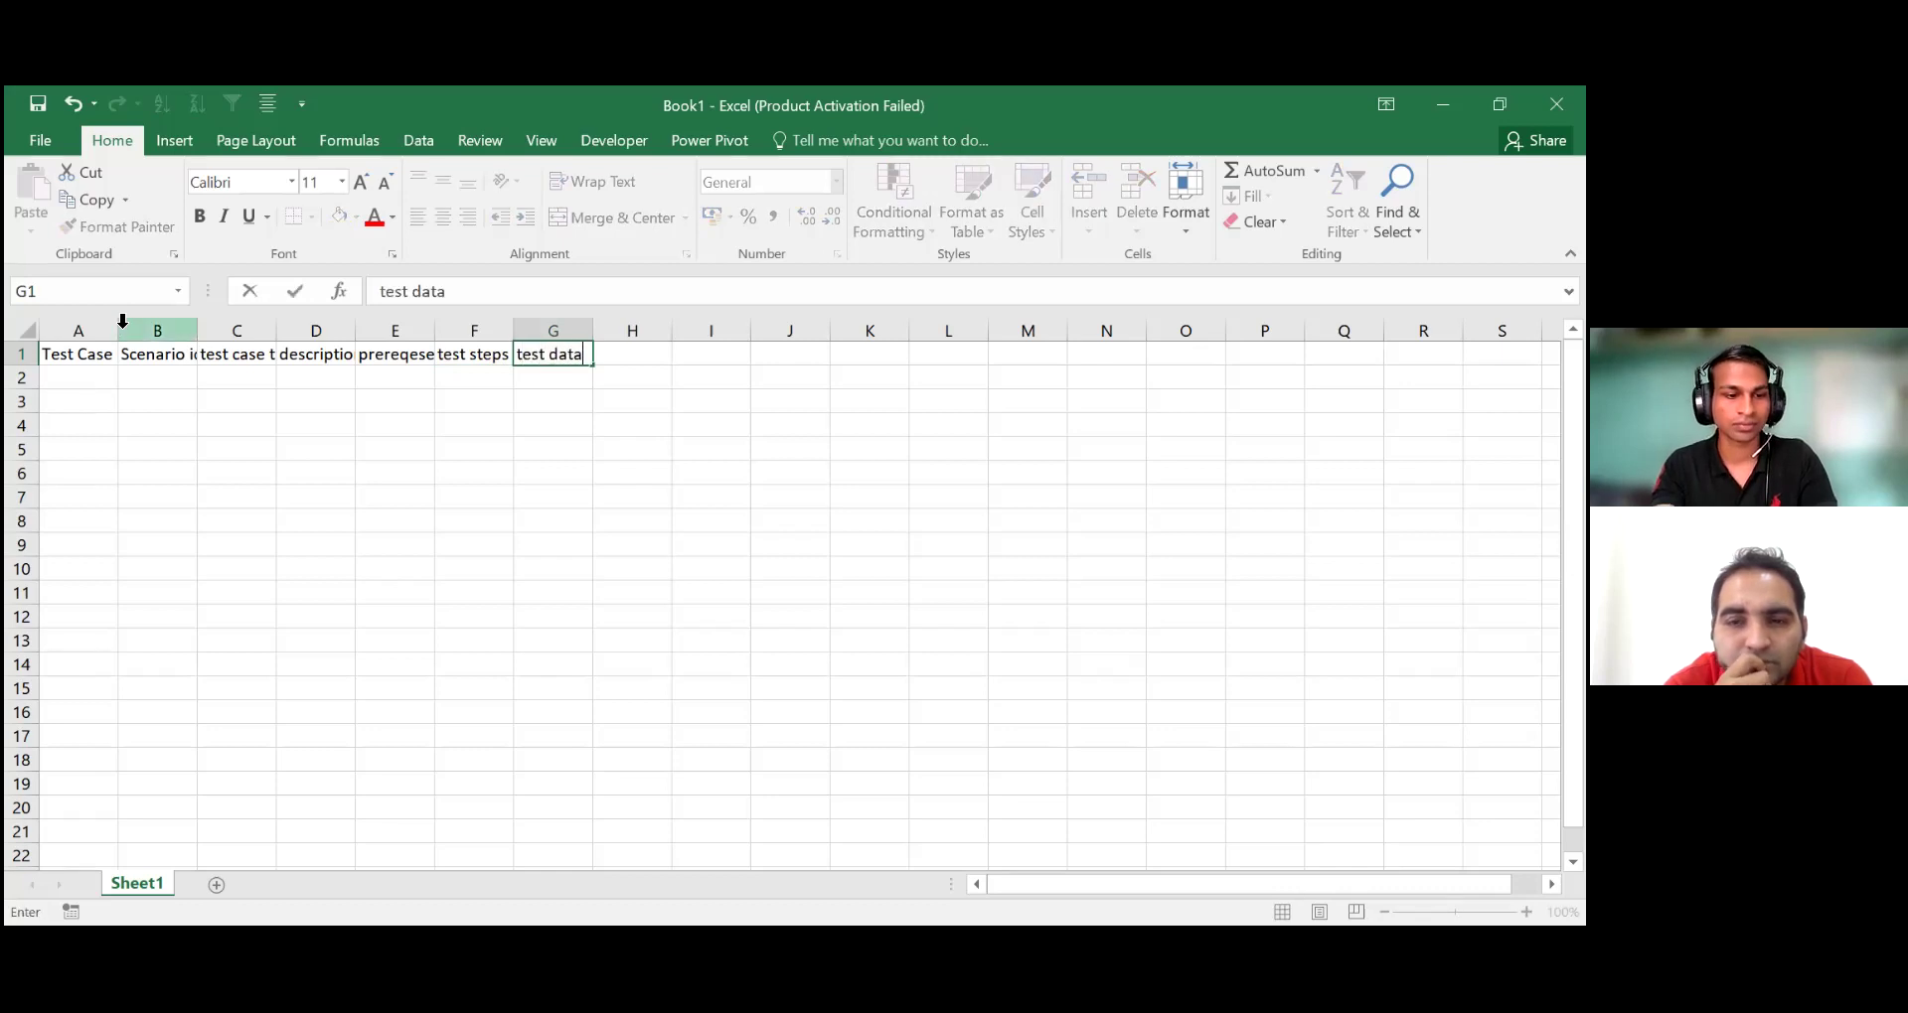
key(Tab)
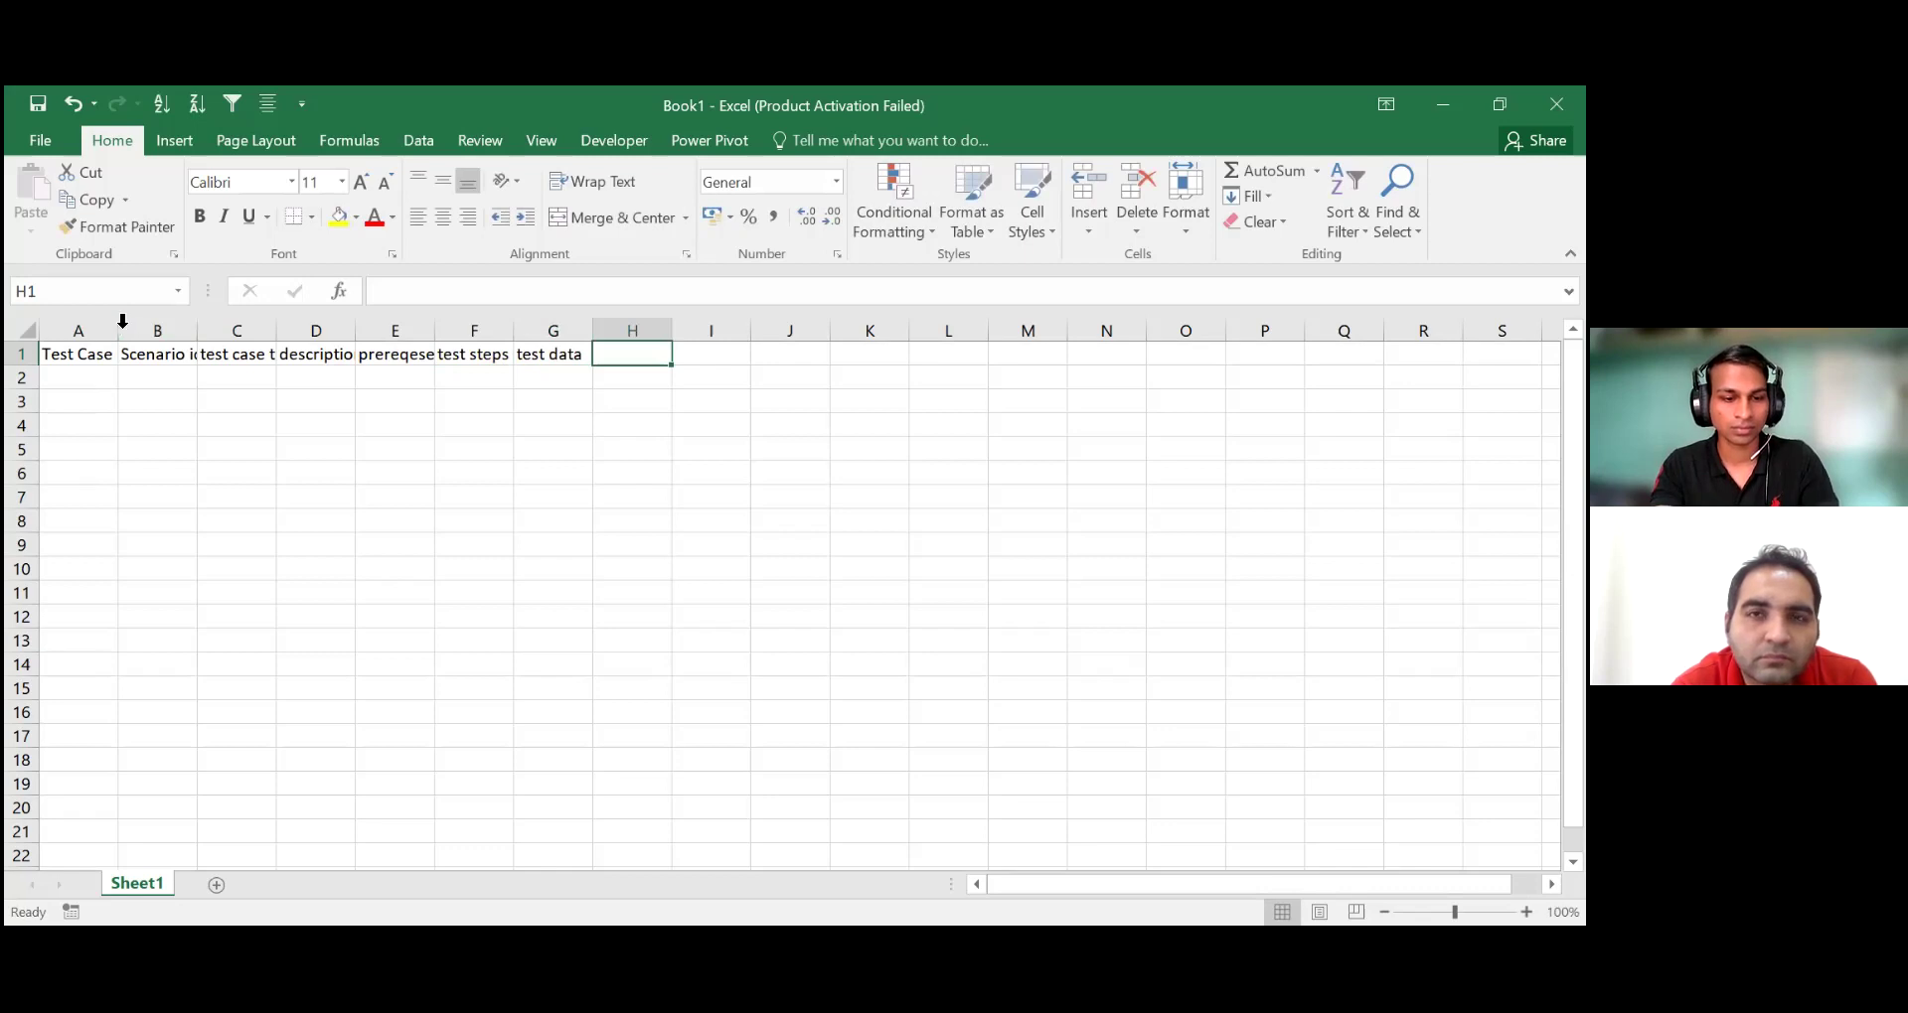
Enter the result headers "expected result" in H1 and "actual result" in I1
text(expect)
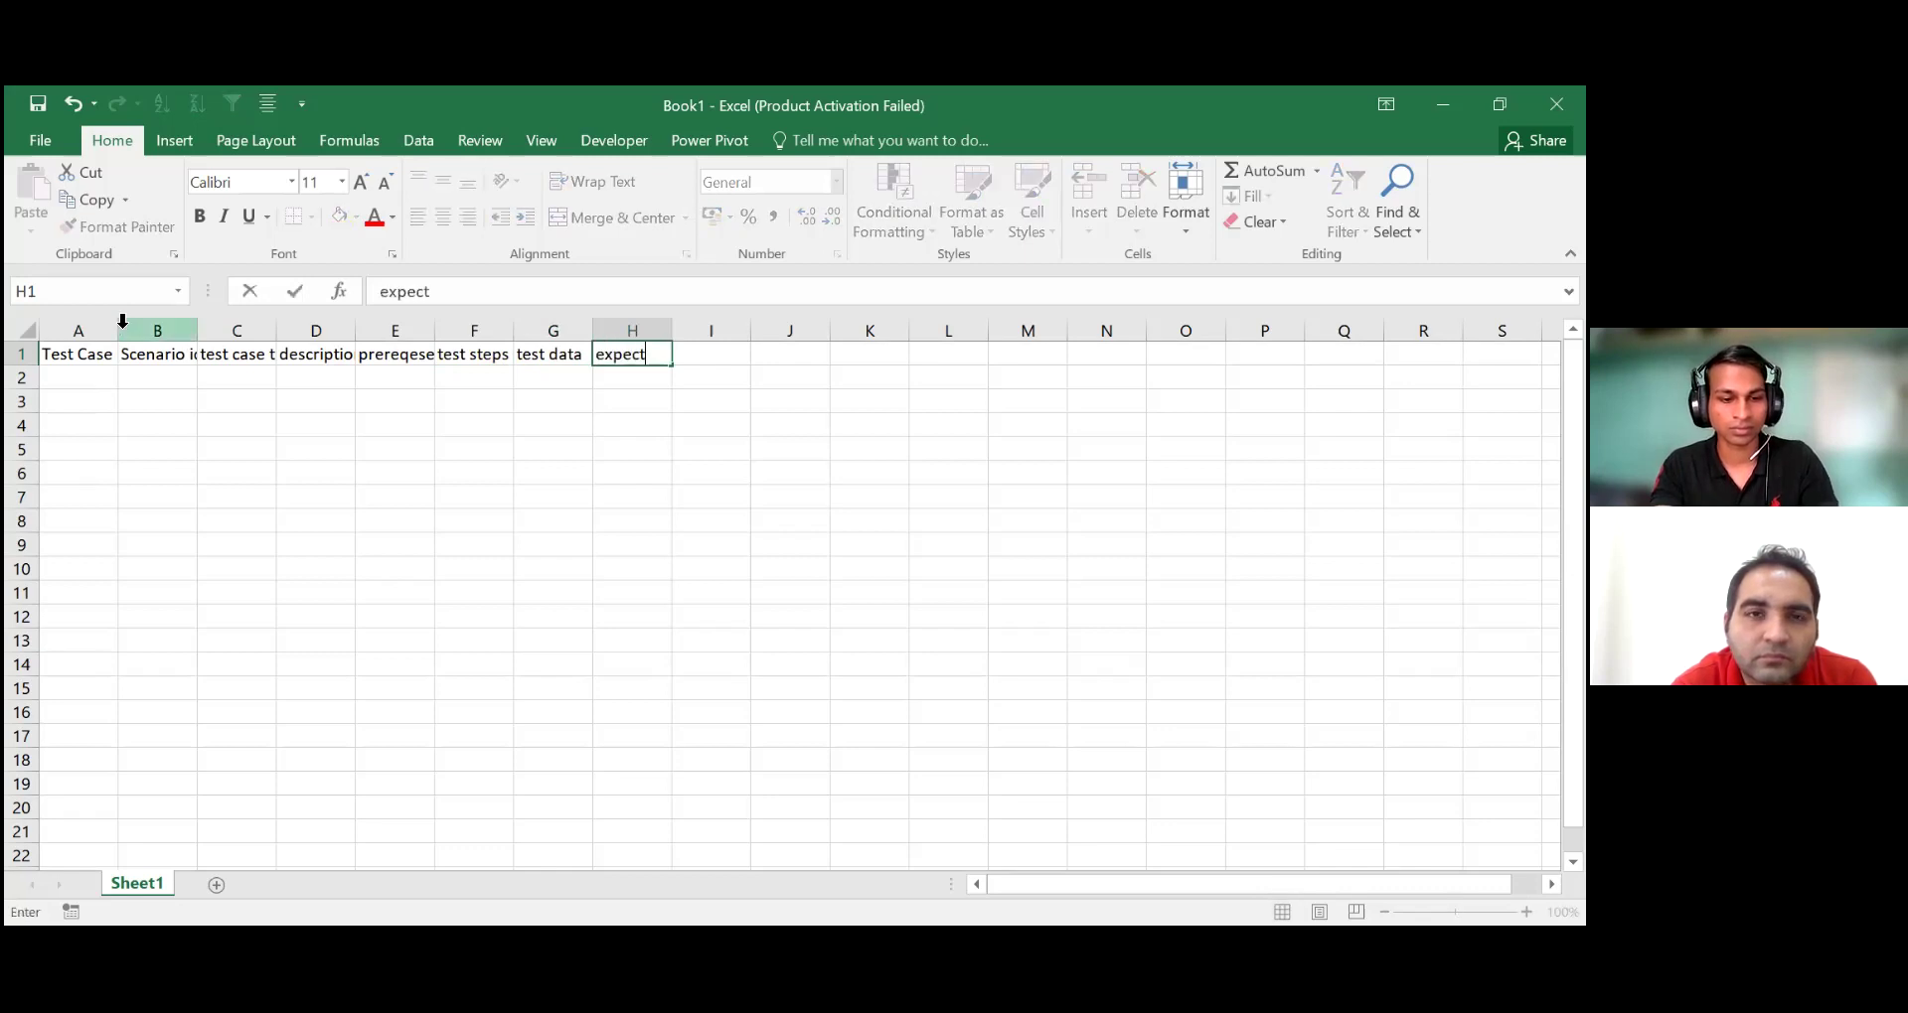
text(ed result)
key(Tab)
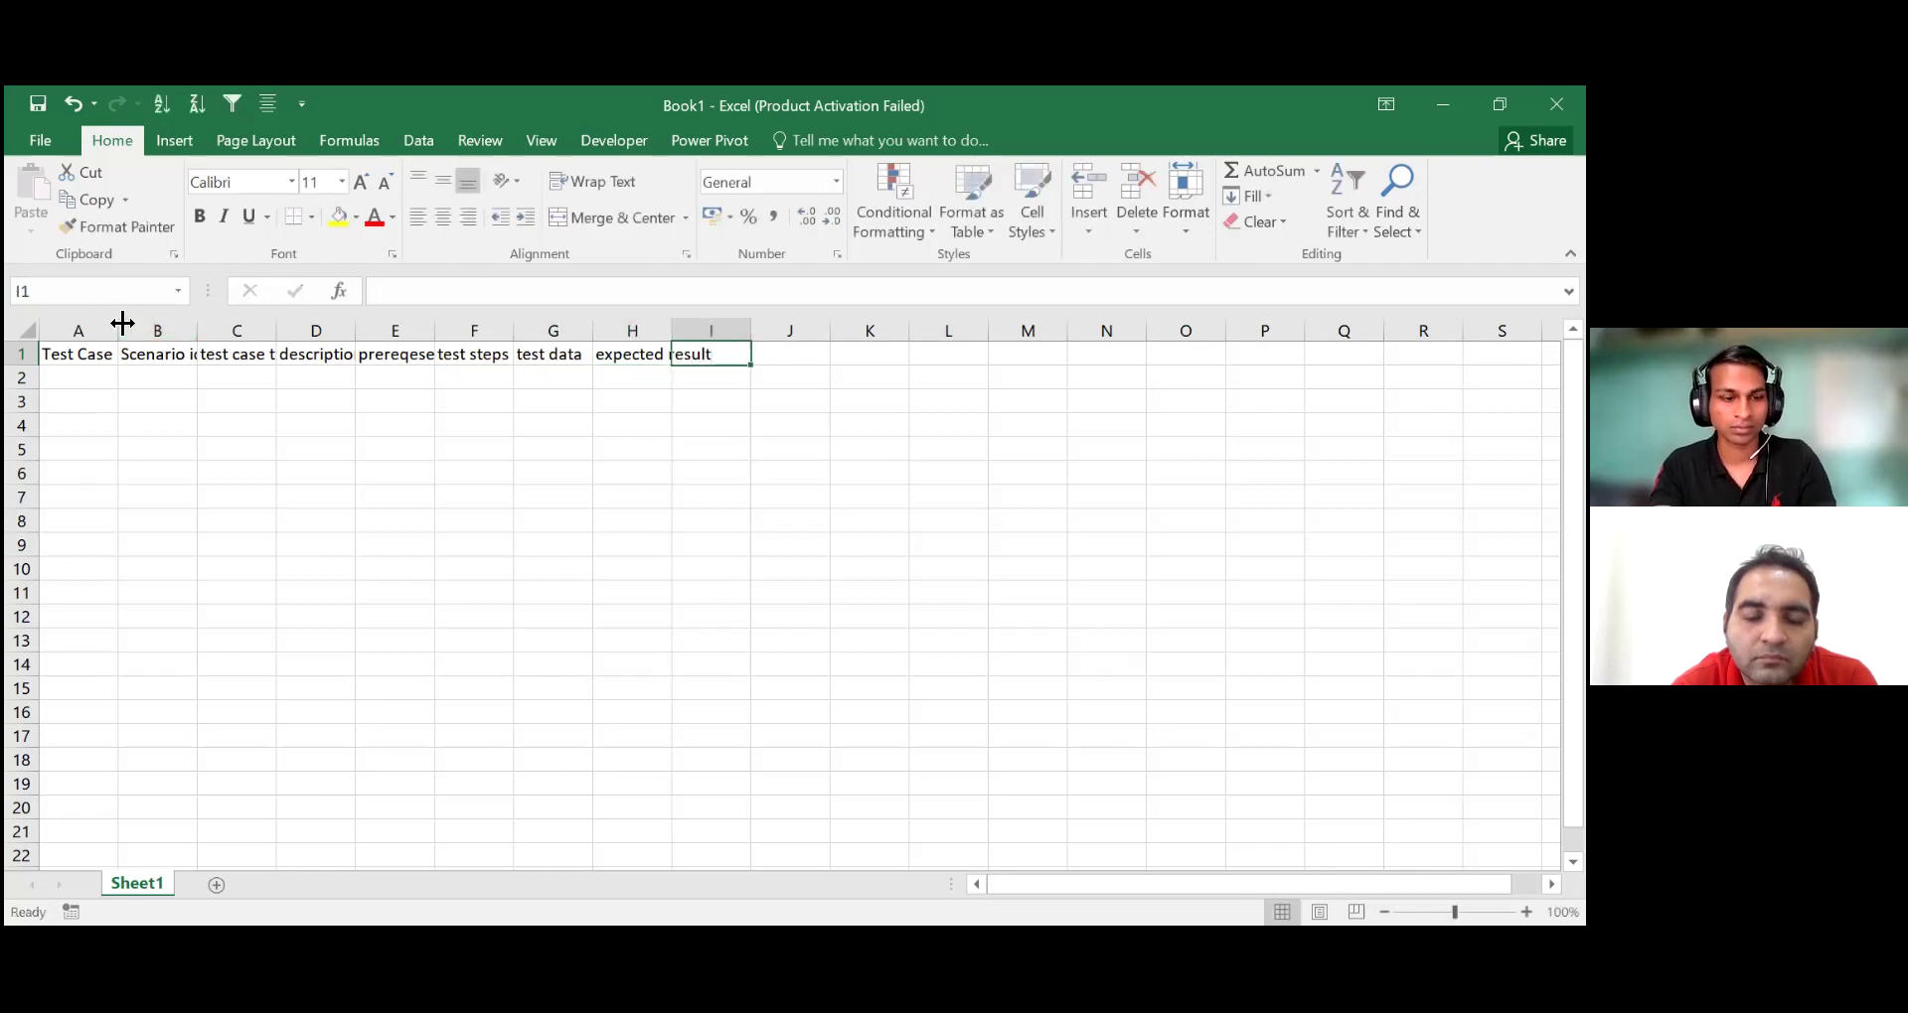
text(ac)
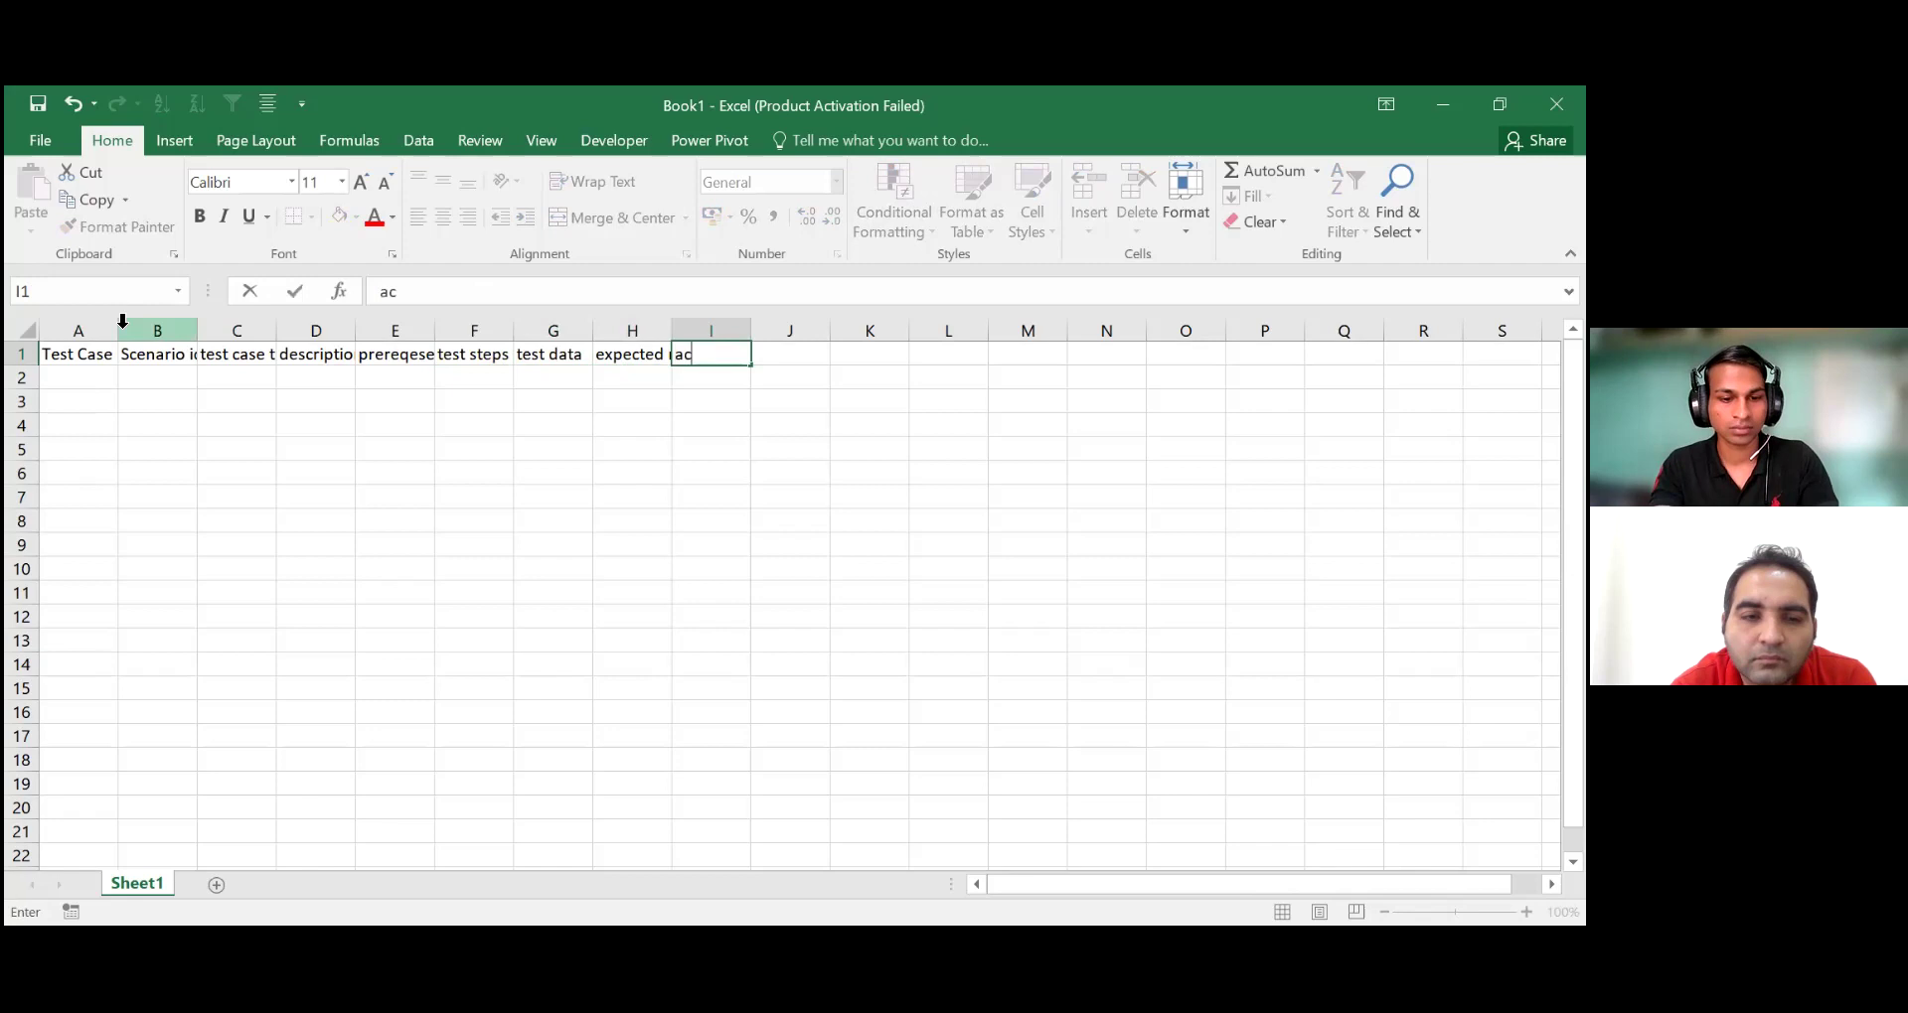
text(tual )
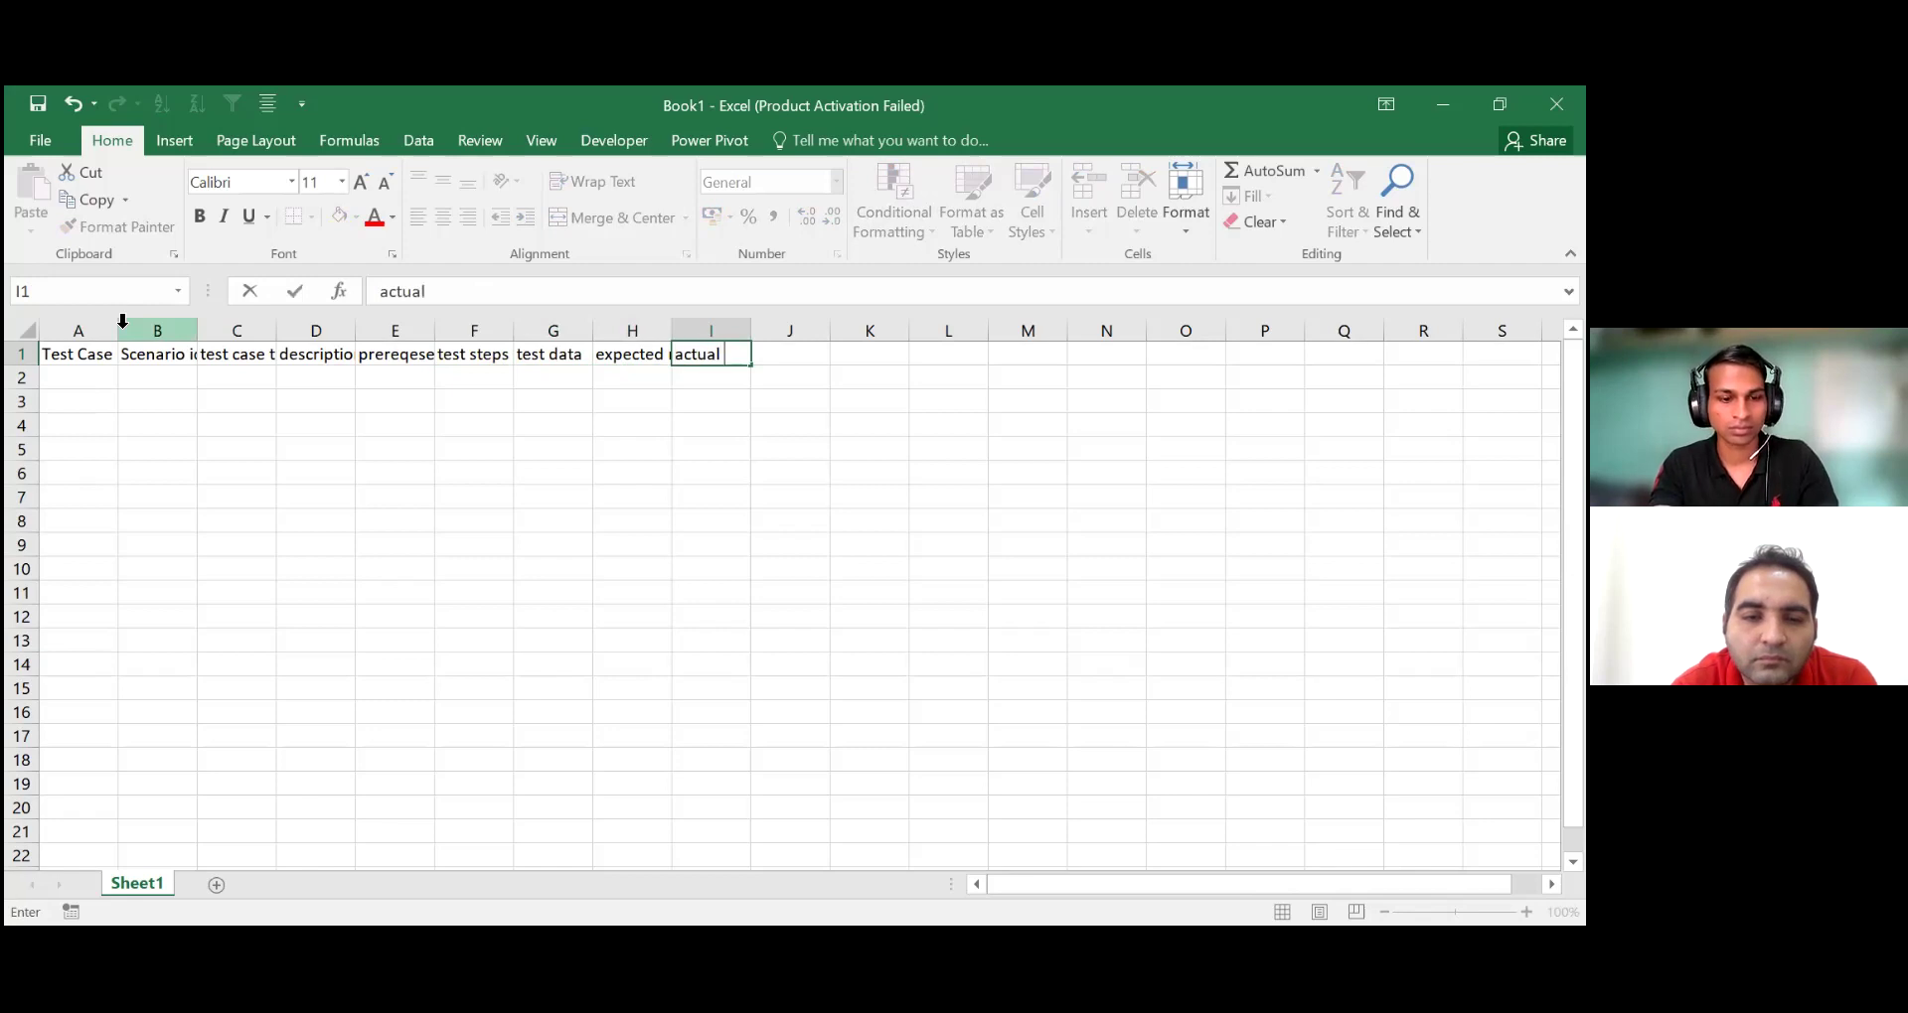
text(result)
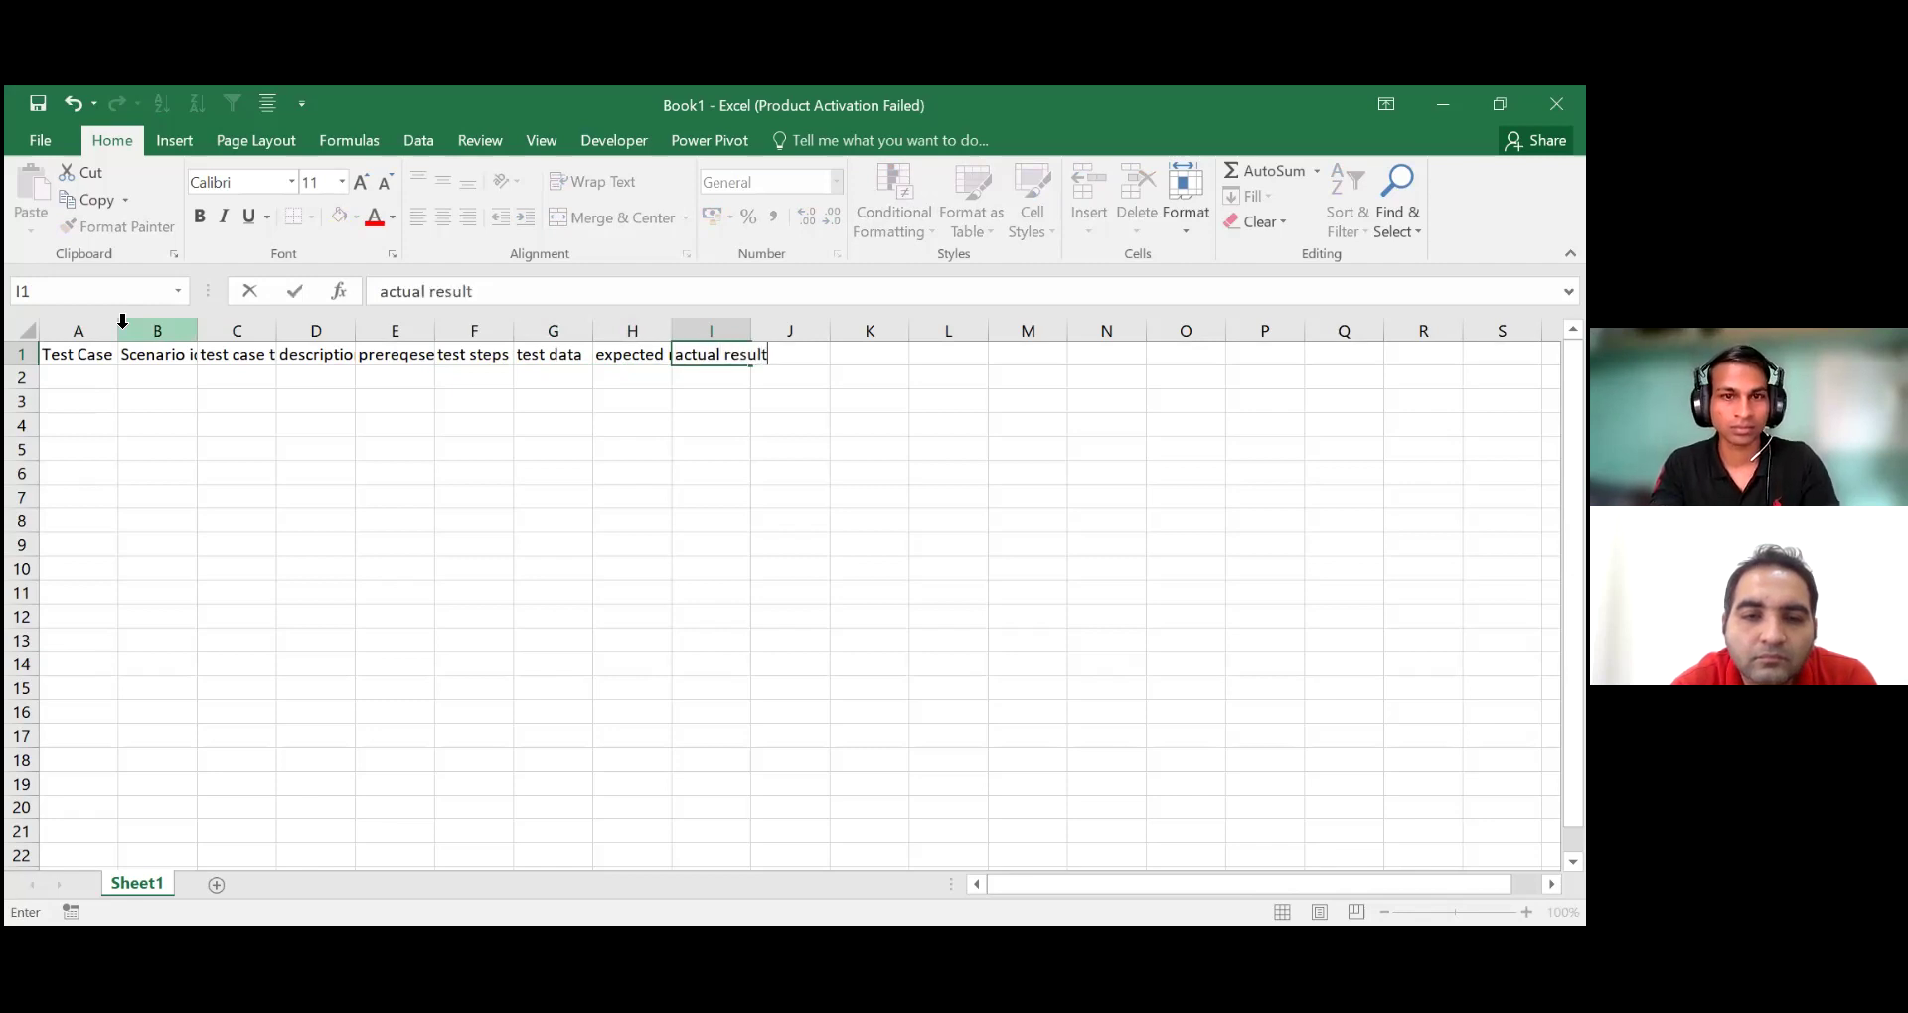
key(Tab)
Complete the header row with "priority" in J1 and "remark" in K1
text(prior)
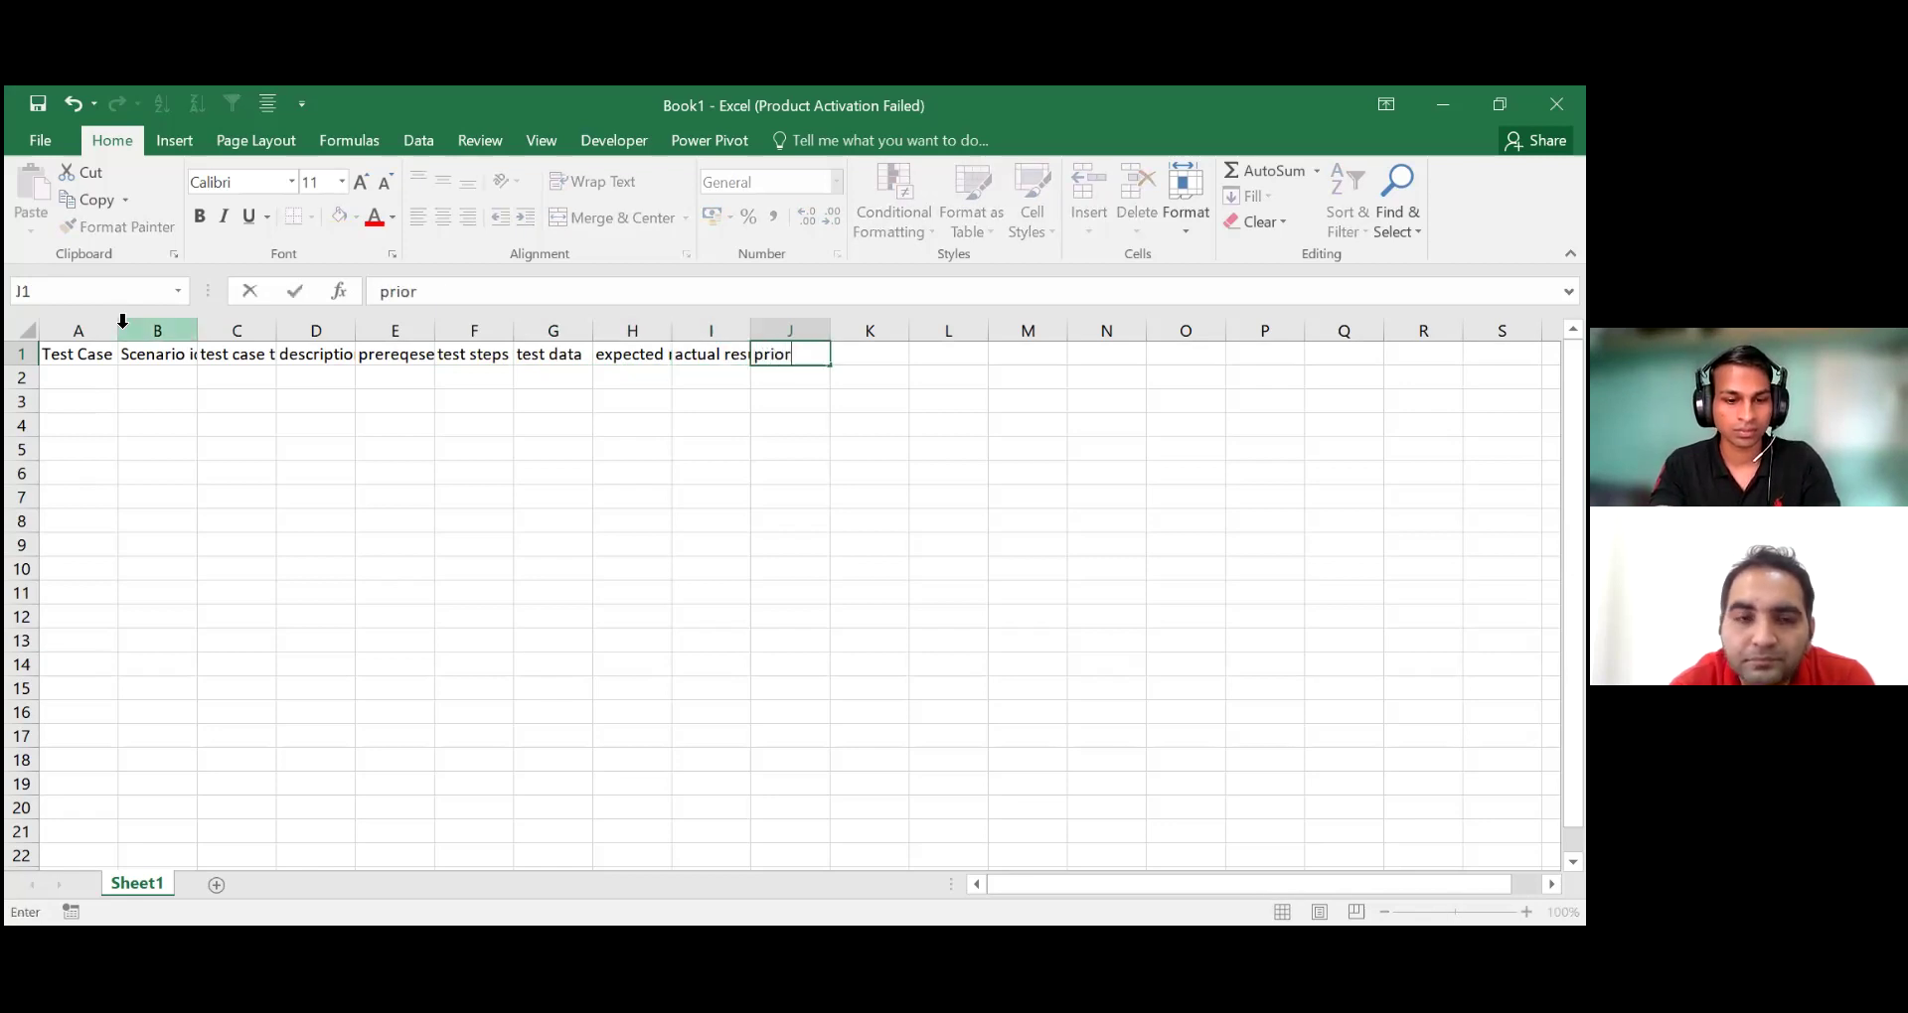
text(ity)
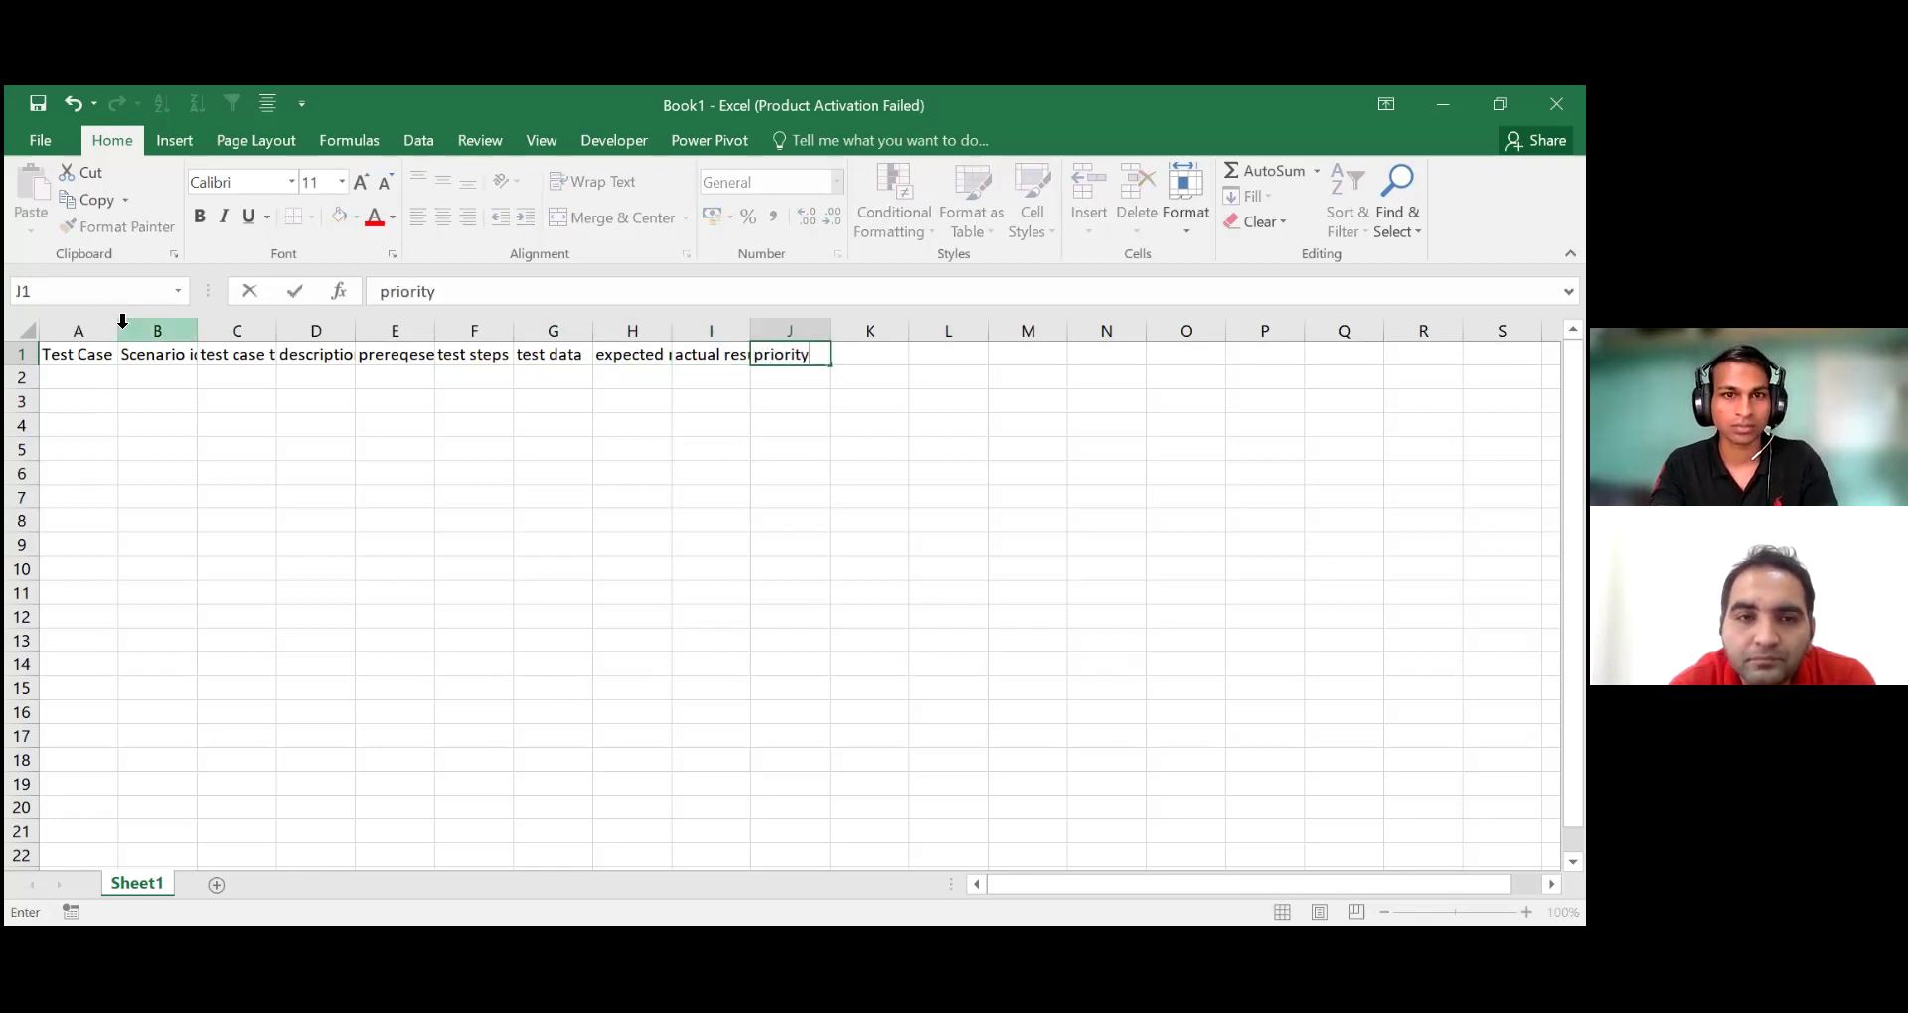
key(Tab)
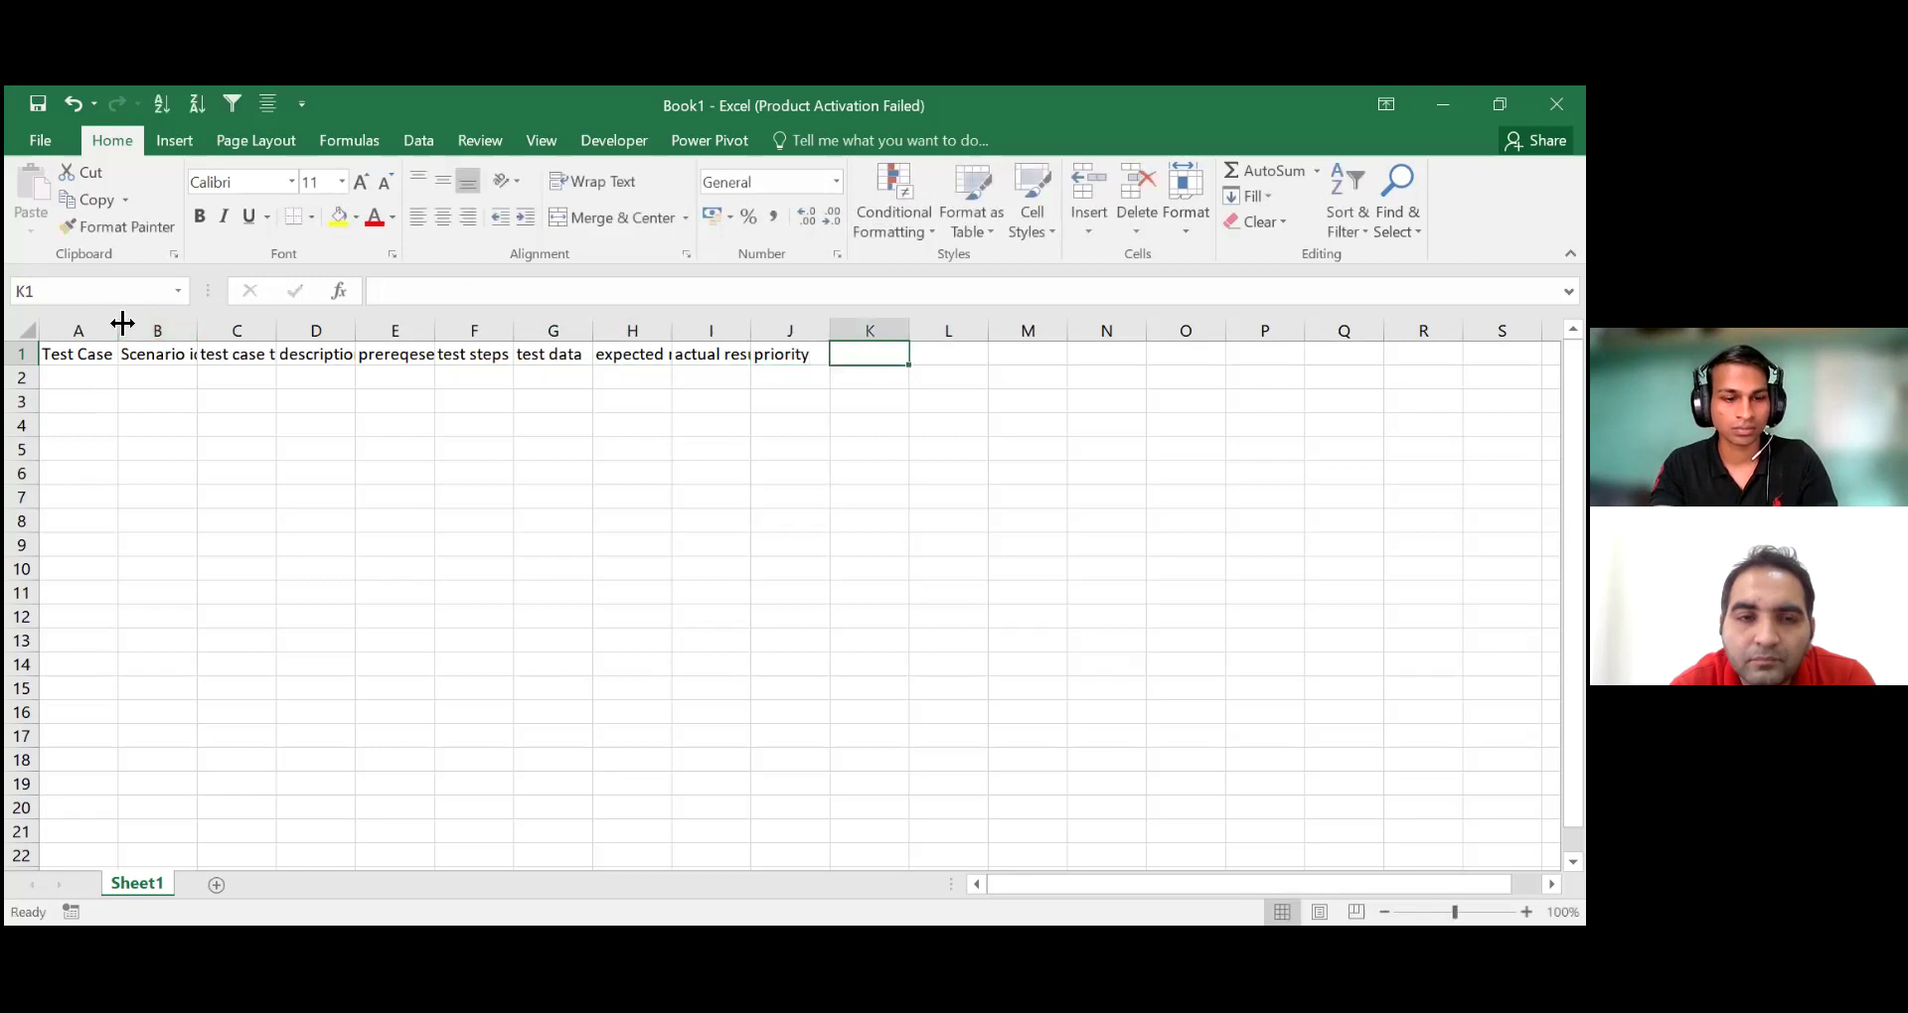
text(remark)
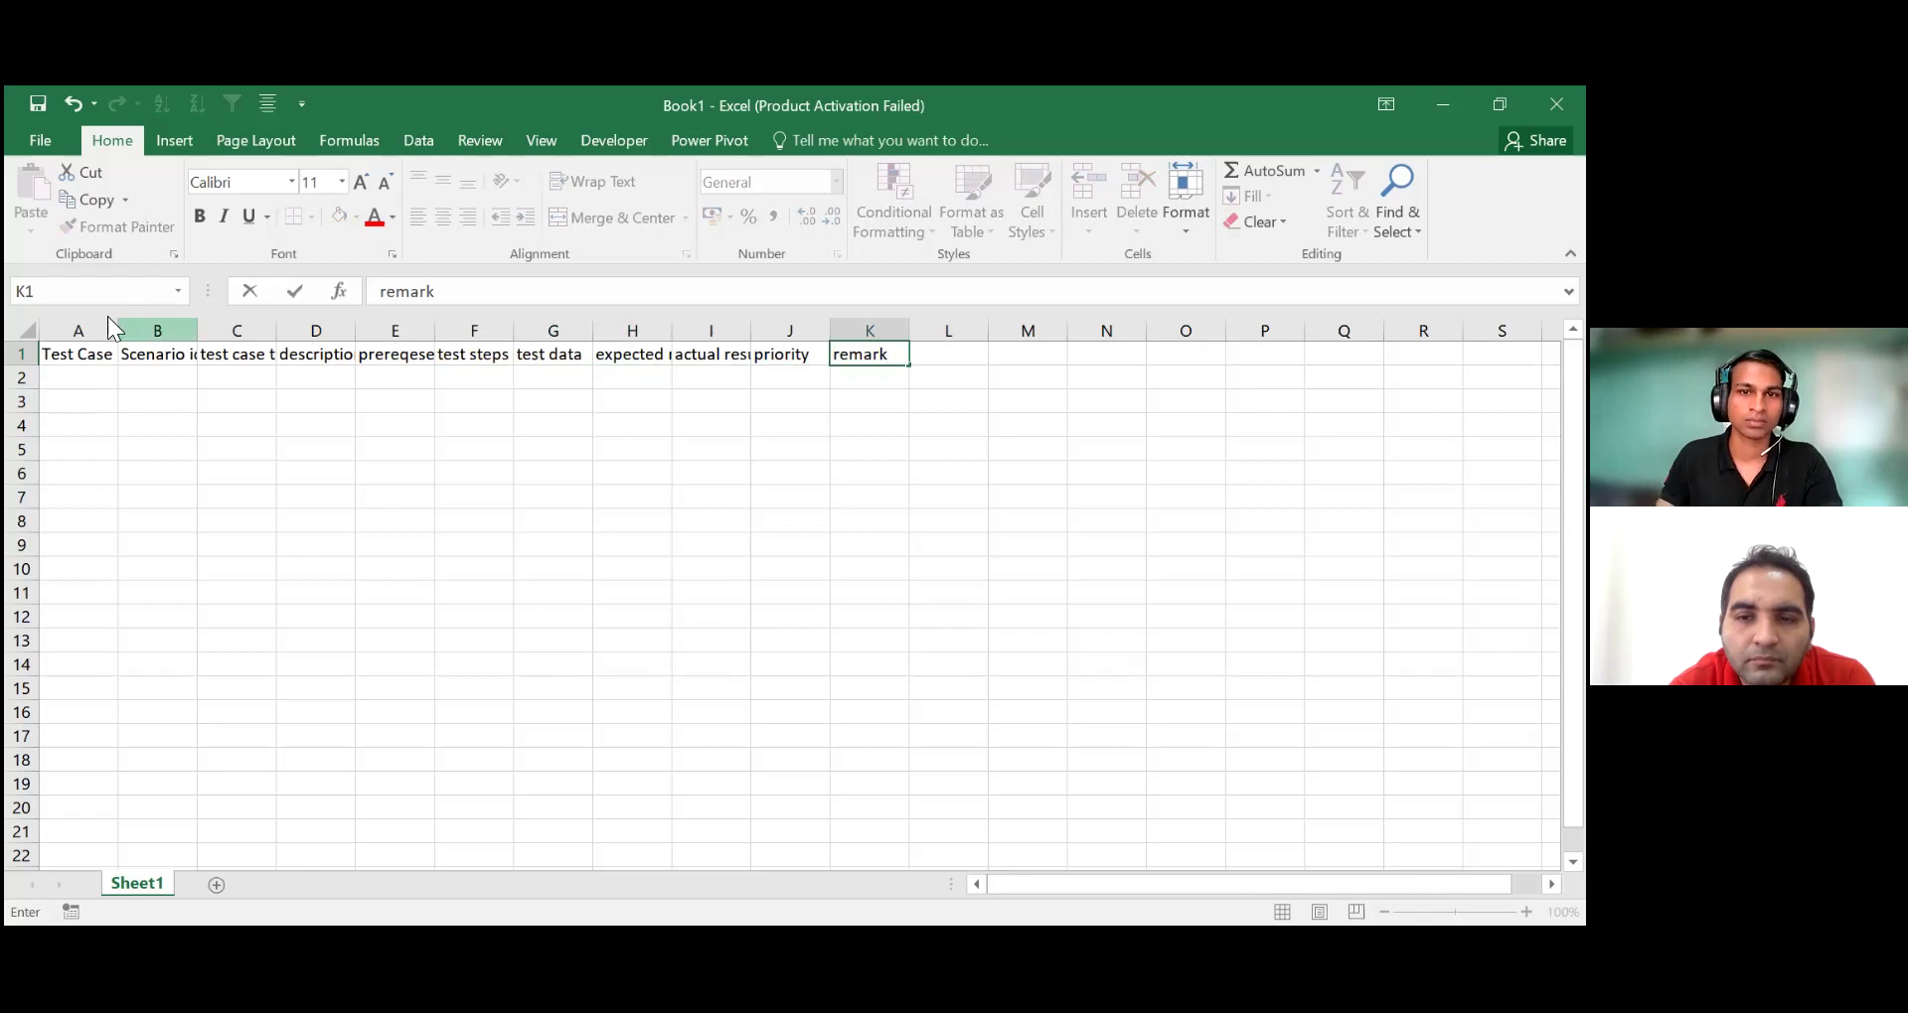
Auto-fit the widths of columns A through L to their header text
click(901, 333)
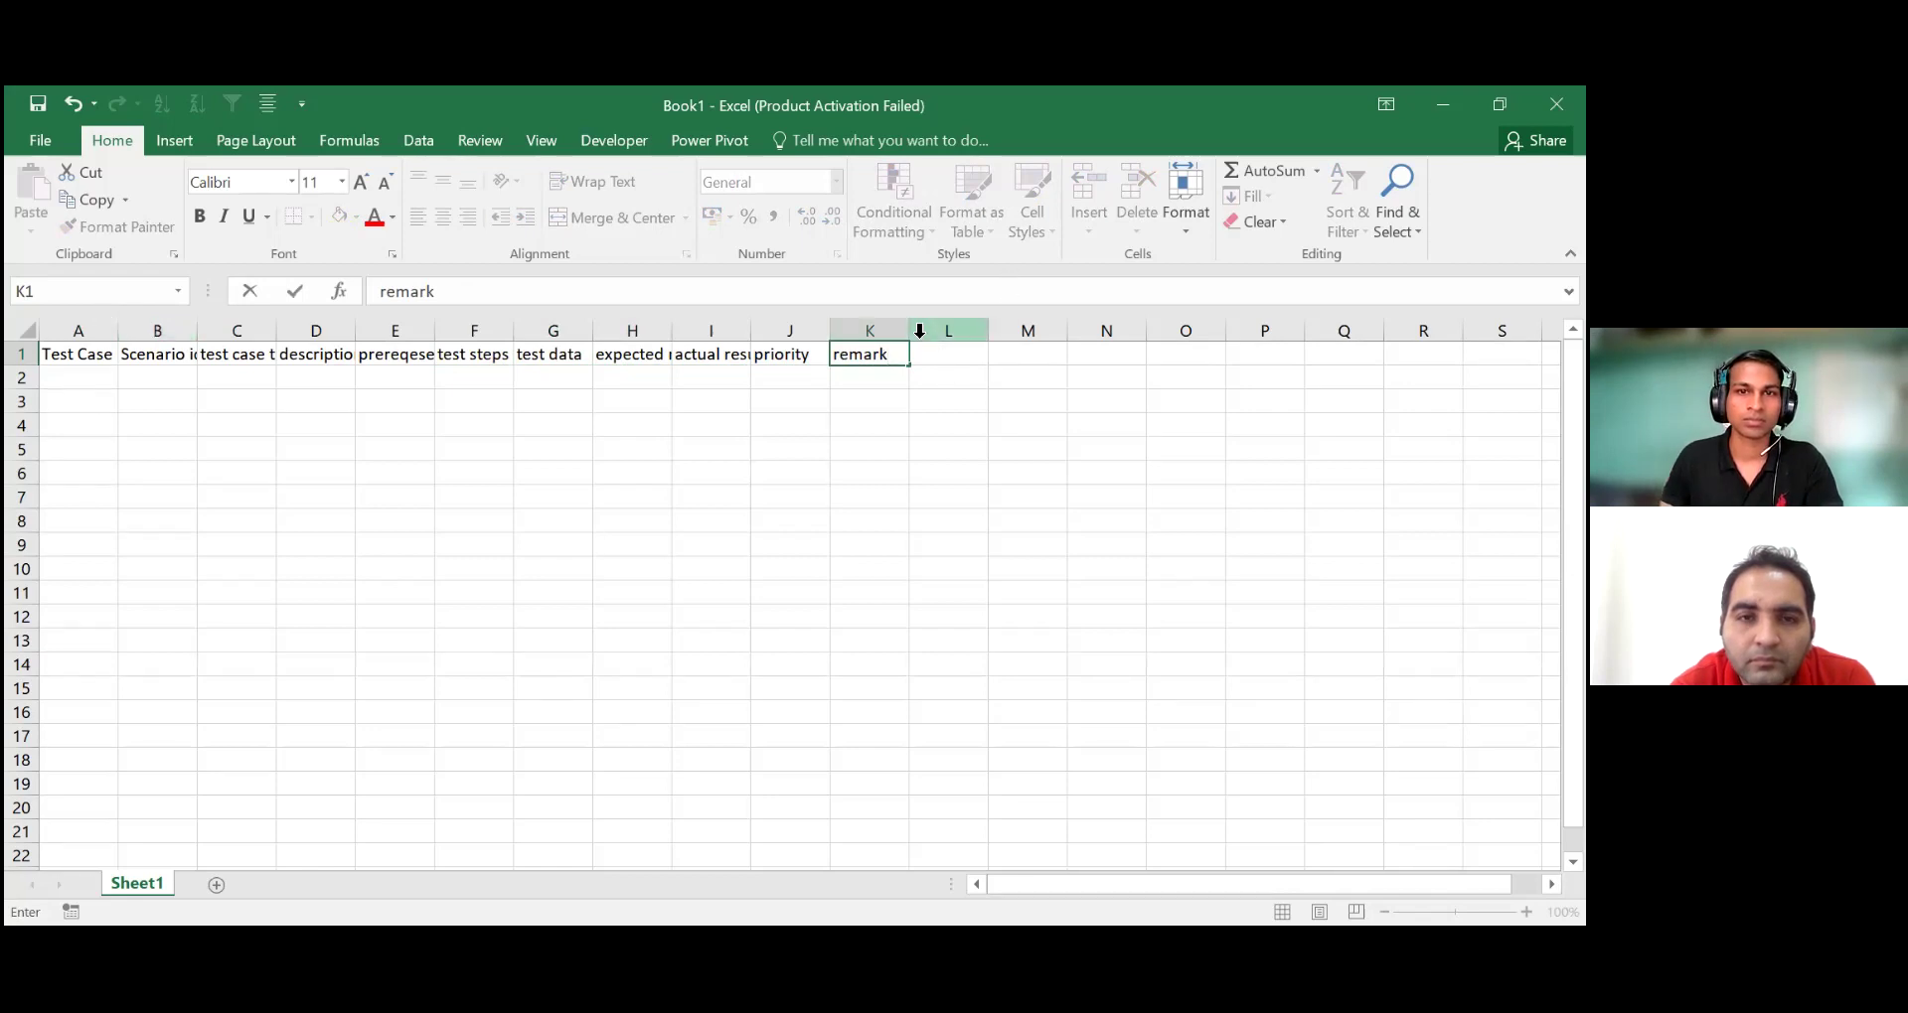
drag(78, 331, 949, 331)
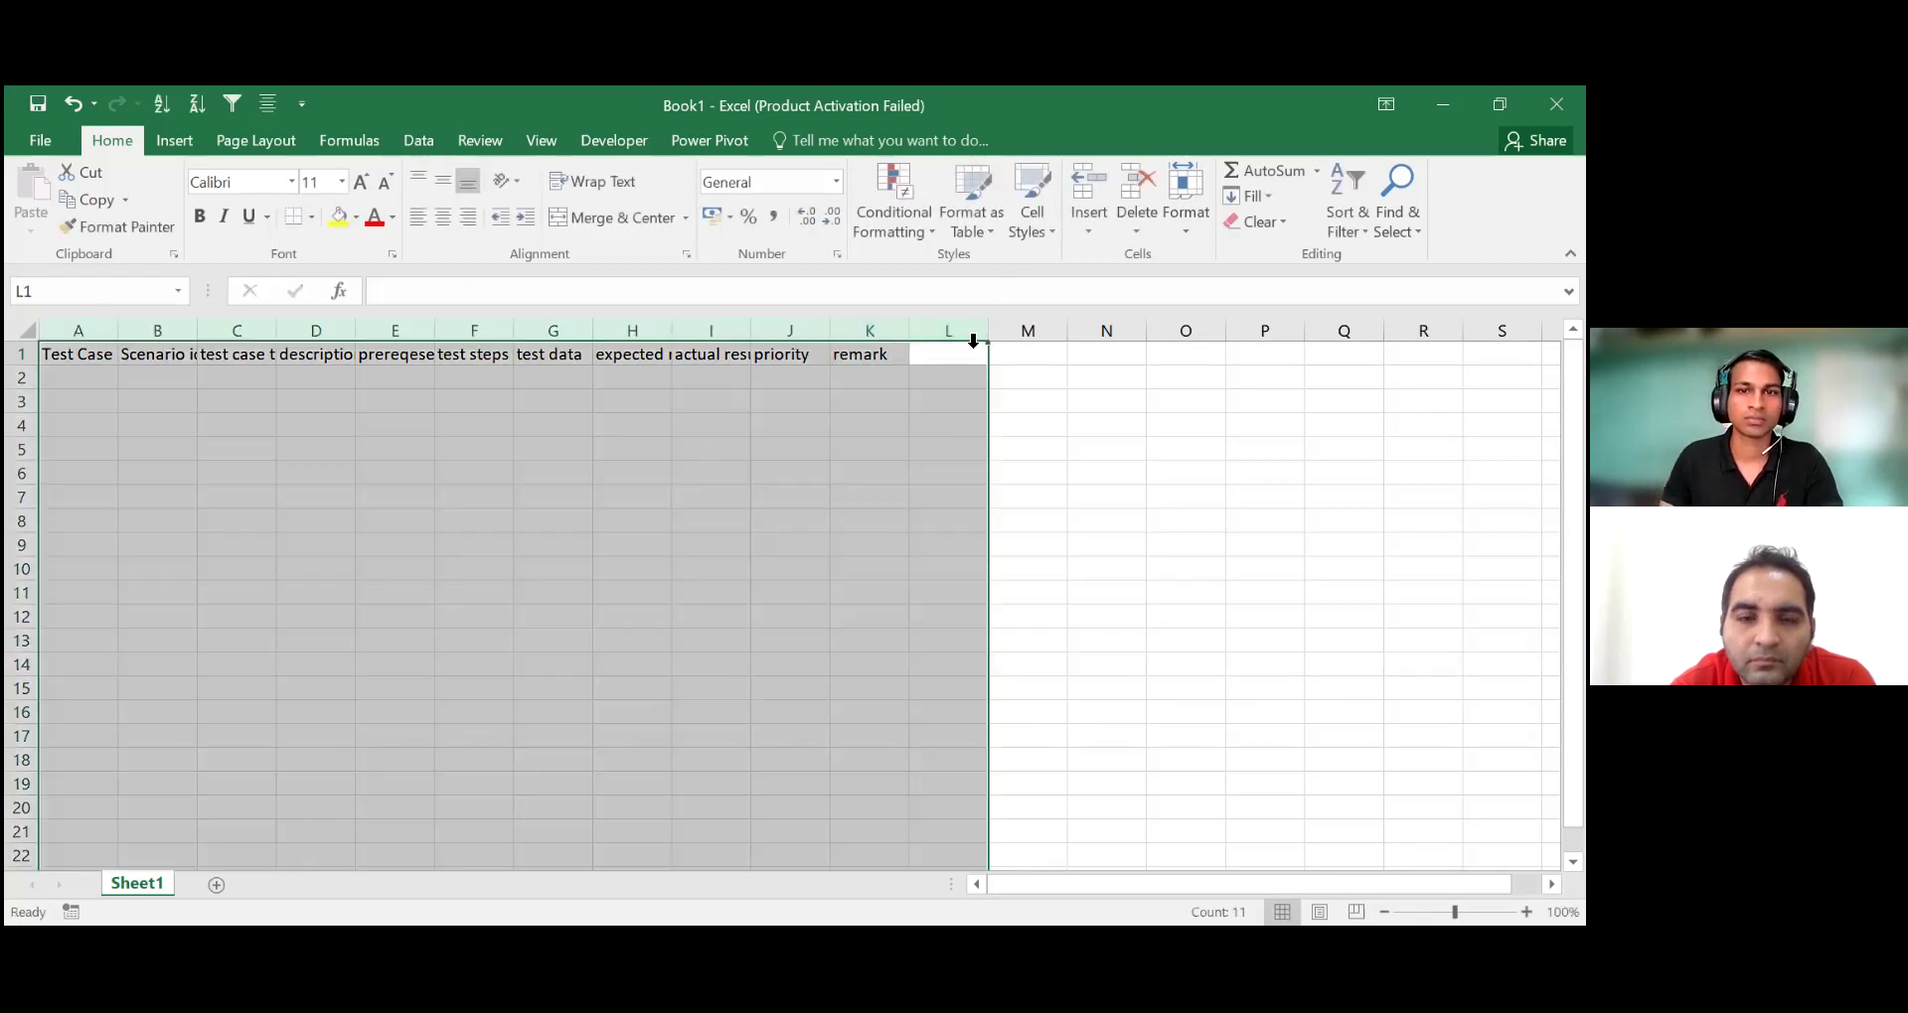
double_click(992, 328)
click(874, 496)
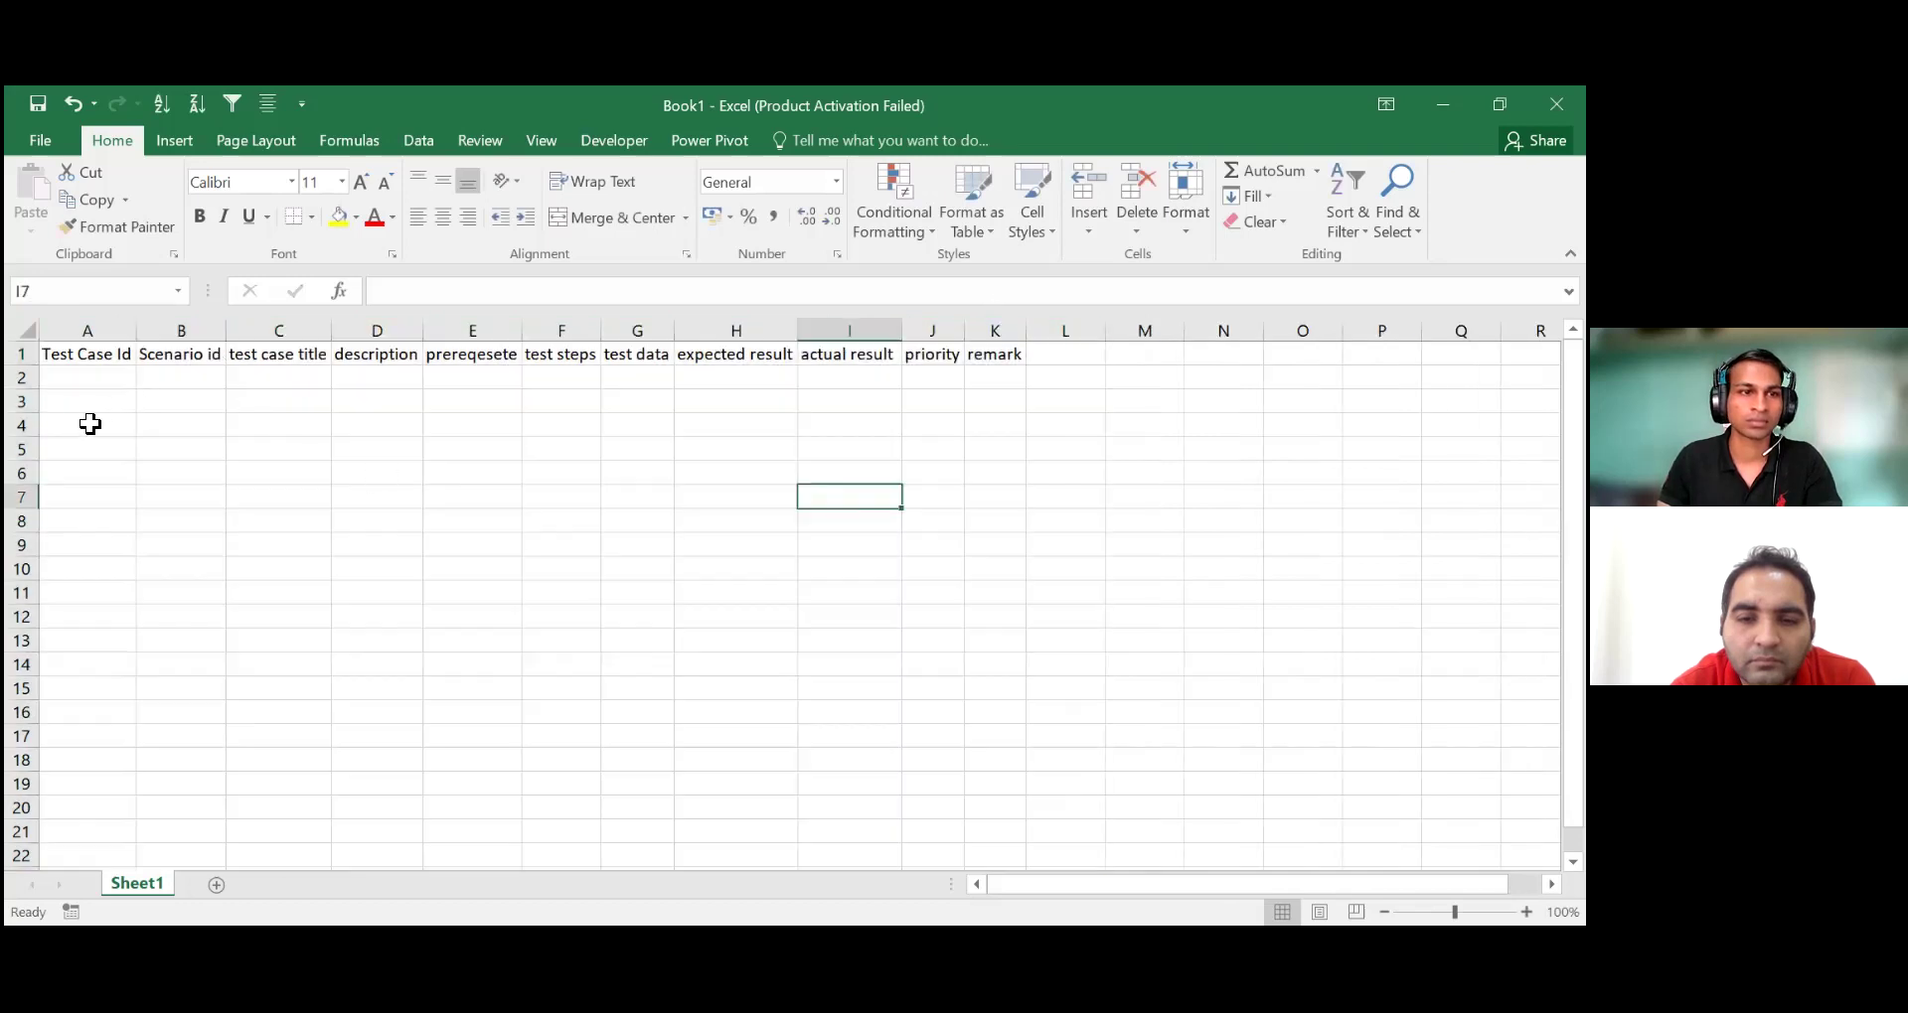
Enter the test case ID FB_001 in cell A2 under the Test Case Id header
click(86, 379)
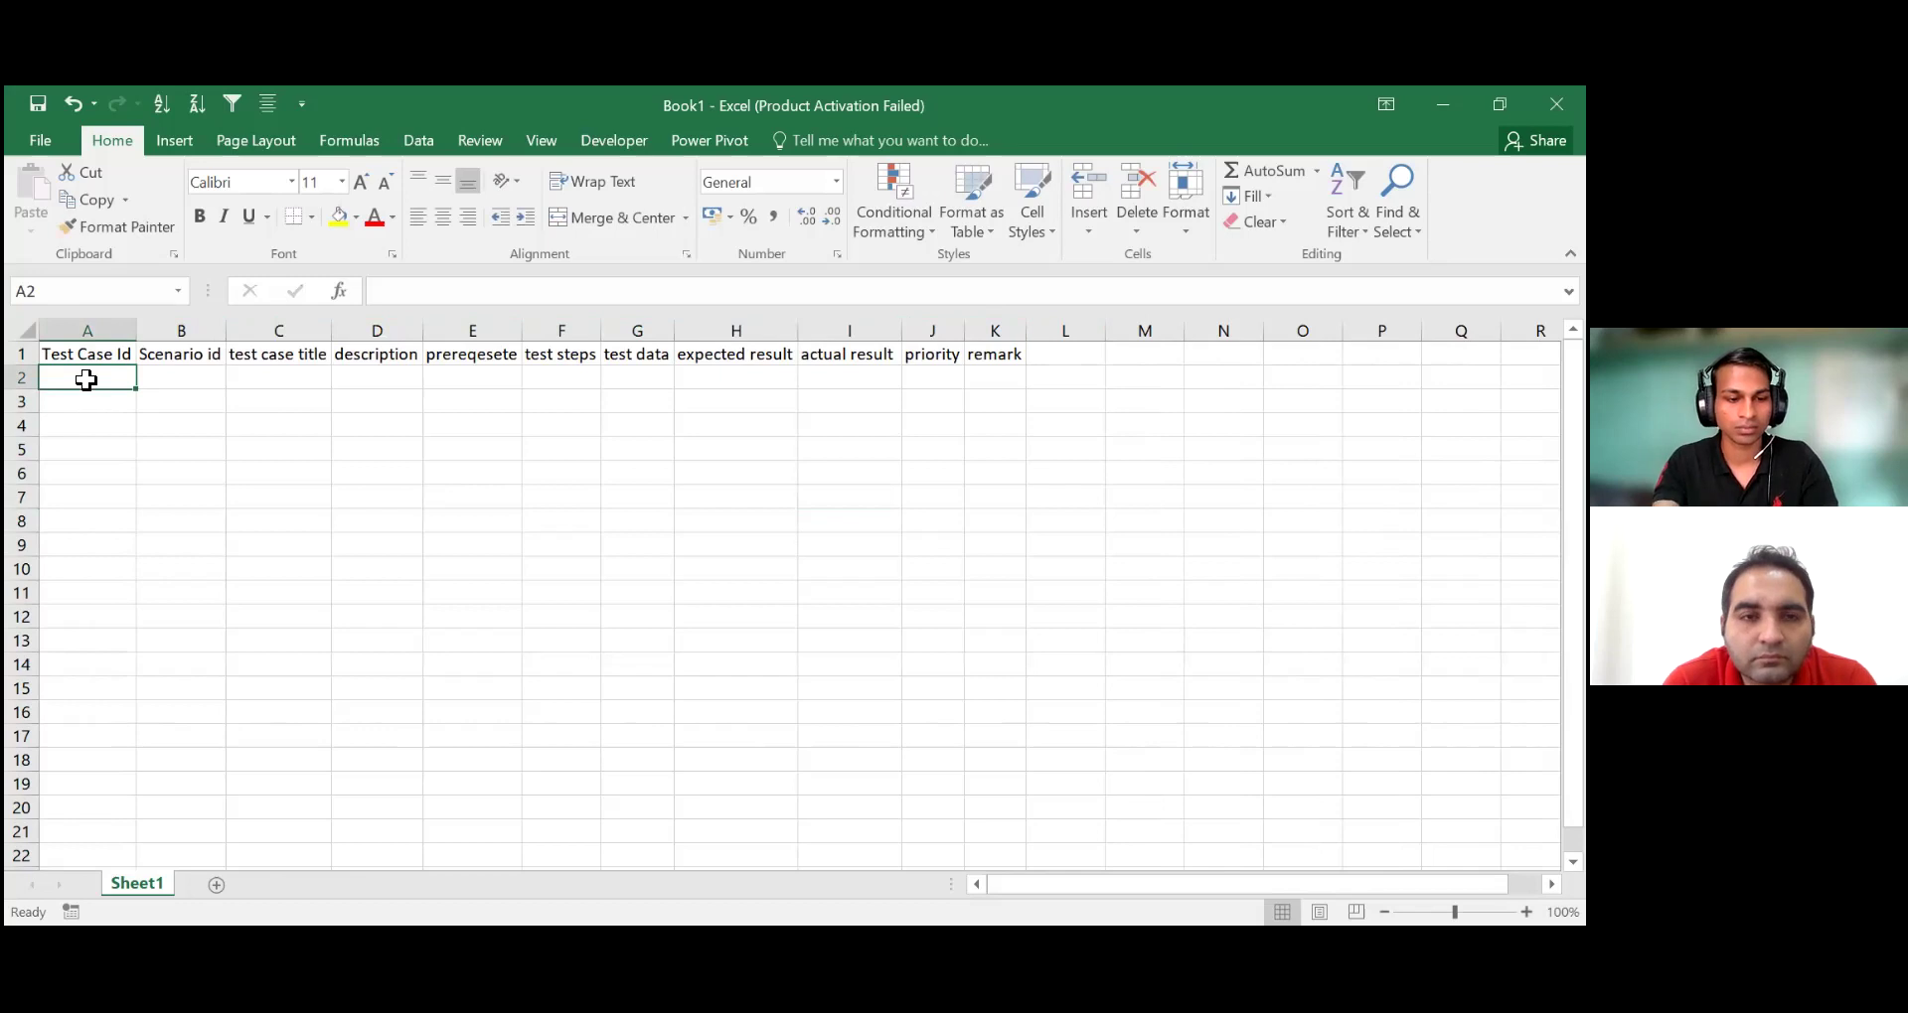
text(FB_)
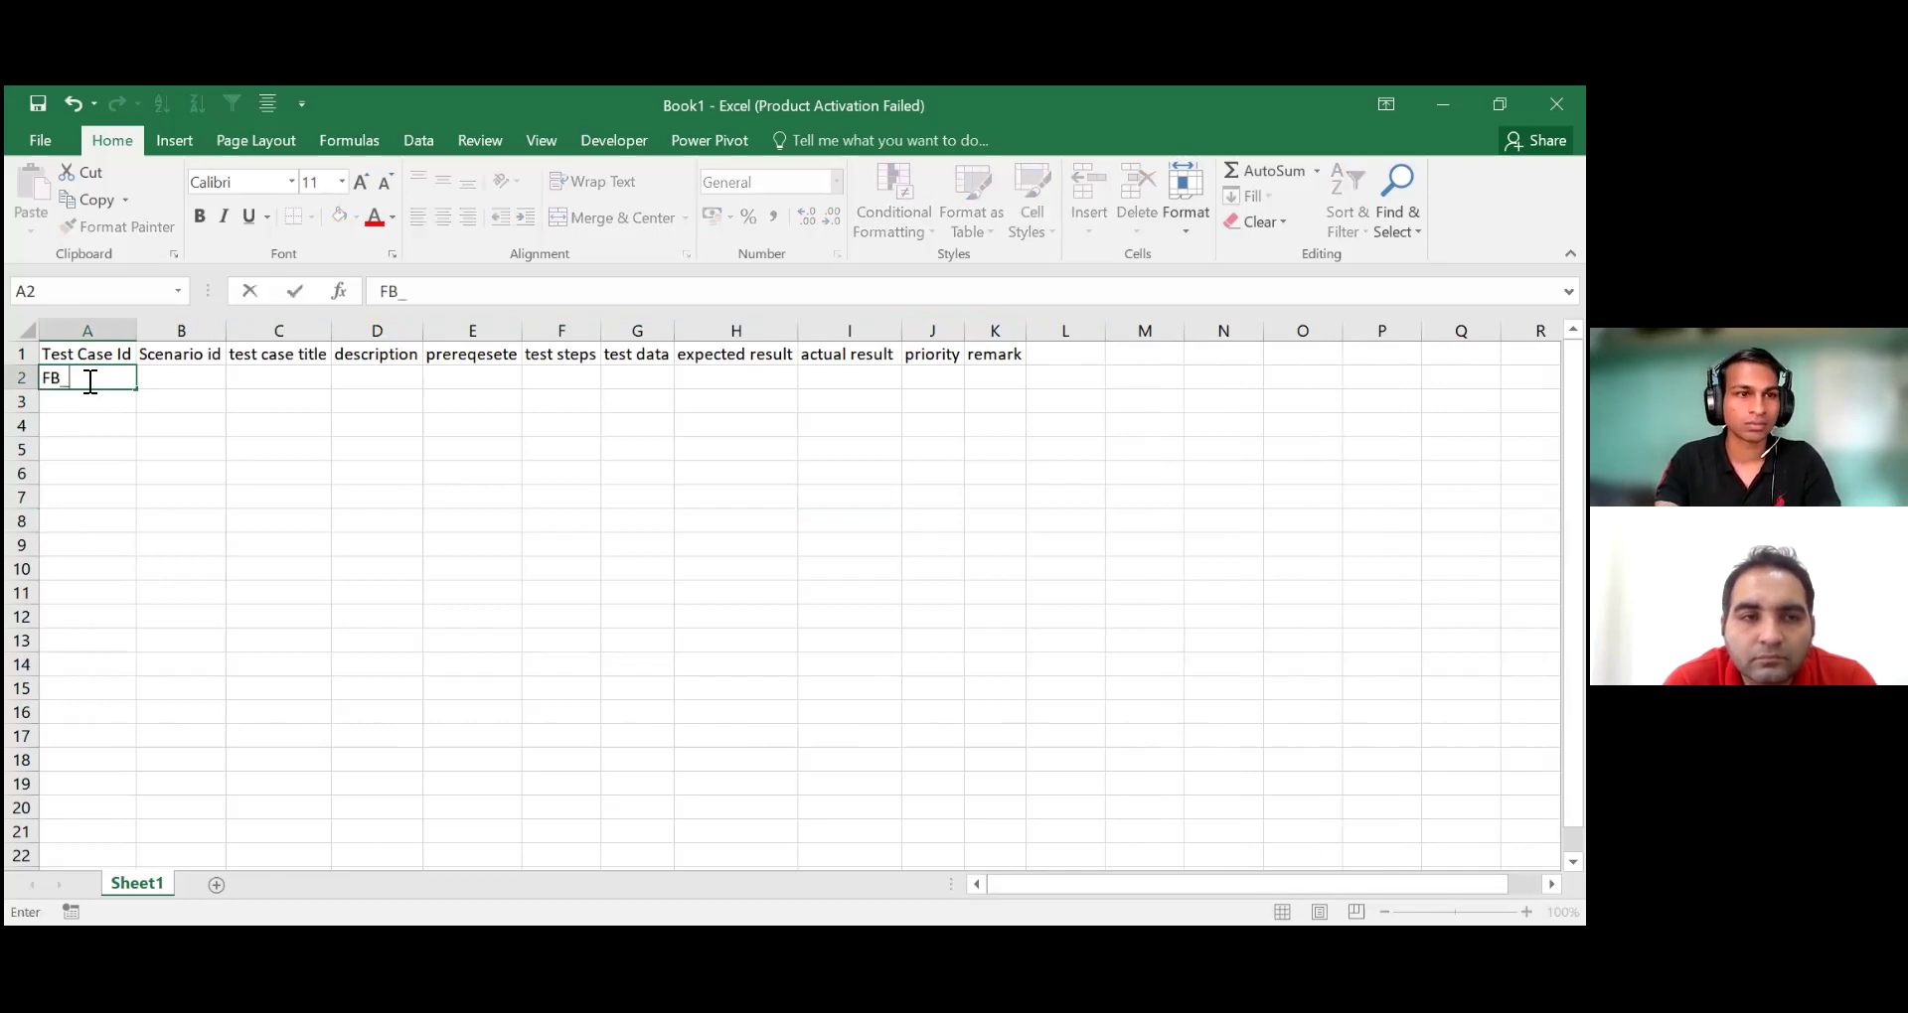
text(001)
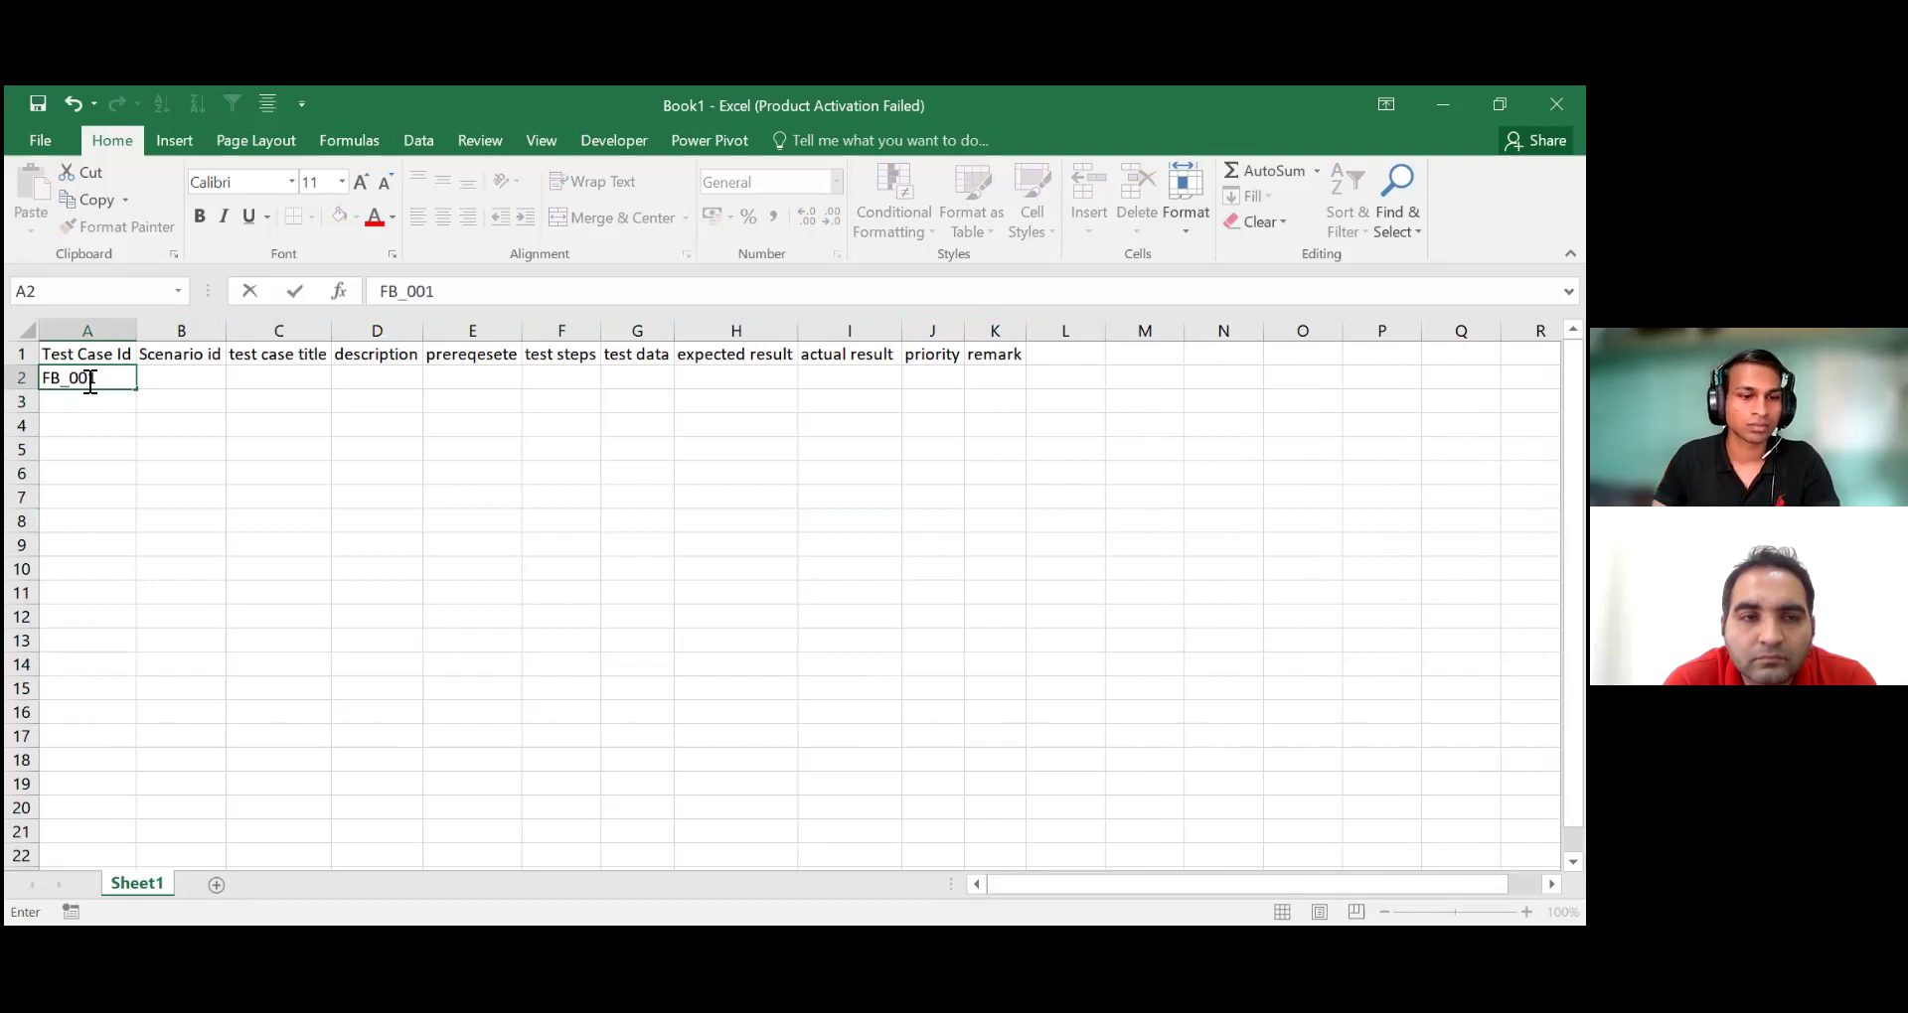
key(Tab)
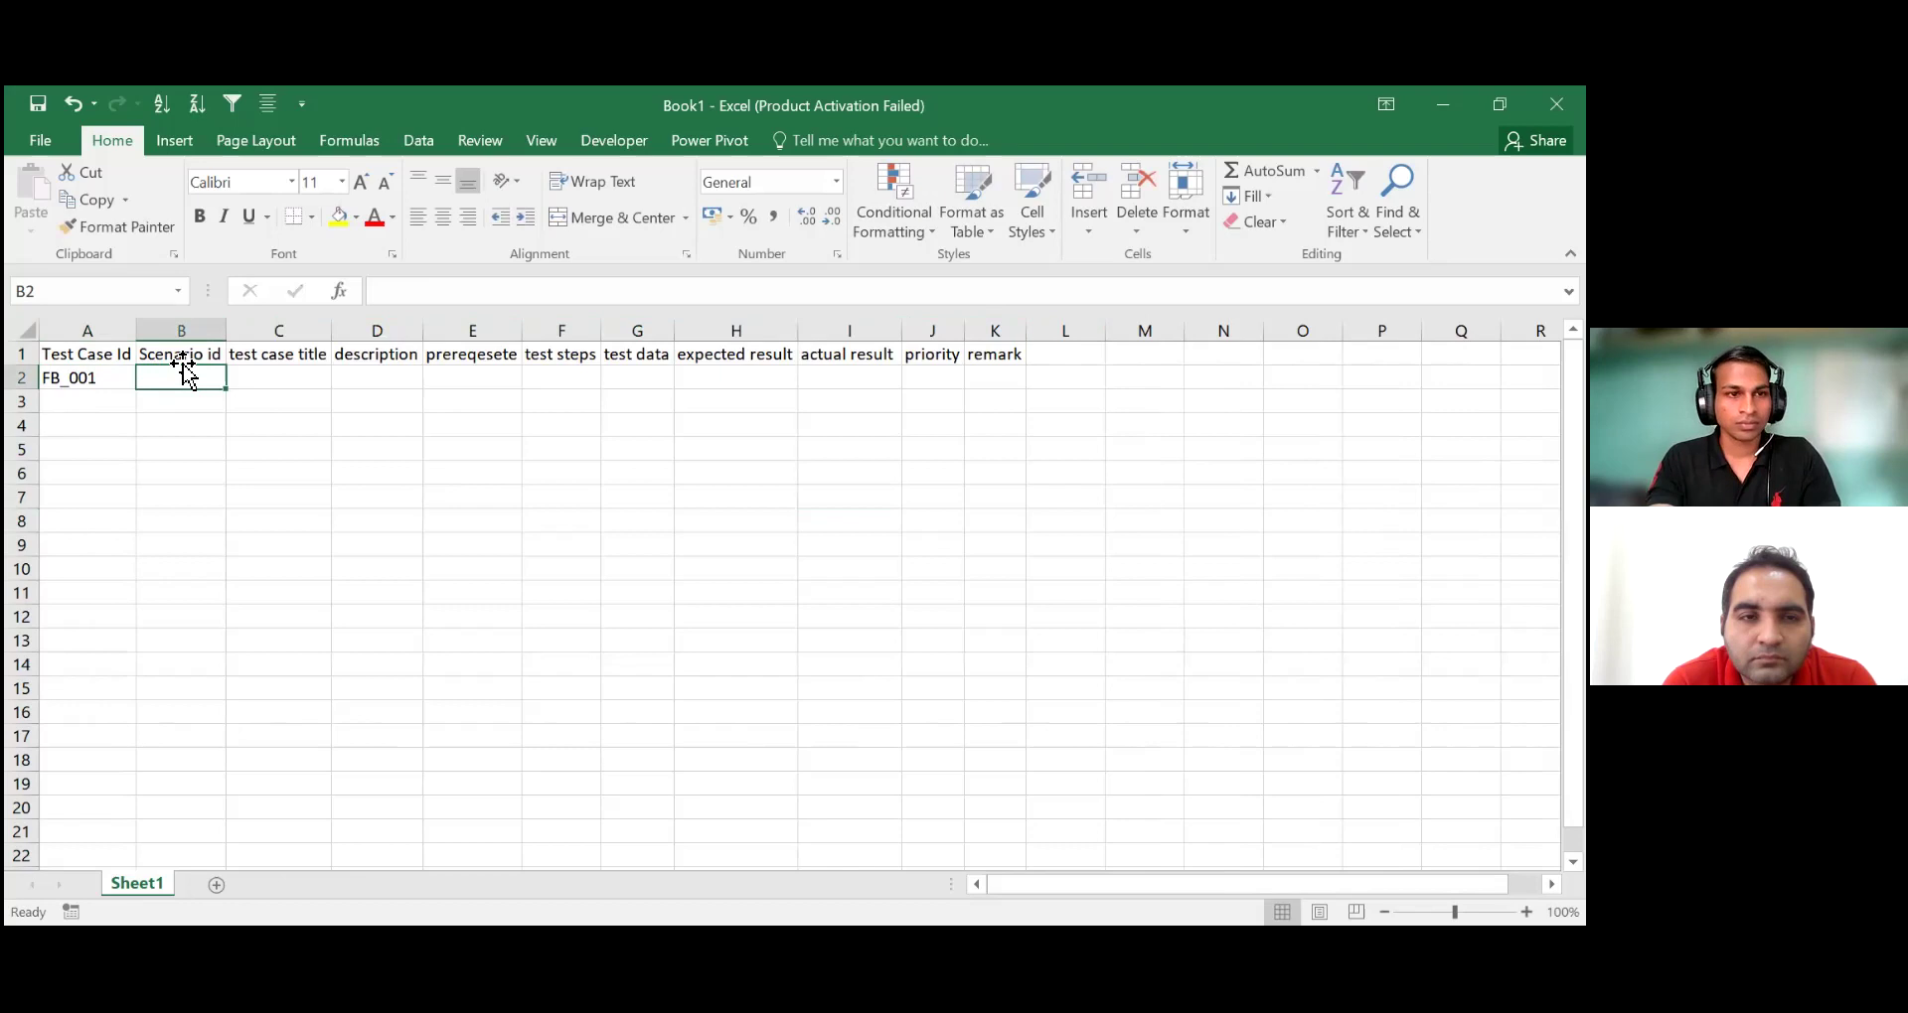
Enter the scenario ID "Requset_module" in cell B2 for test case FB_001
key(BackSpace)
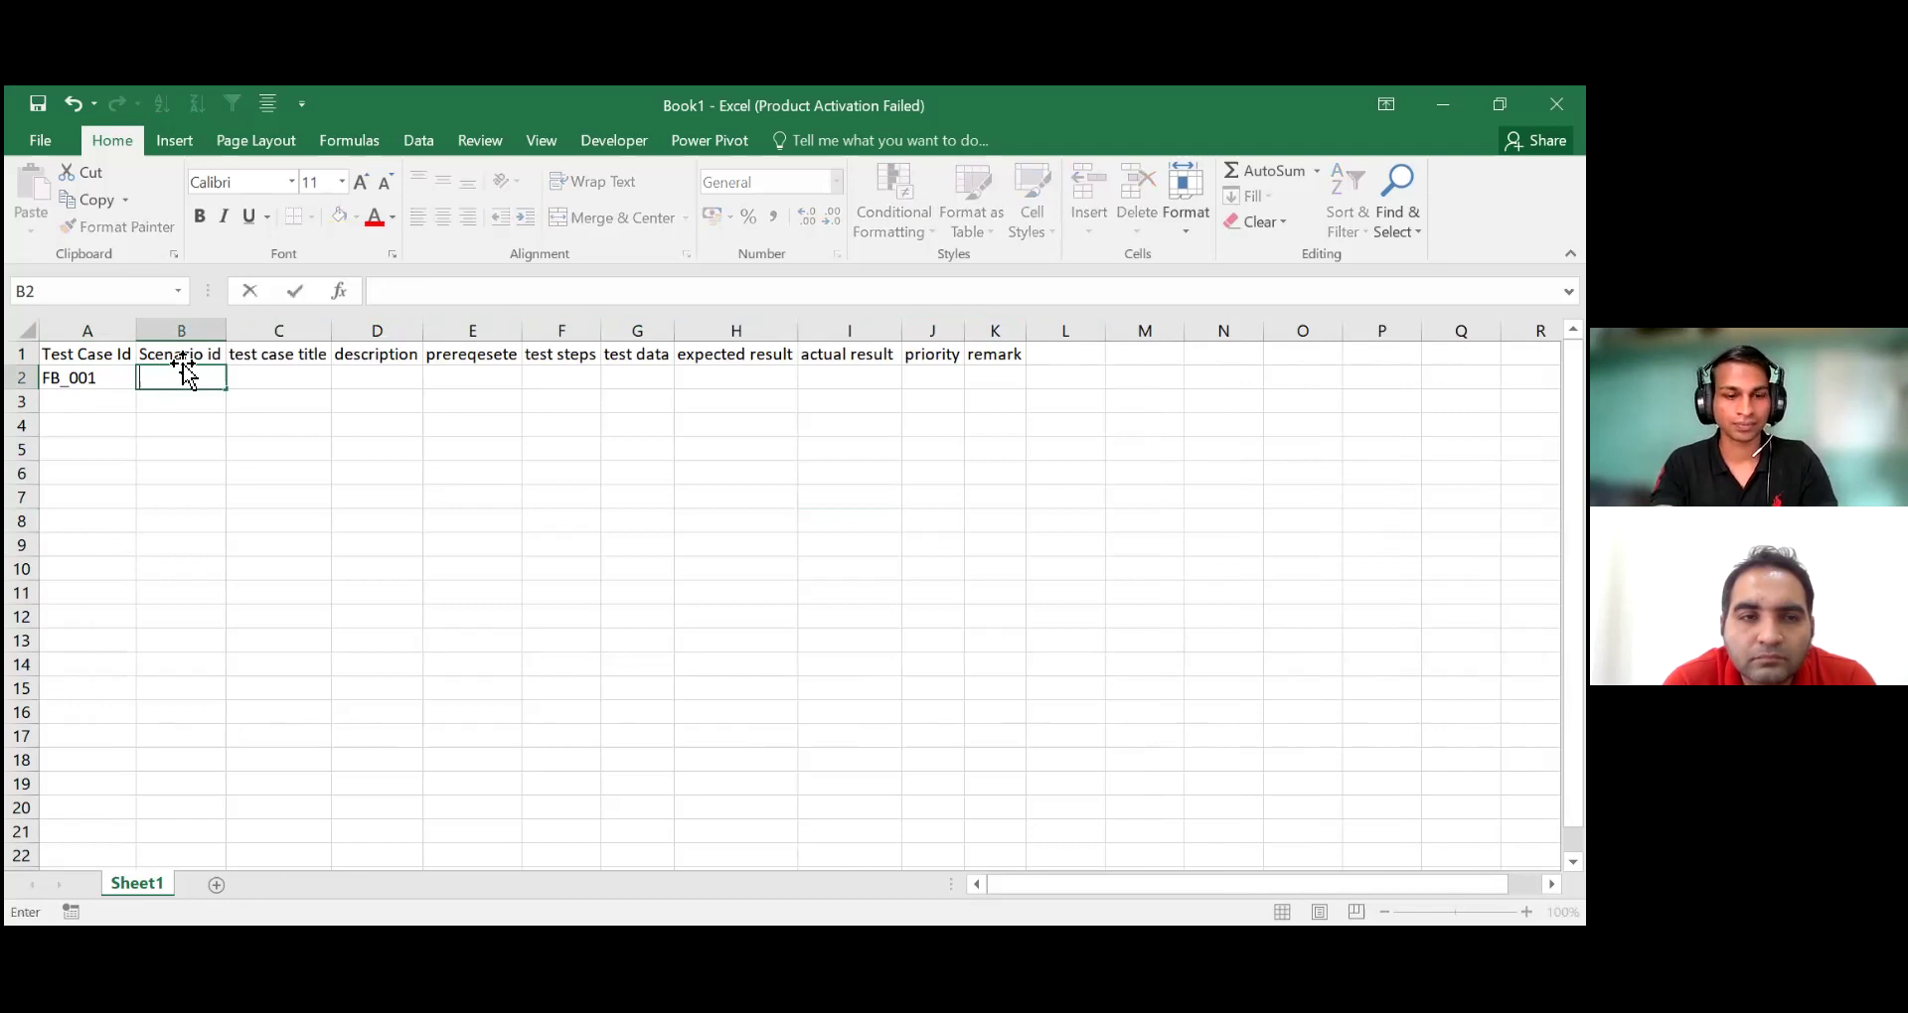
text(Req)
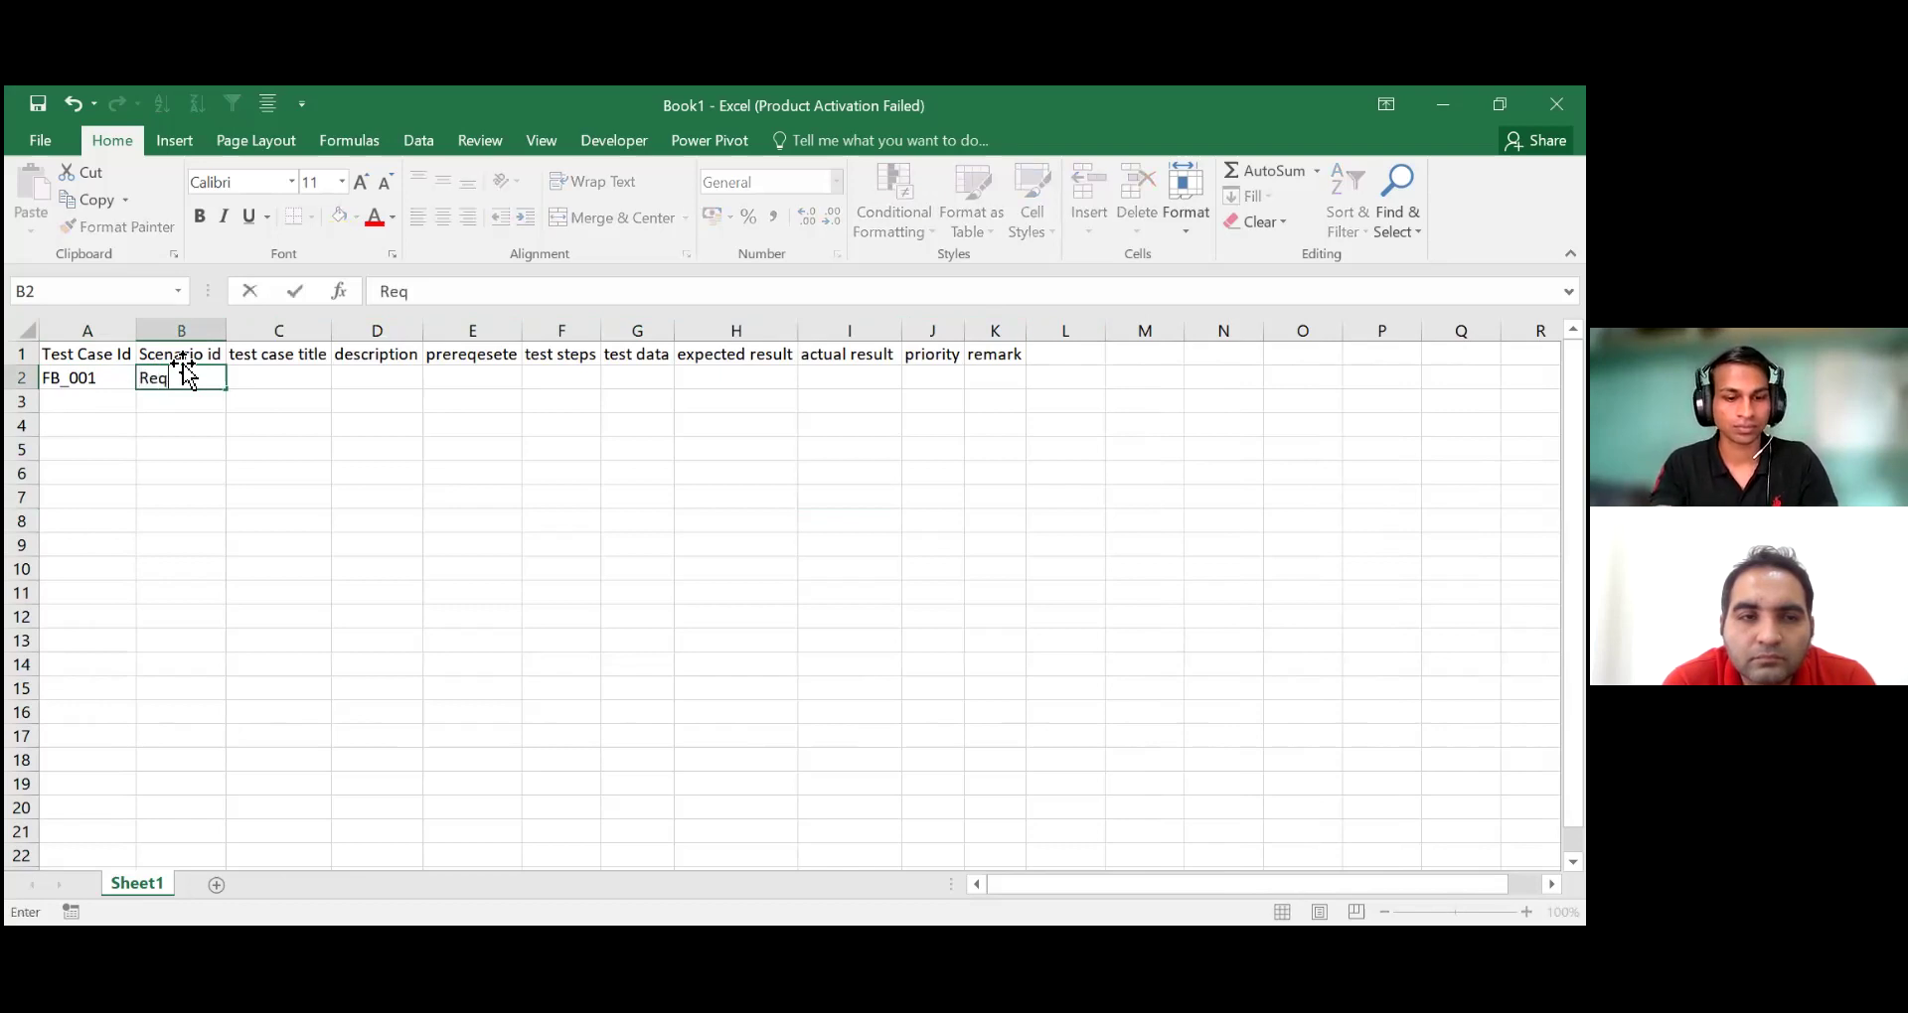
text(uset)
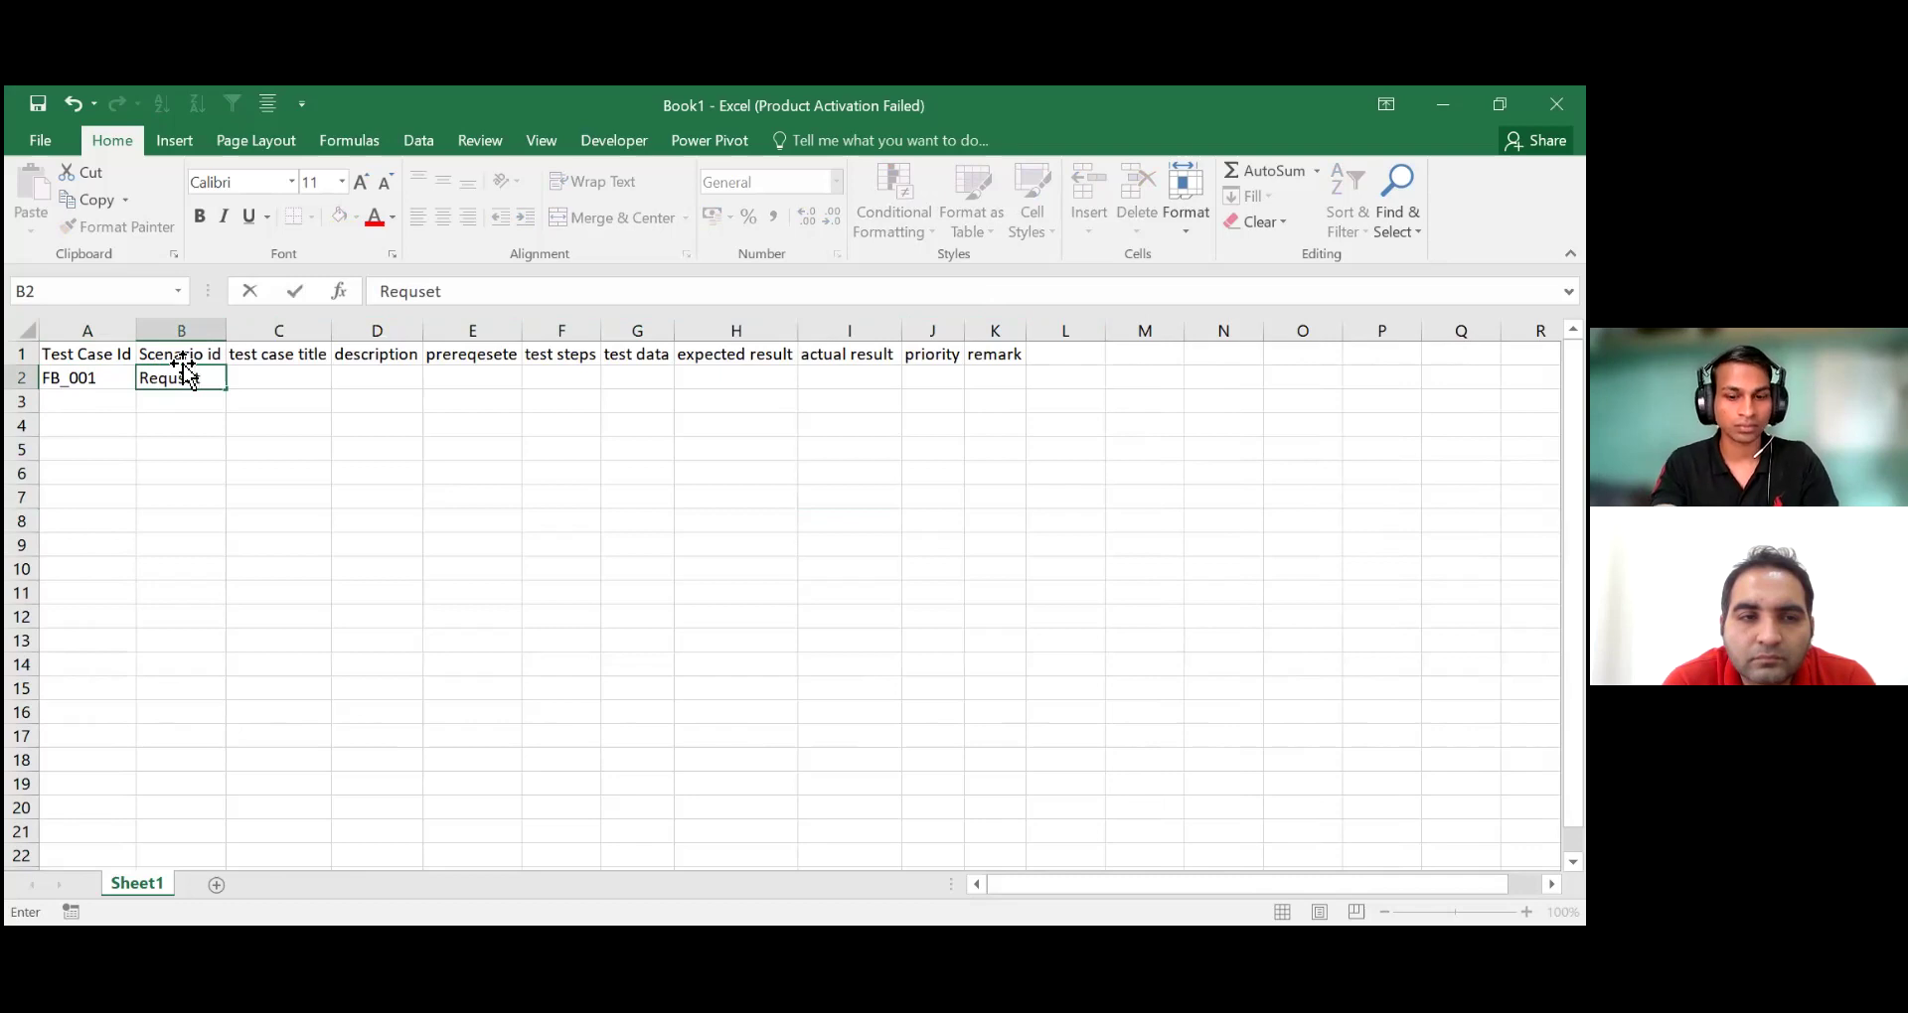
text(_)
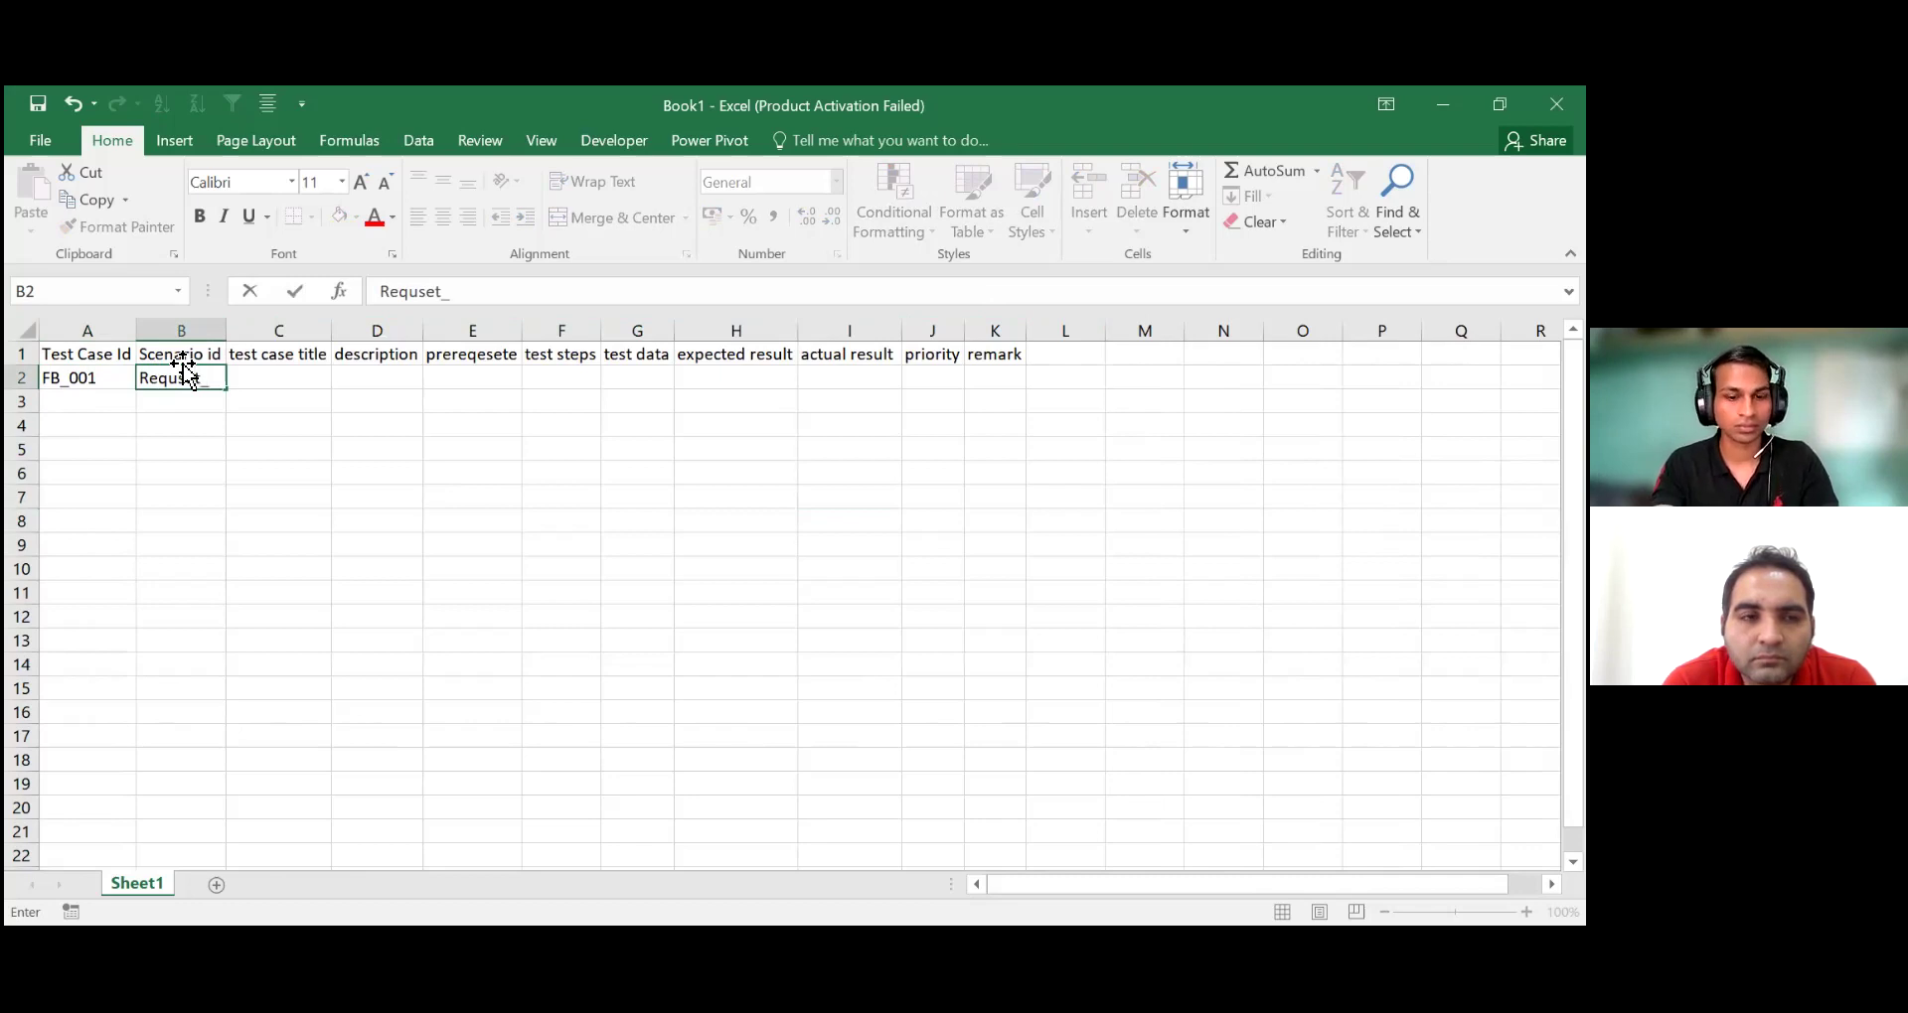
text(module)
key(Tab)
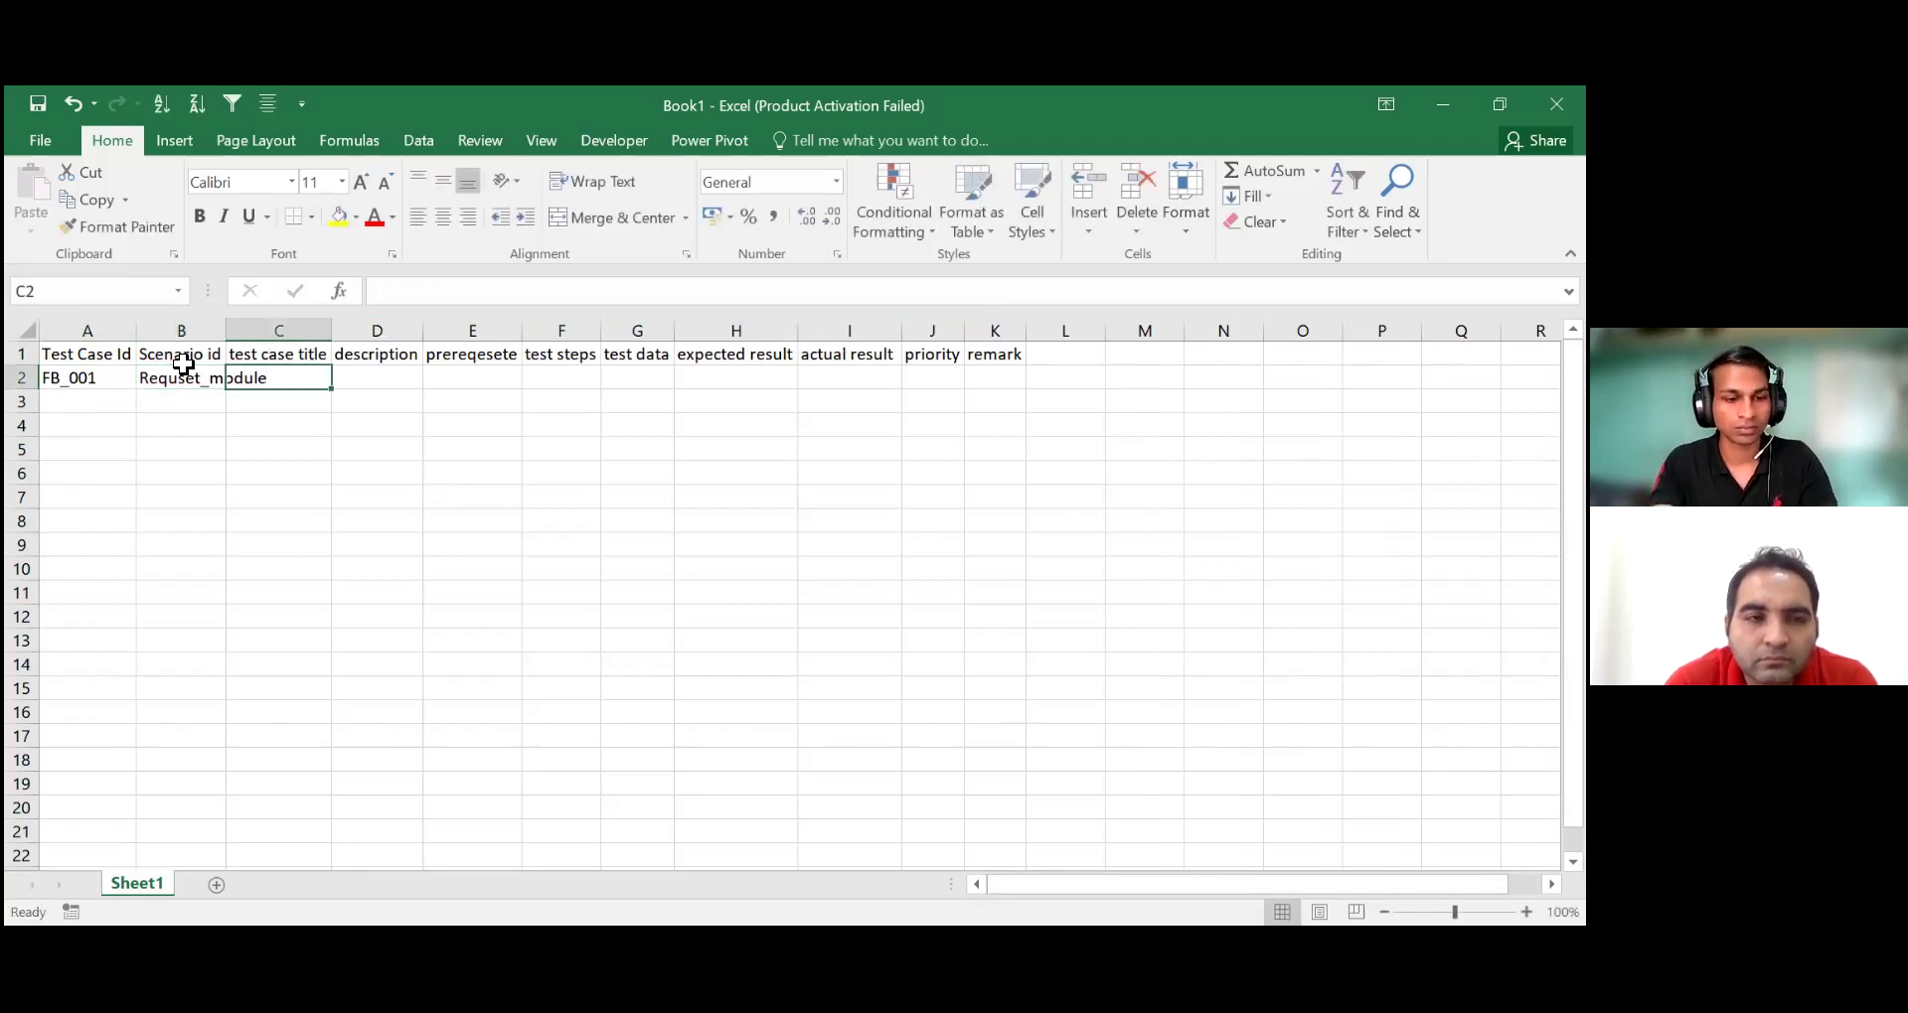
Enter the test case title "send friend request" in cell C2
text(sen)
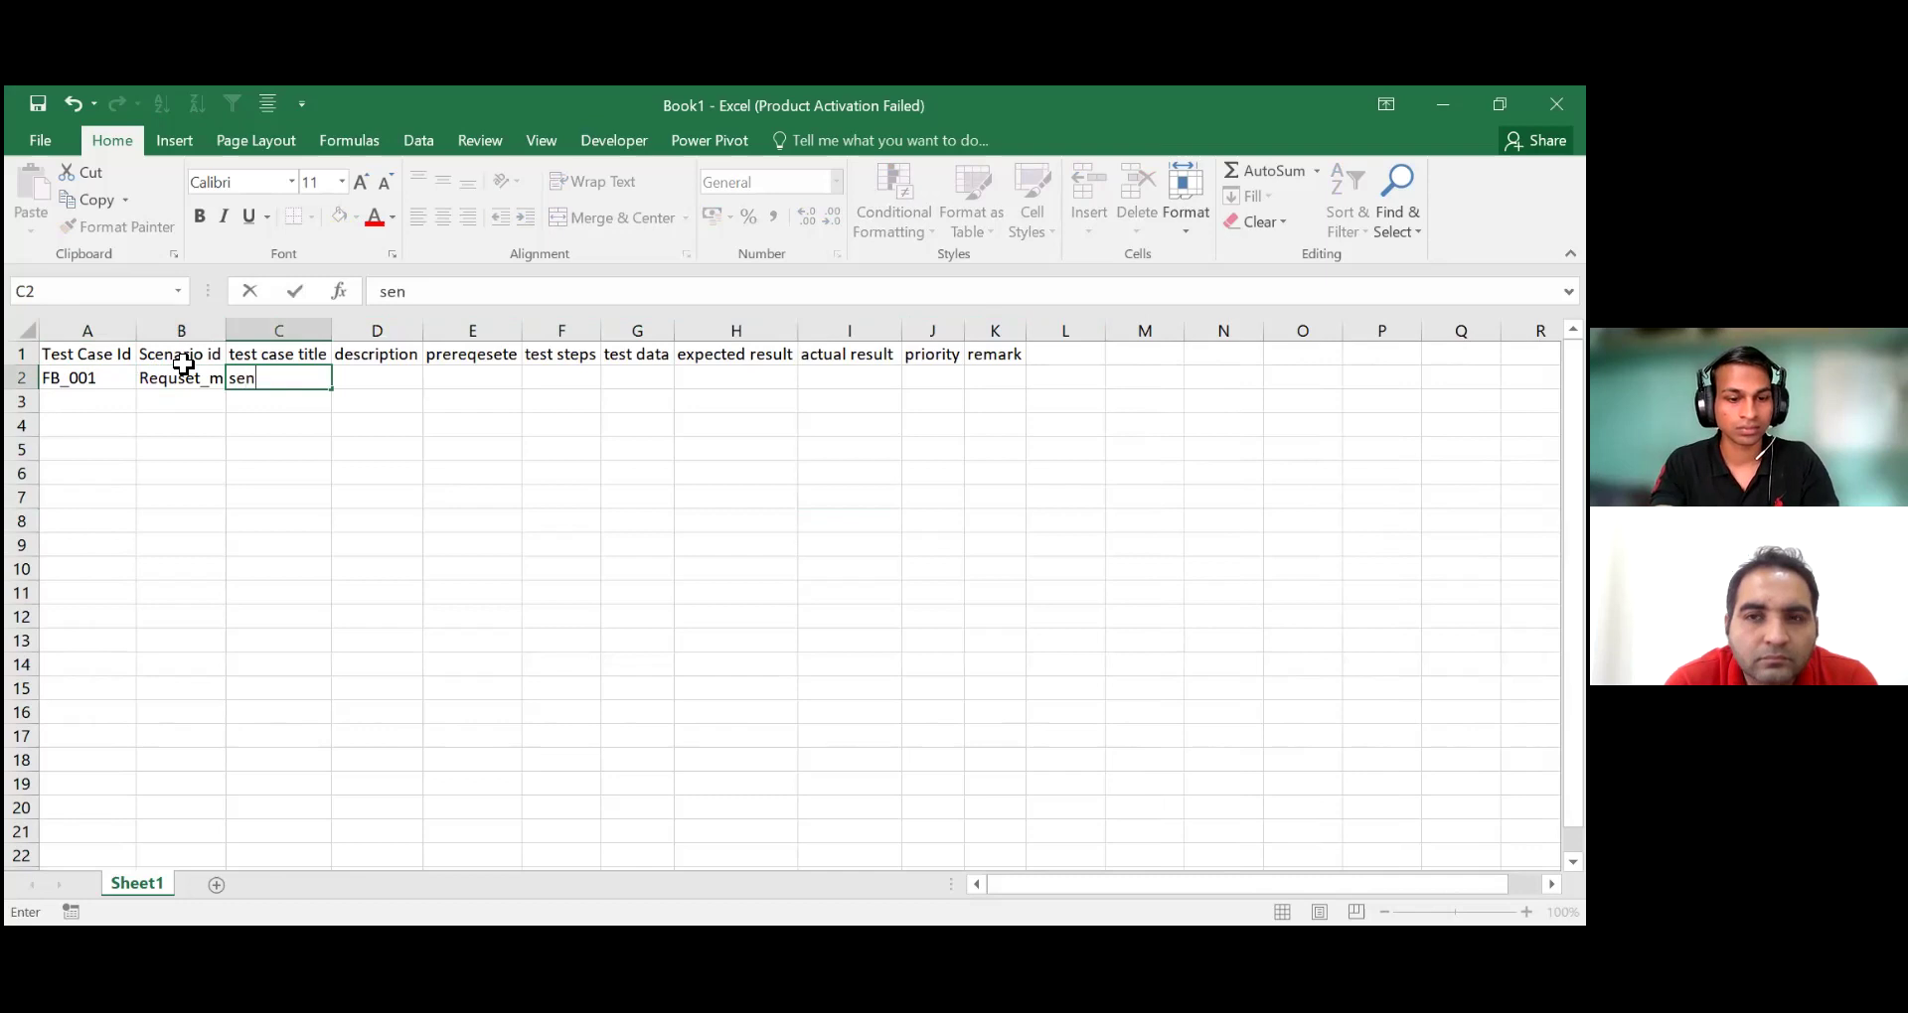
text(d fr)
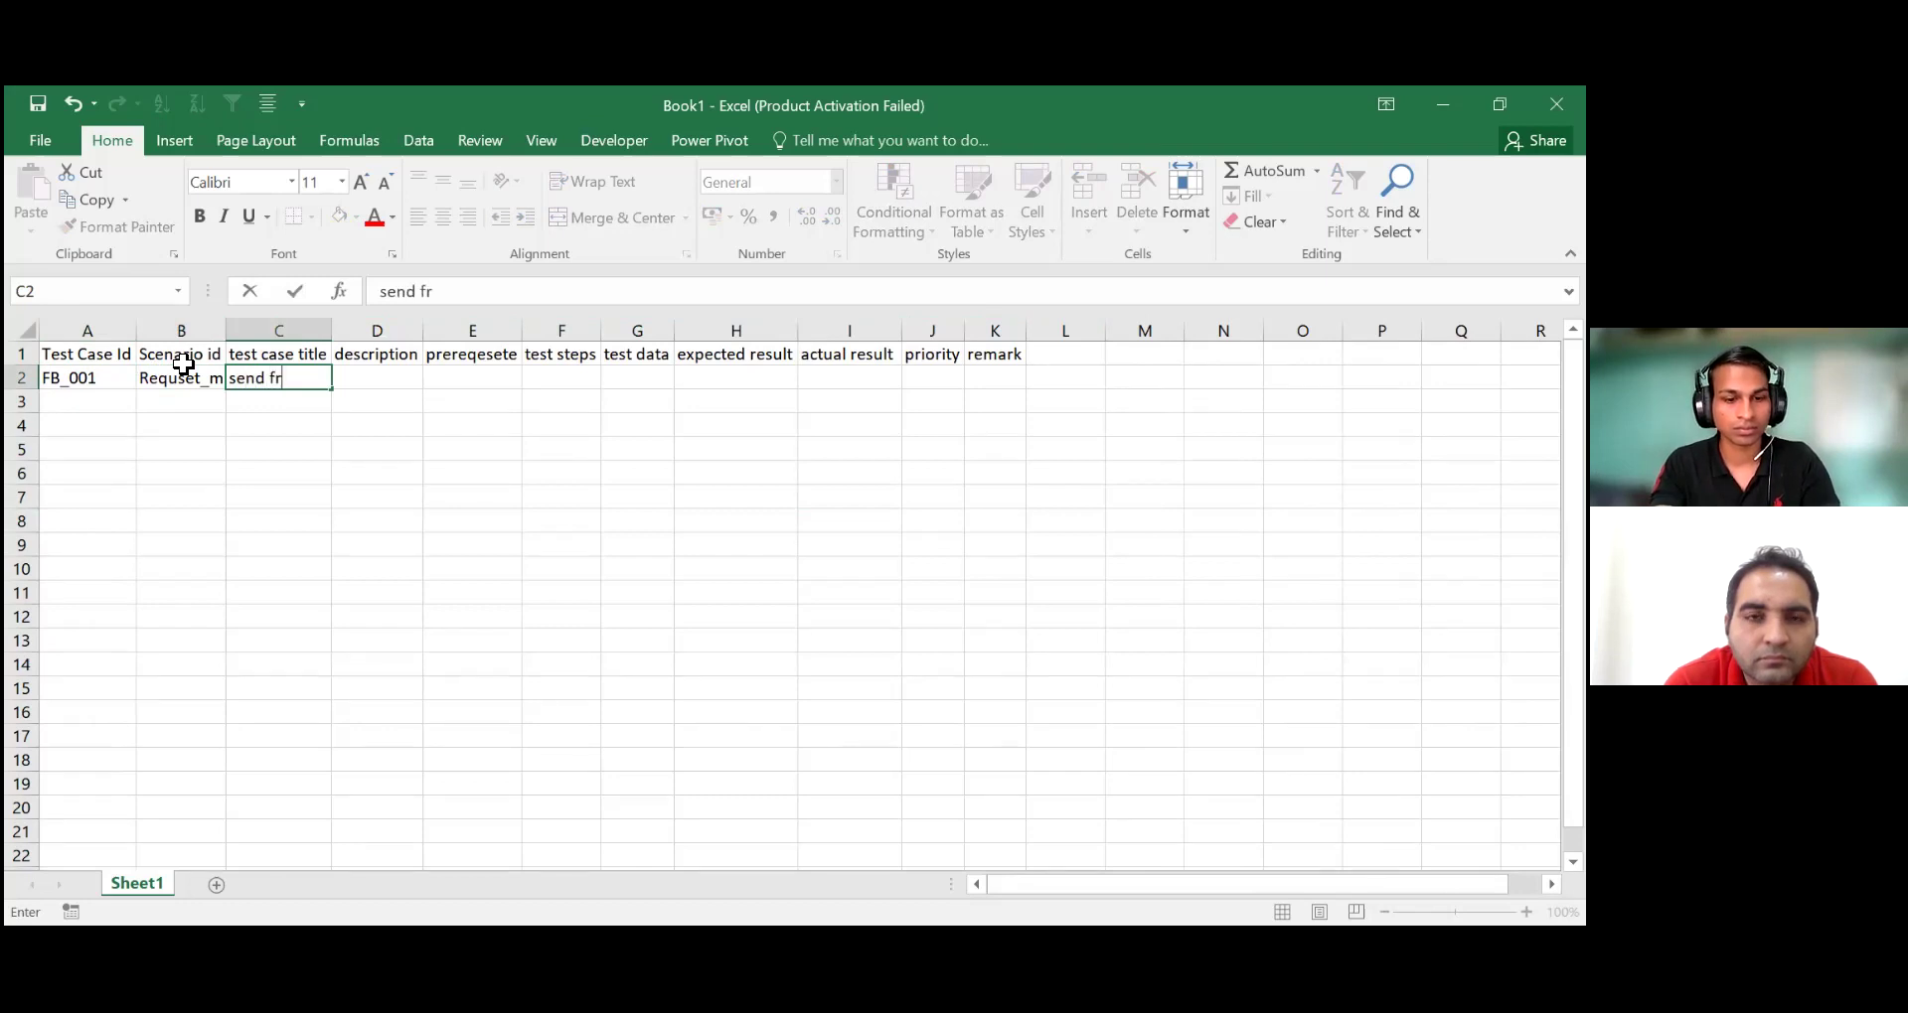
text(iend re)
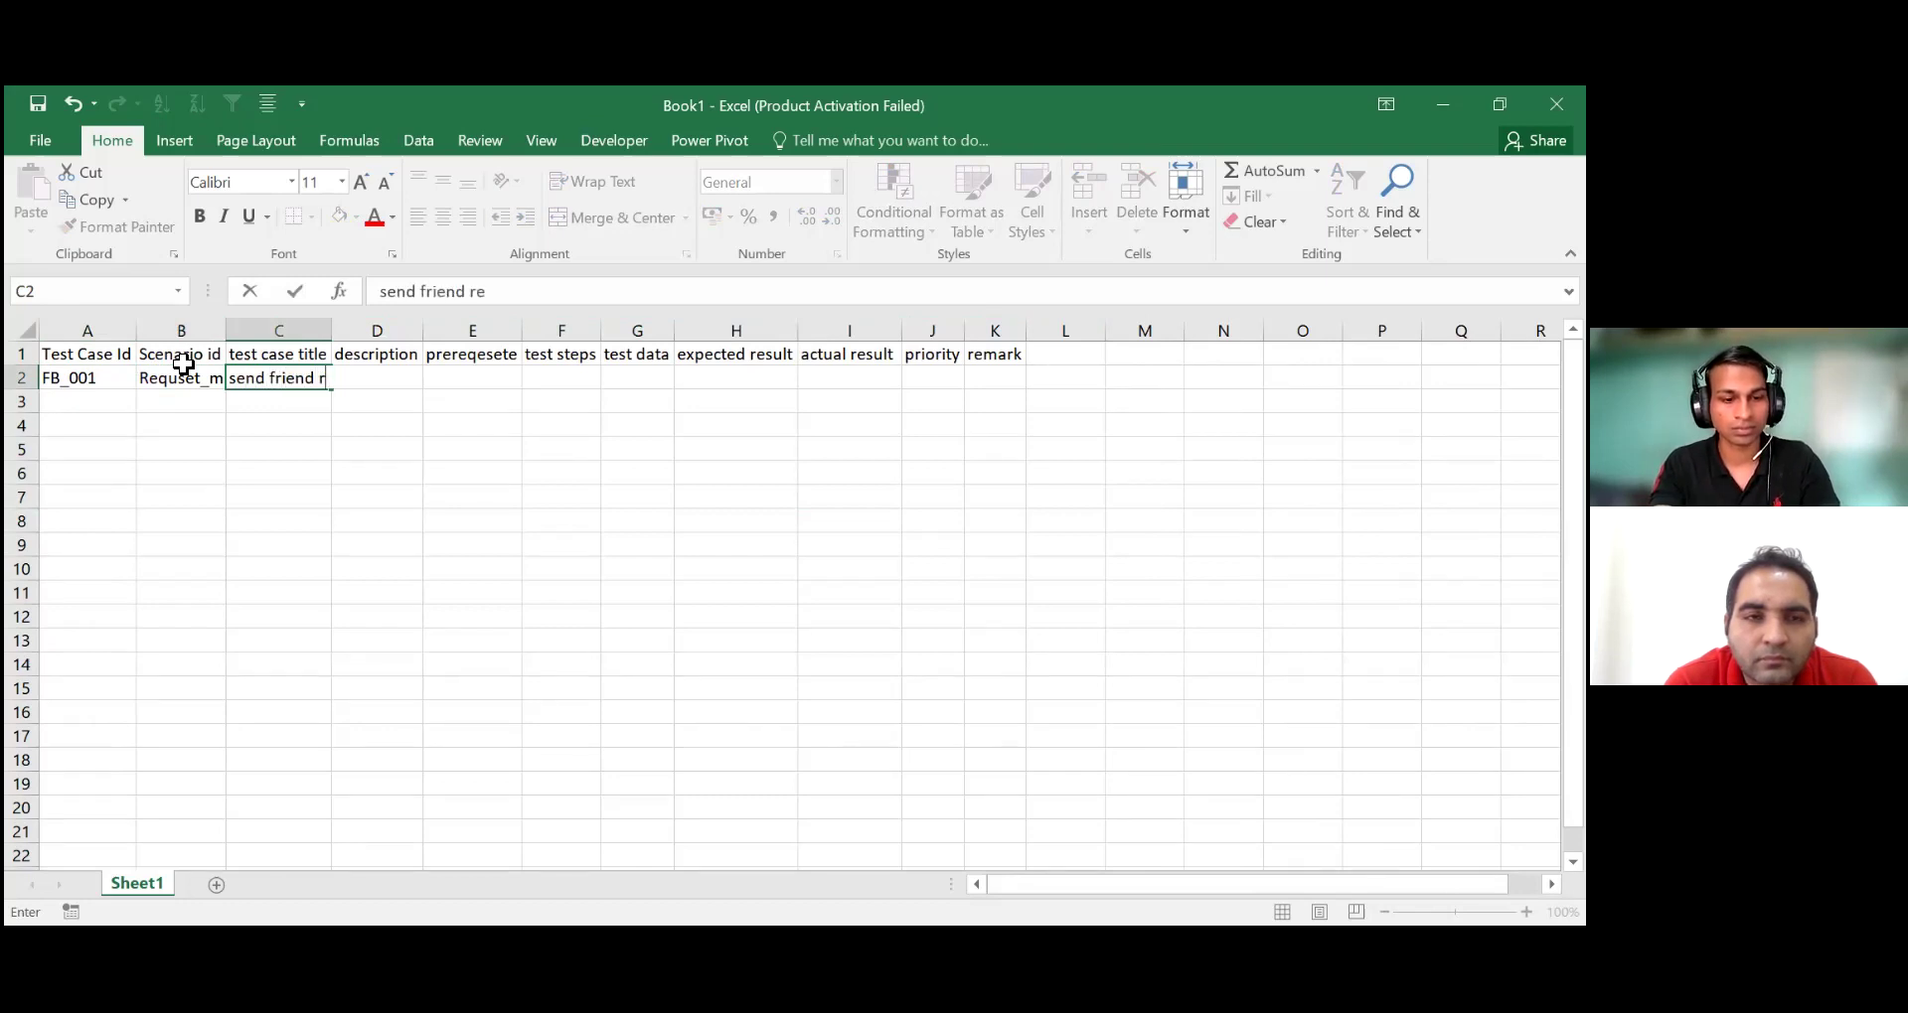
text(quest)
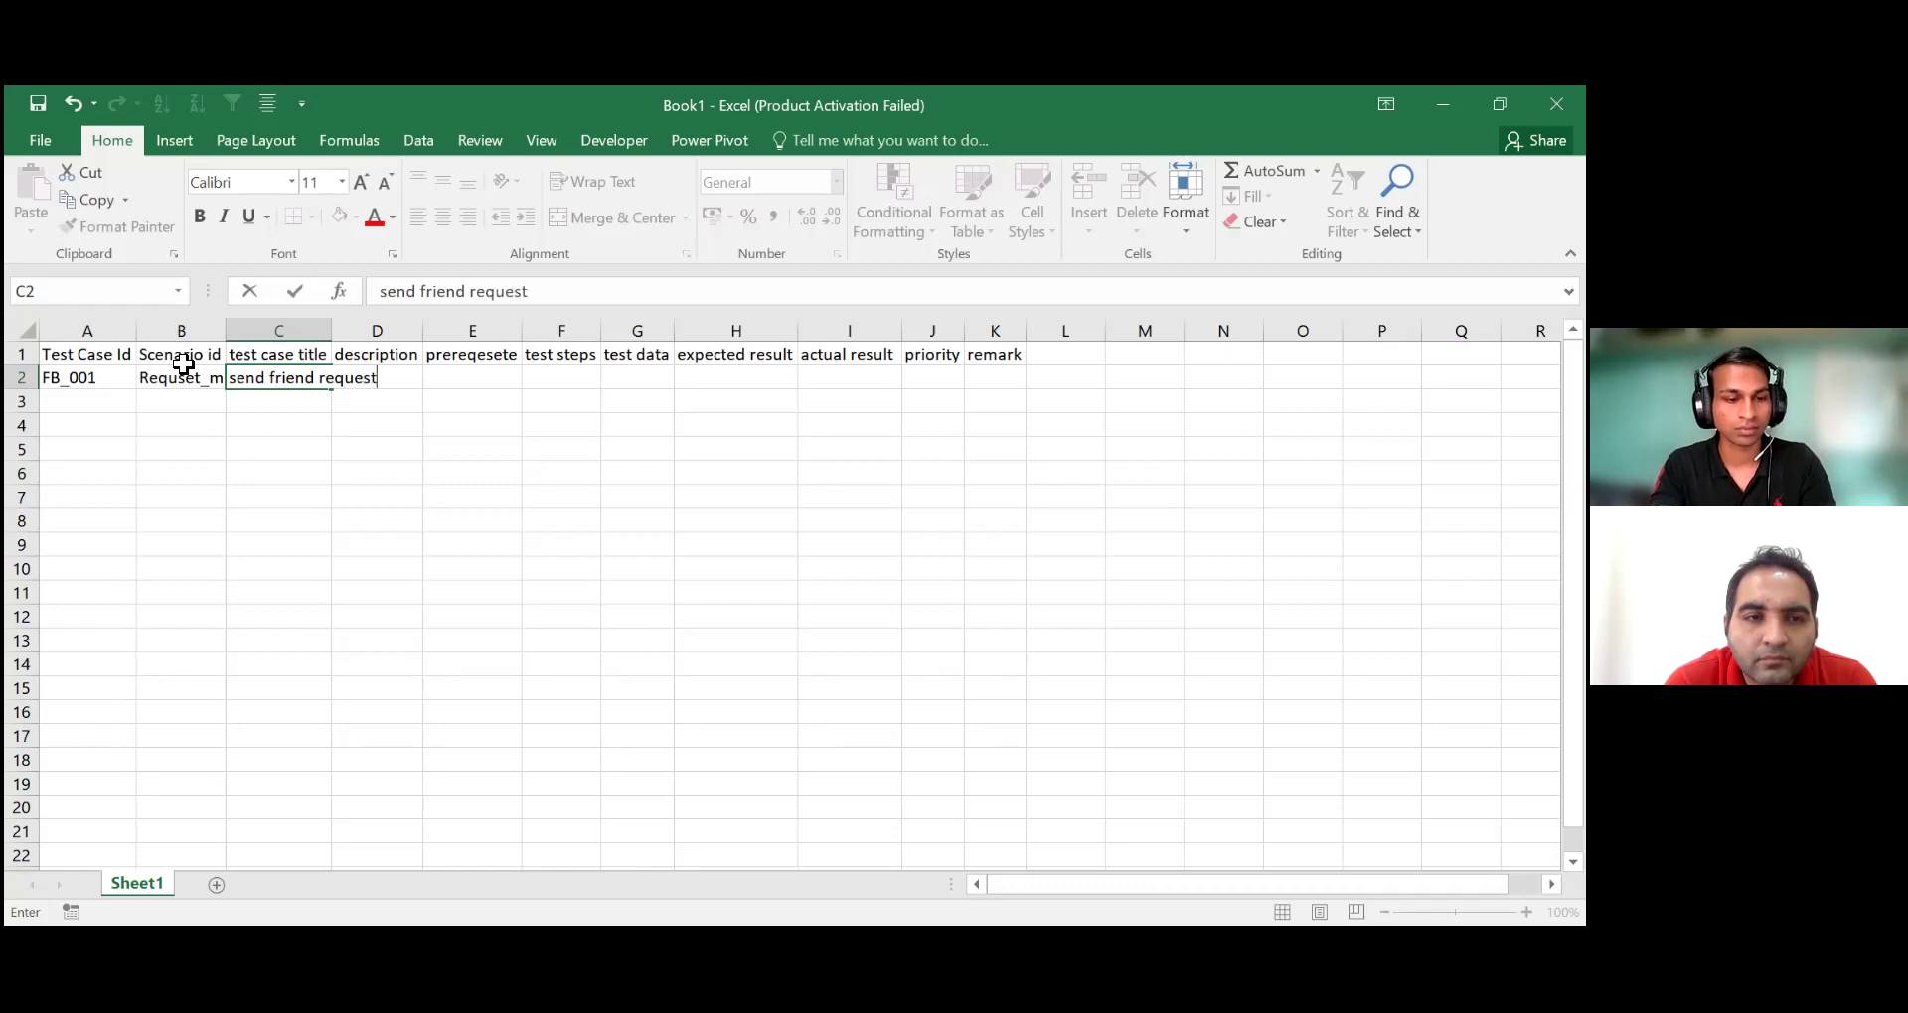
key(Tab)
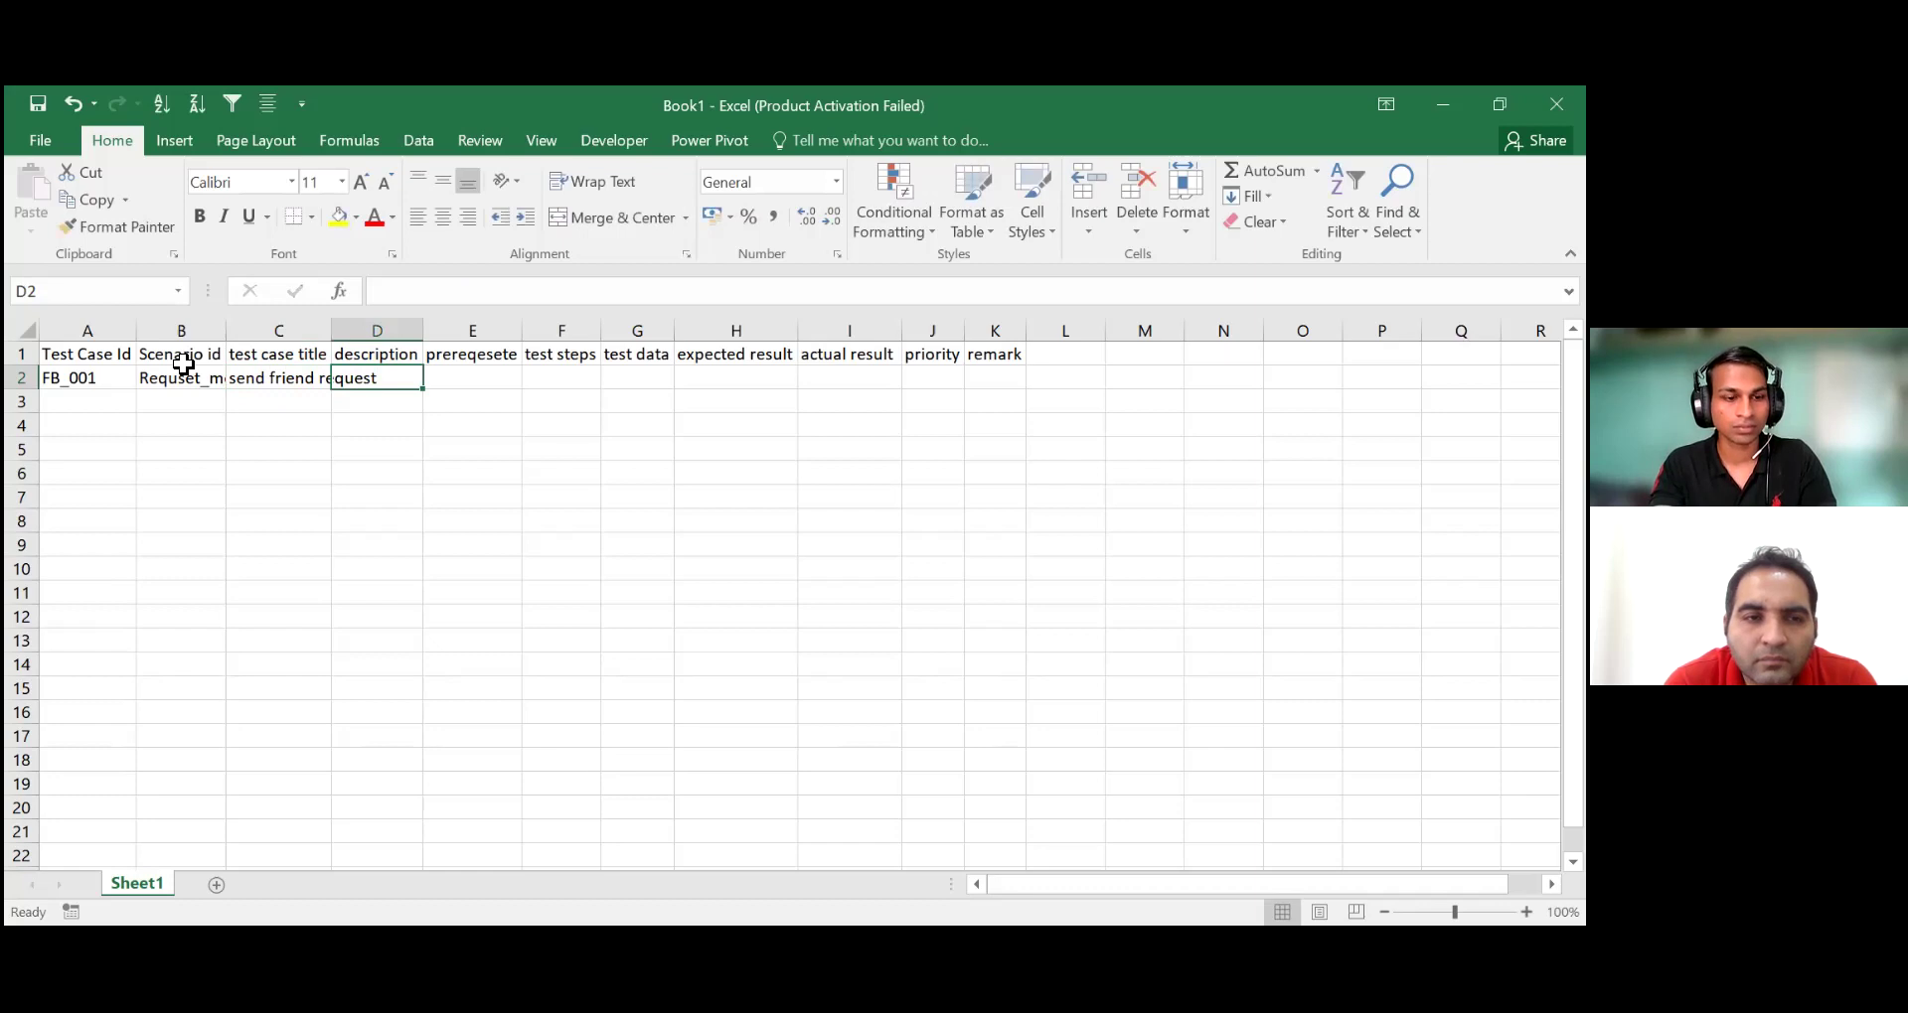
Enter the description "search a friend and send friend request using add friends button" in cell D2
text(se)
key(BackSpace)
key(BackSpace)
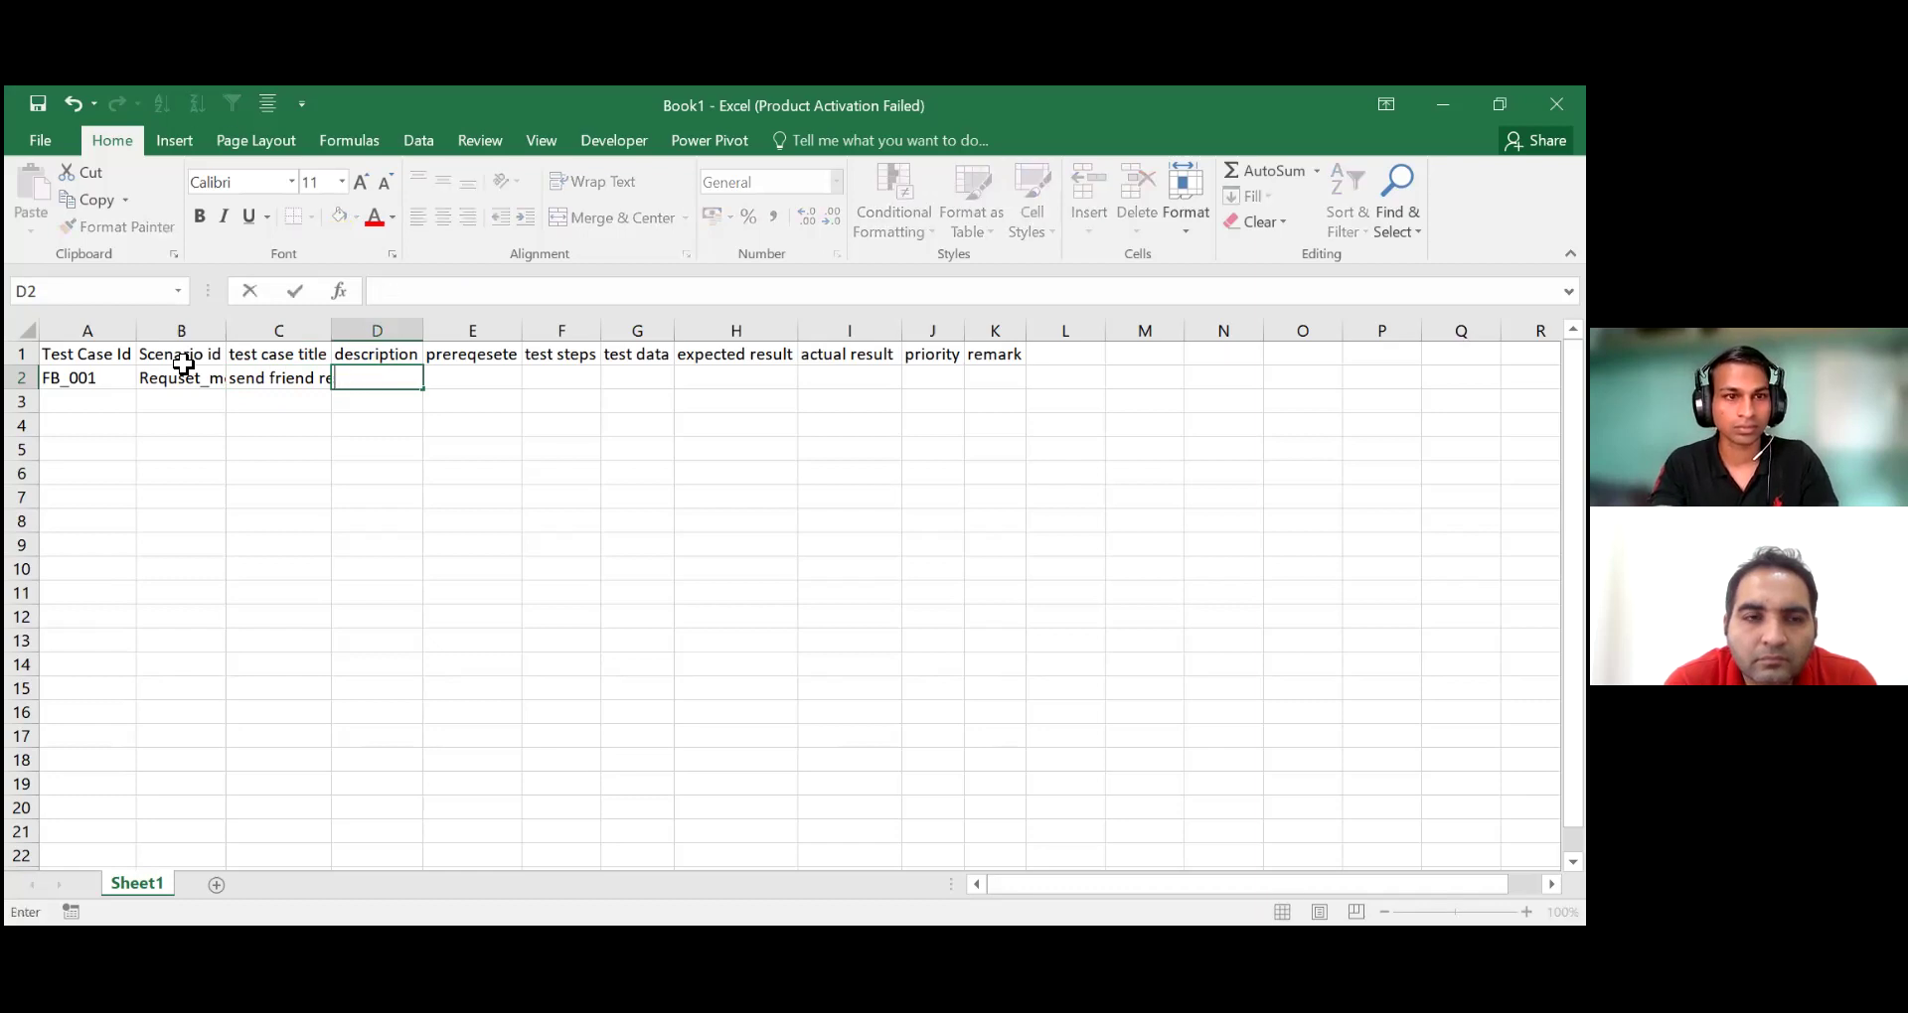
text(searc)
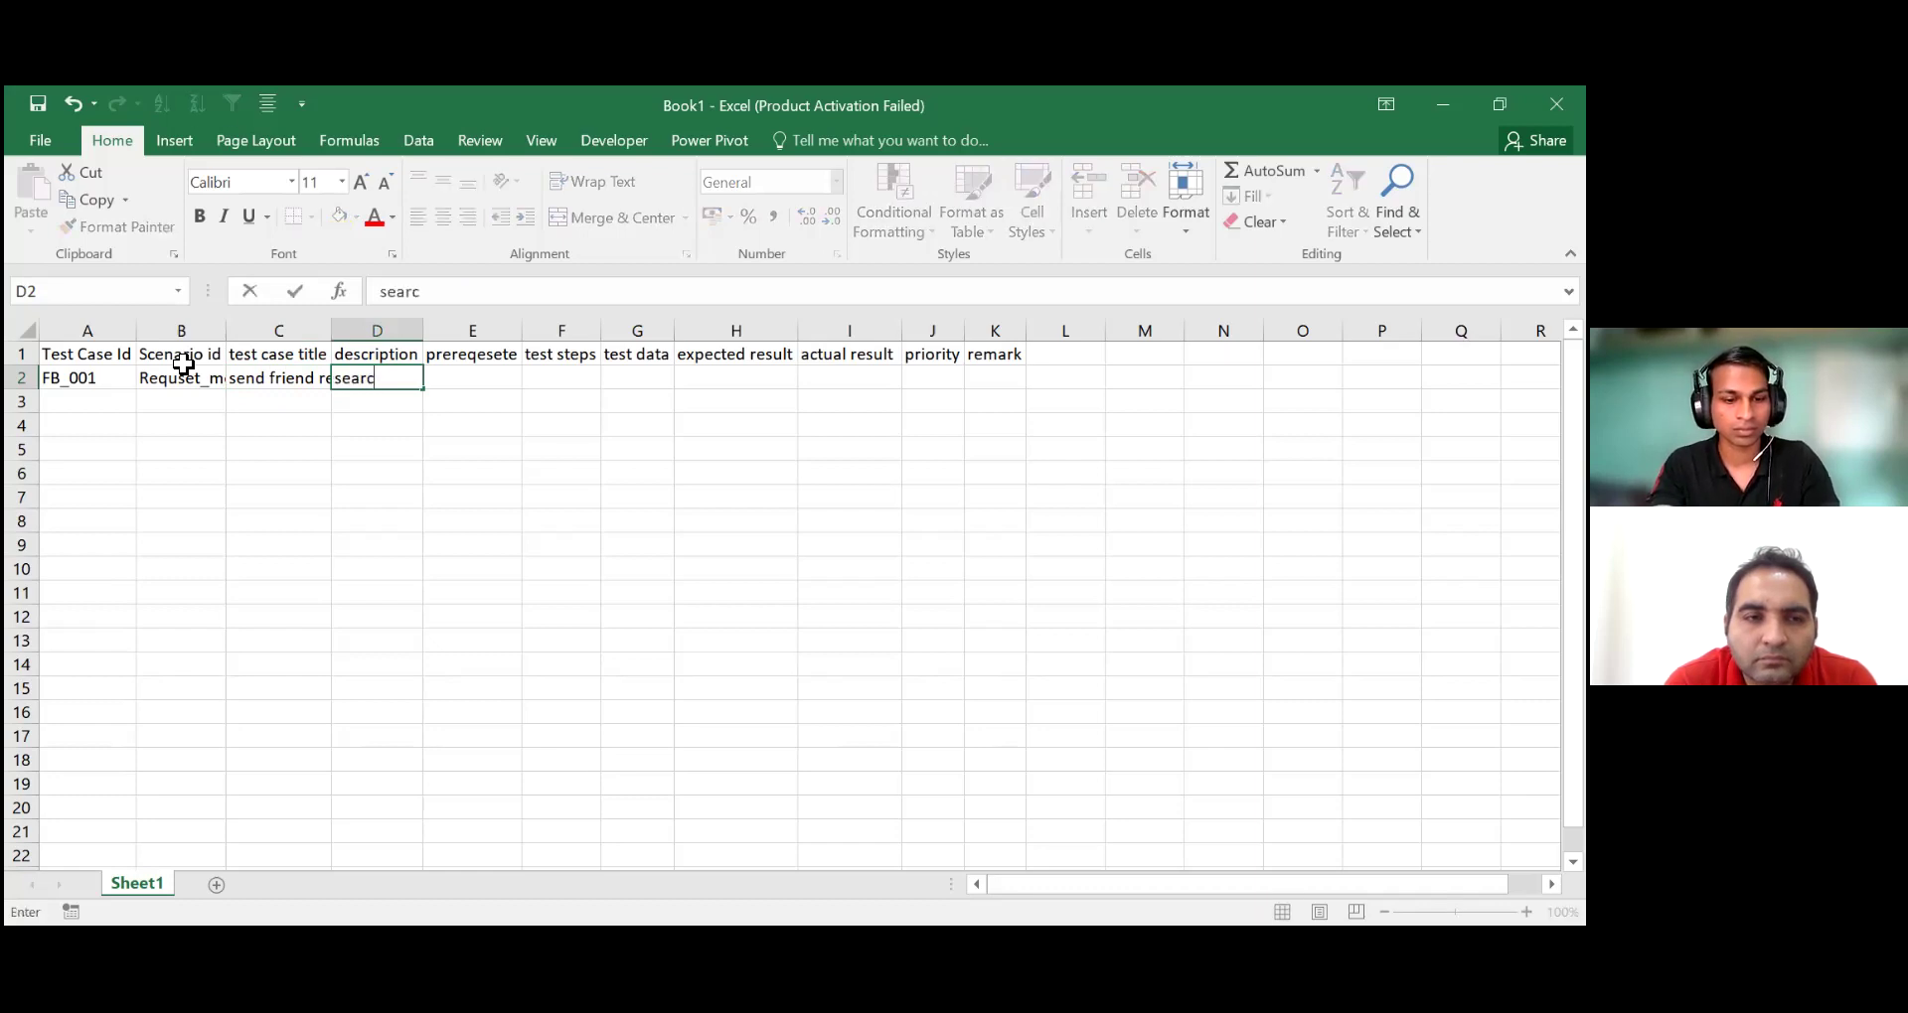
text(h a friend and send friend request using)
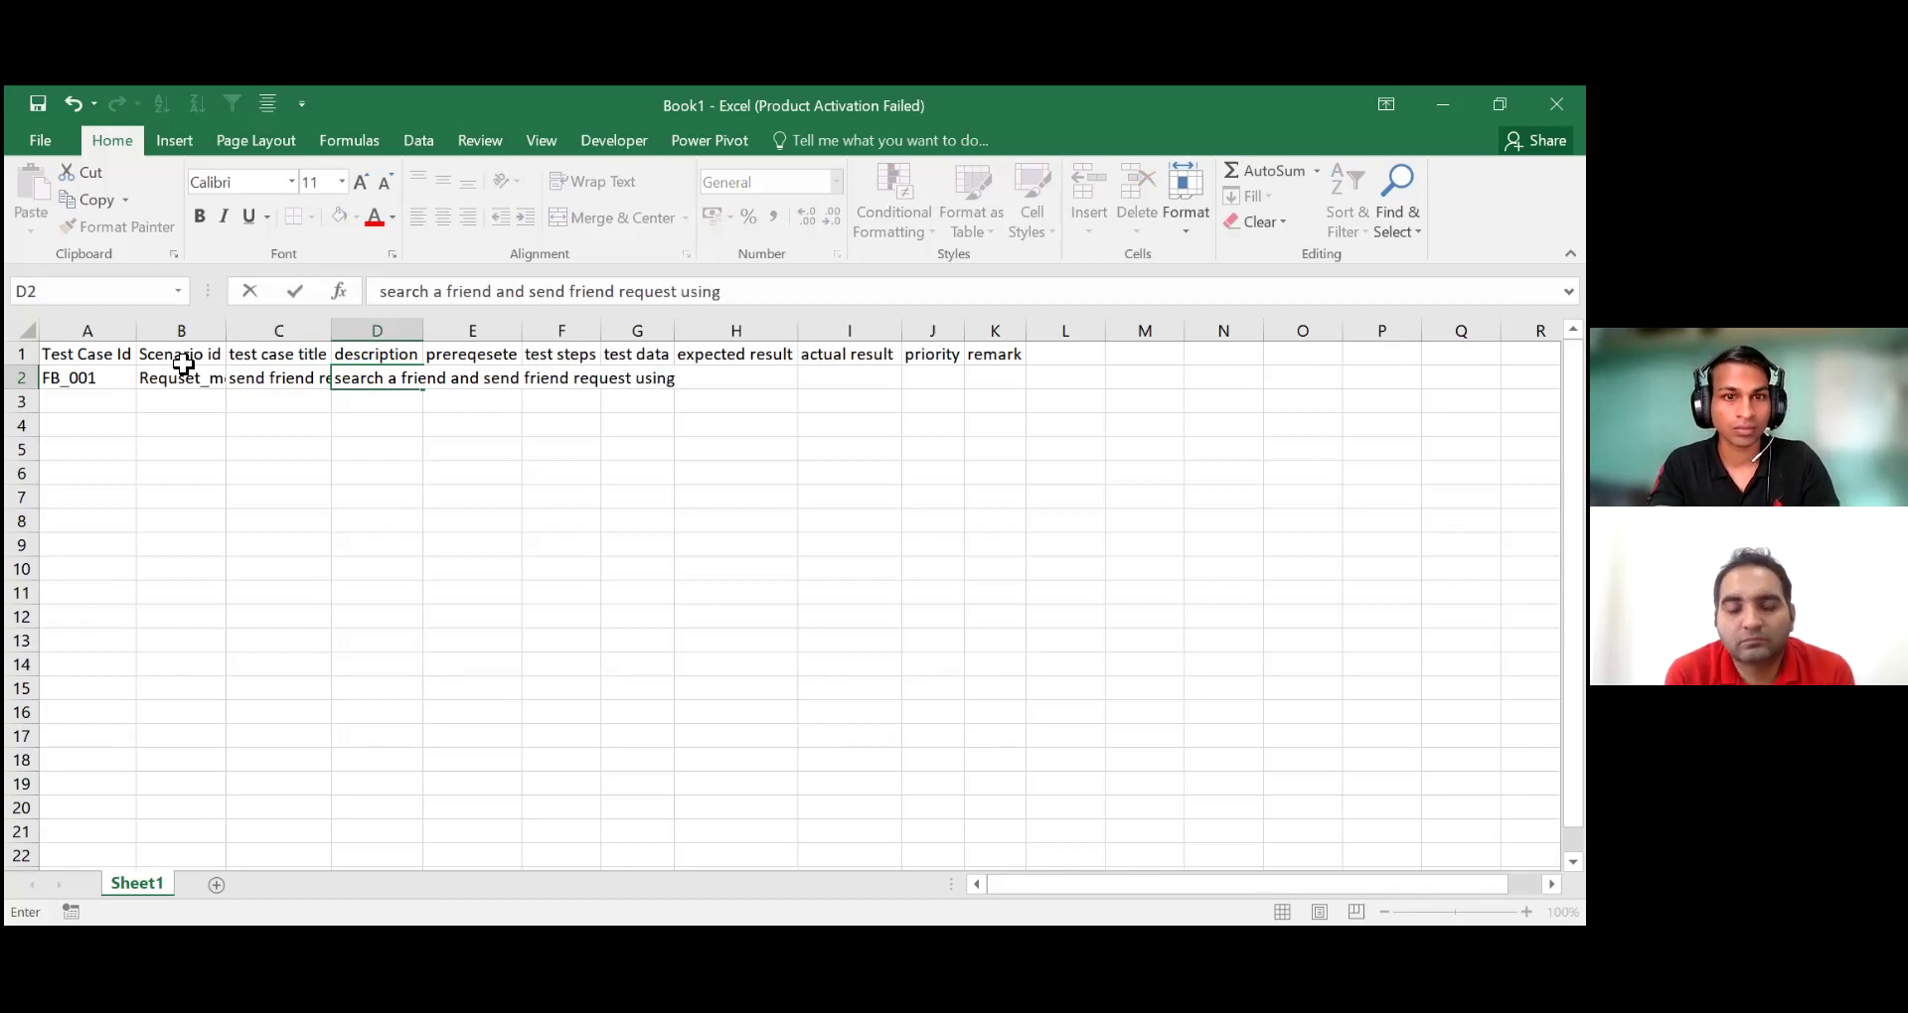
text( ad)
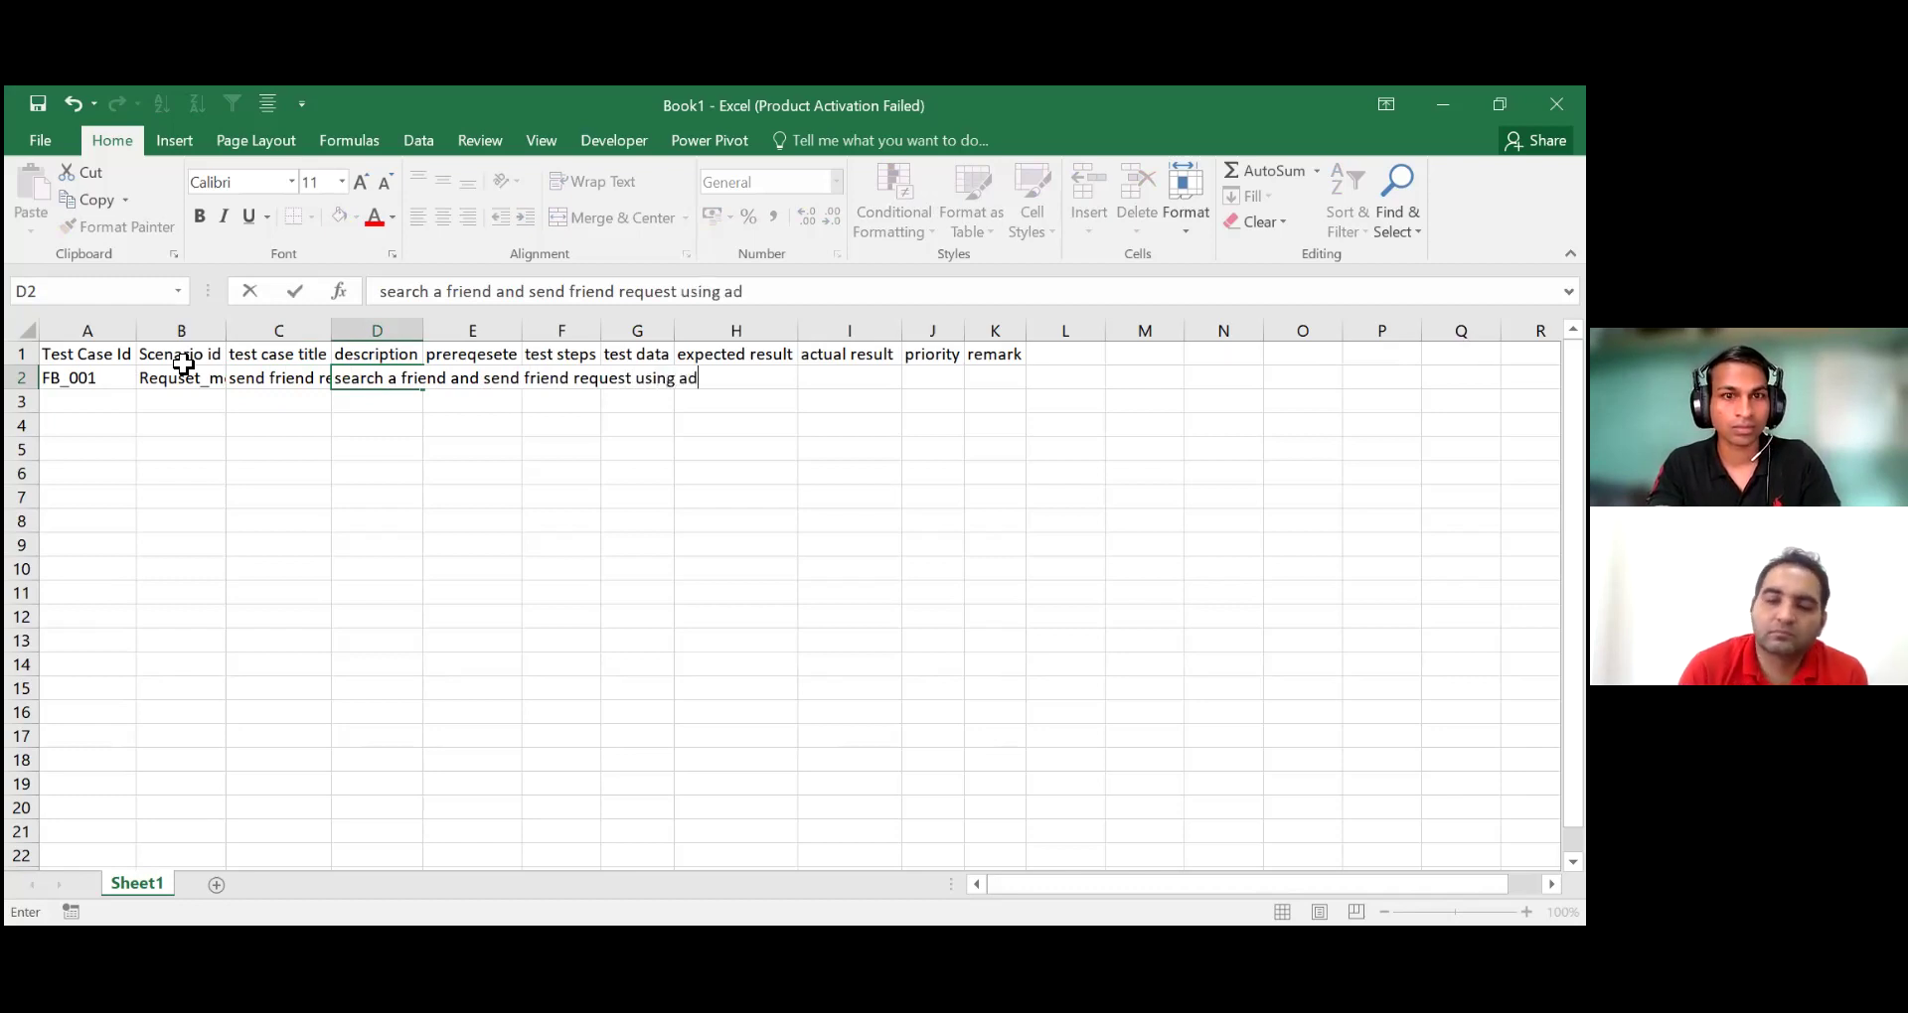
text(d friend)
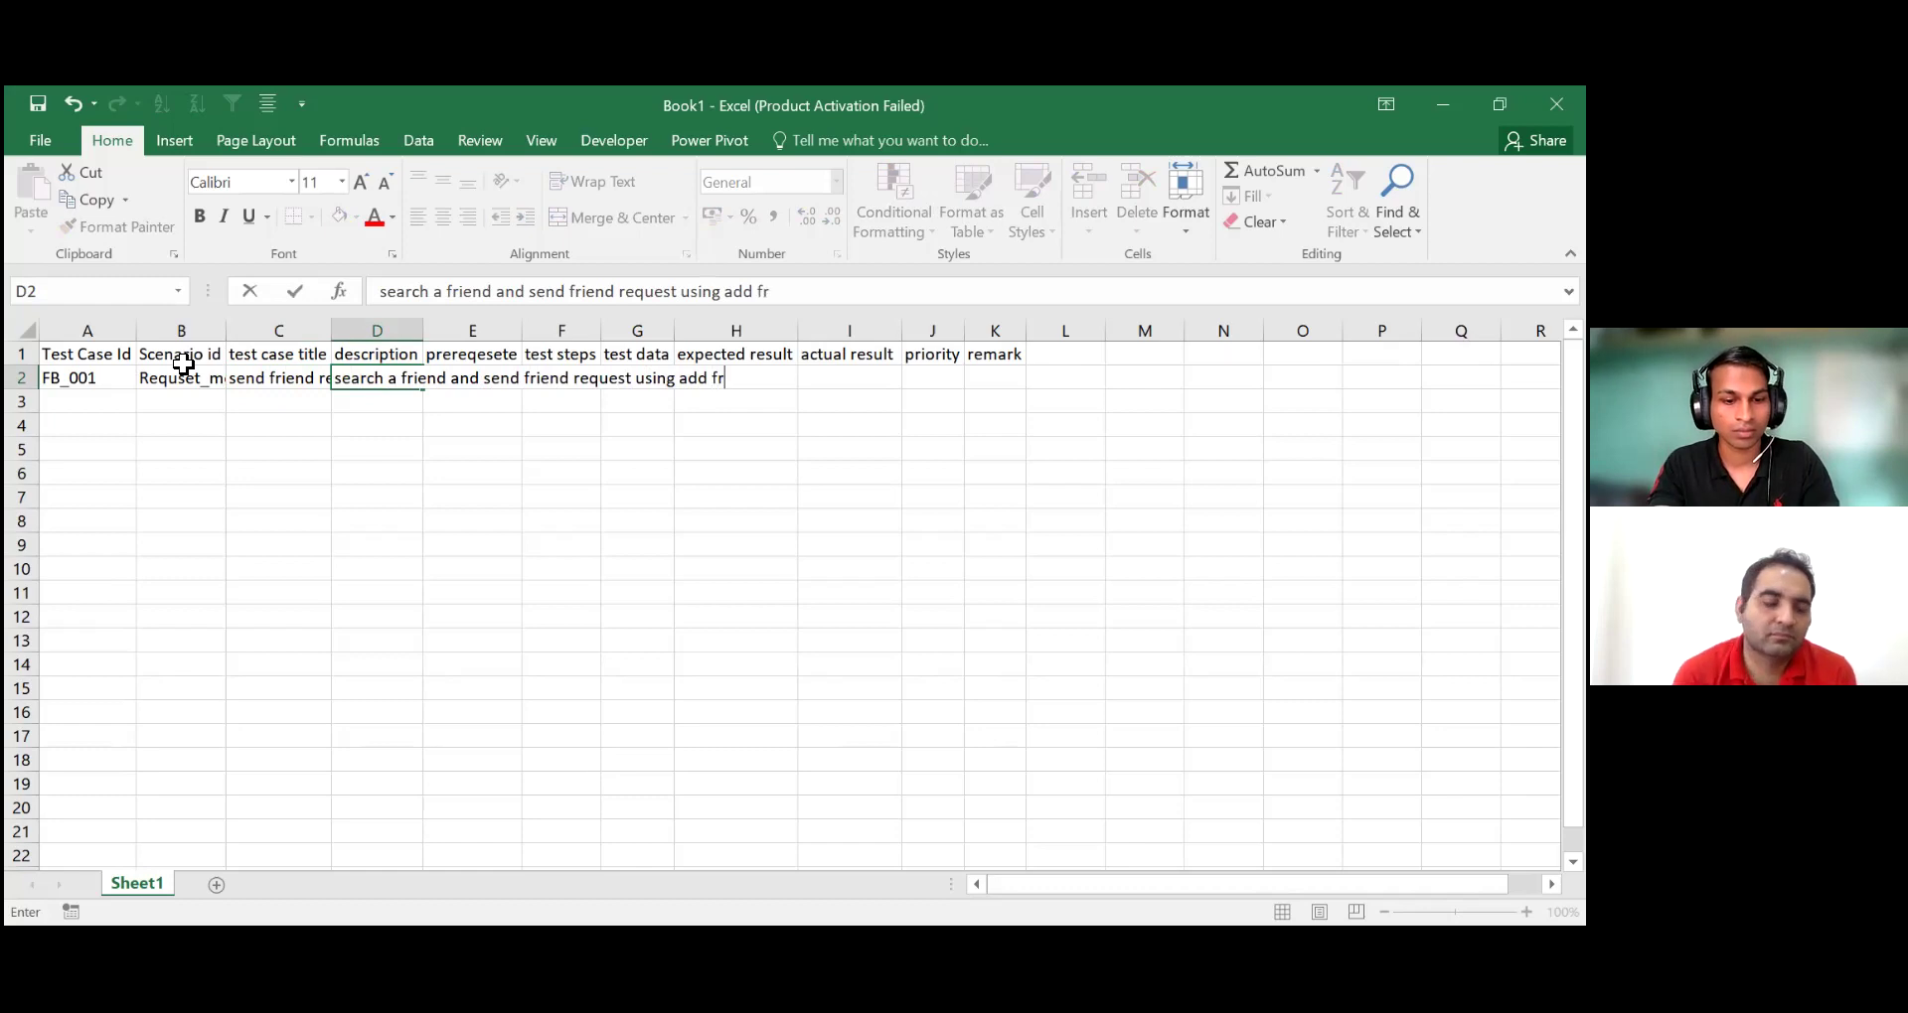
text(s b)
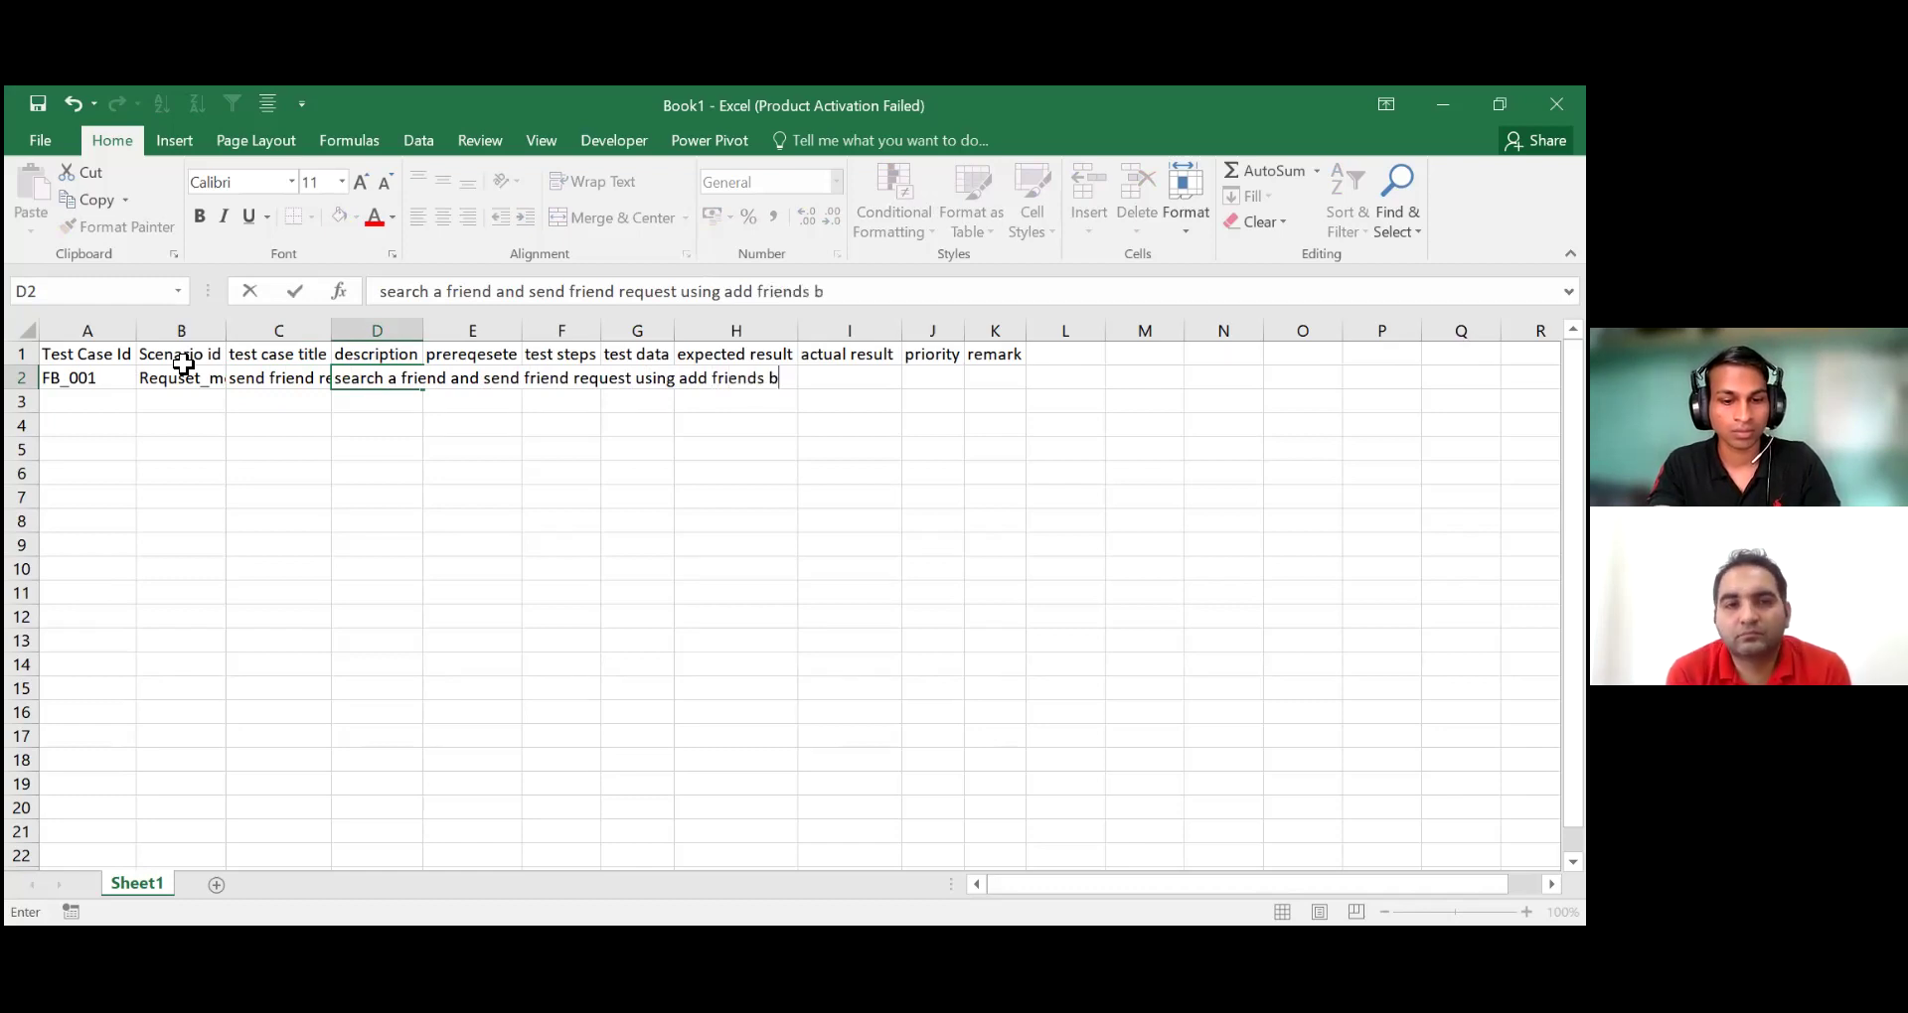
text(utton)
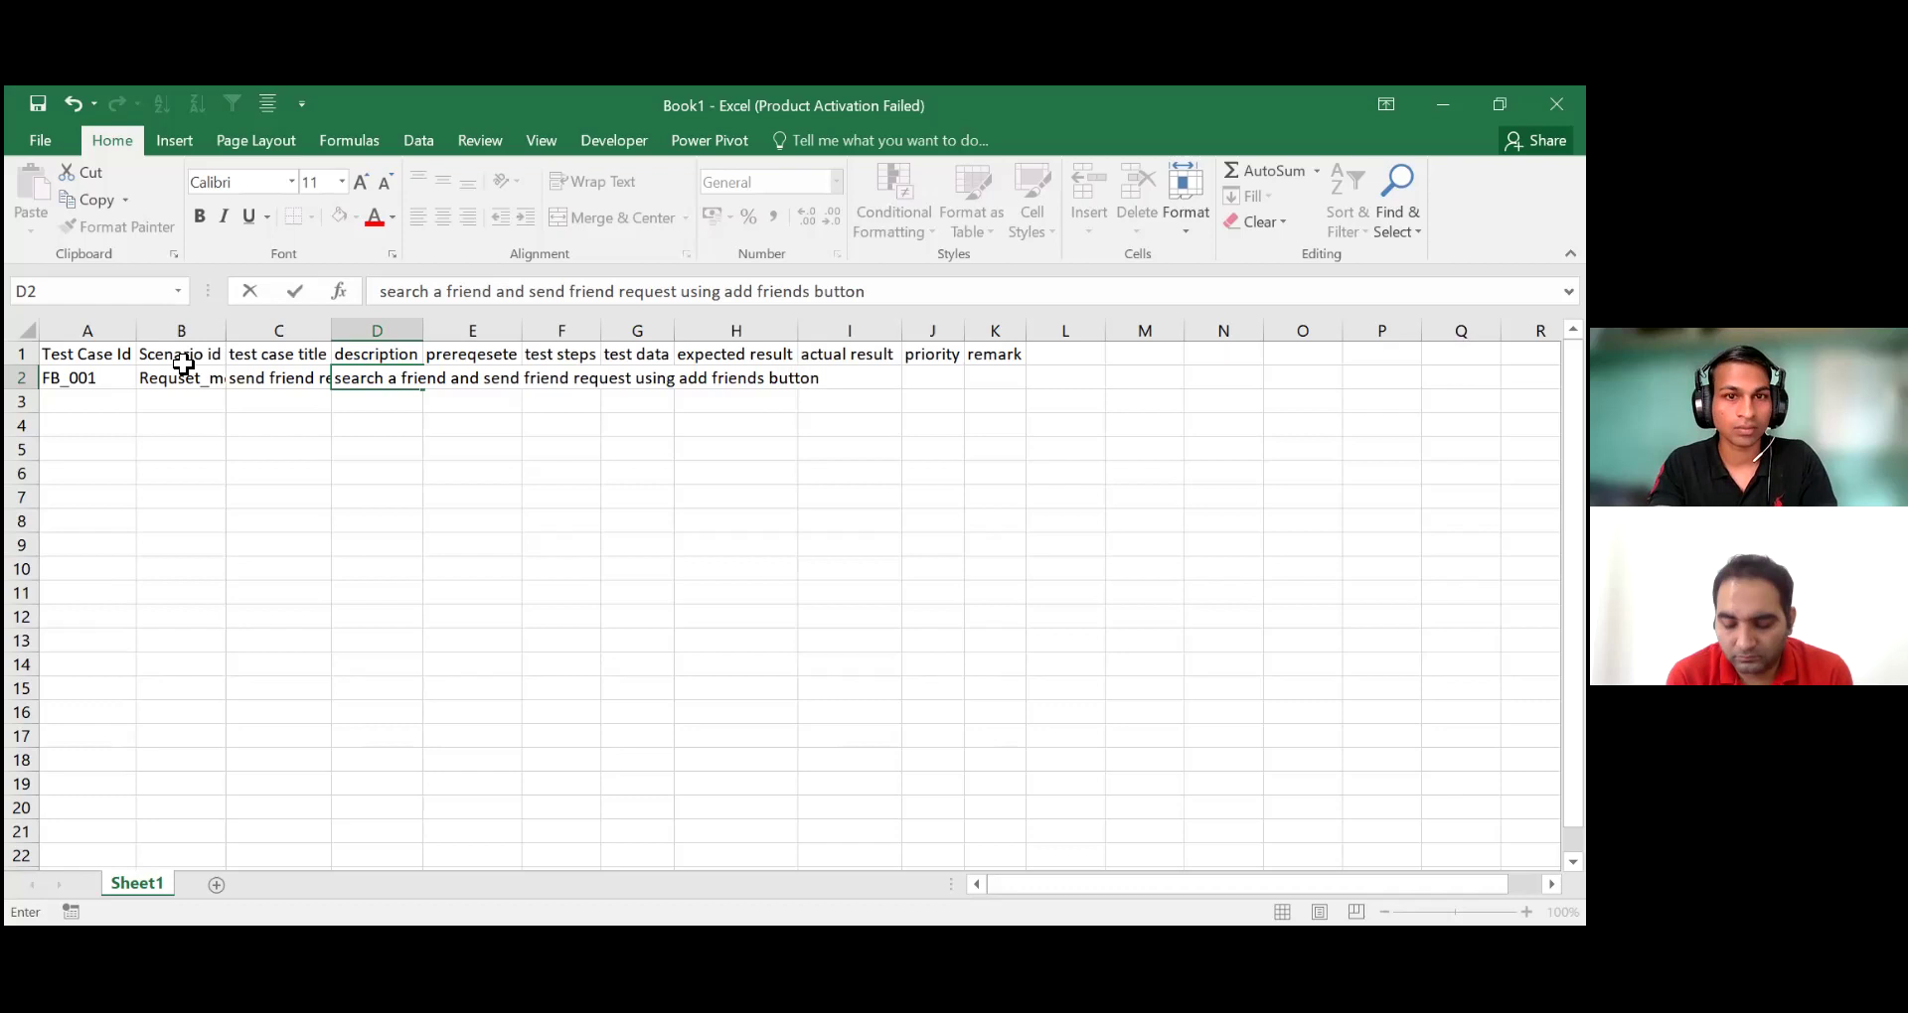
key(Tab)
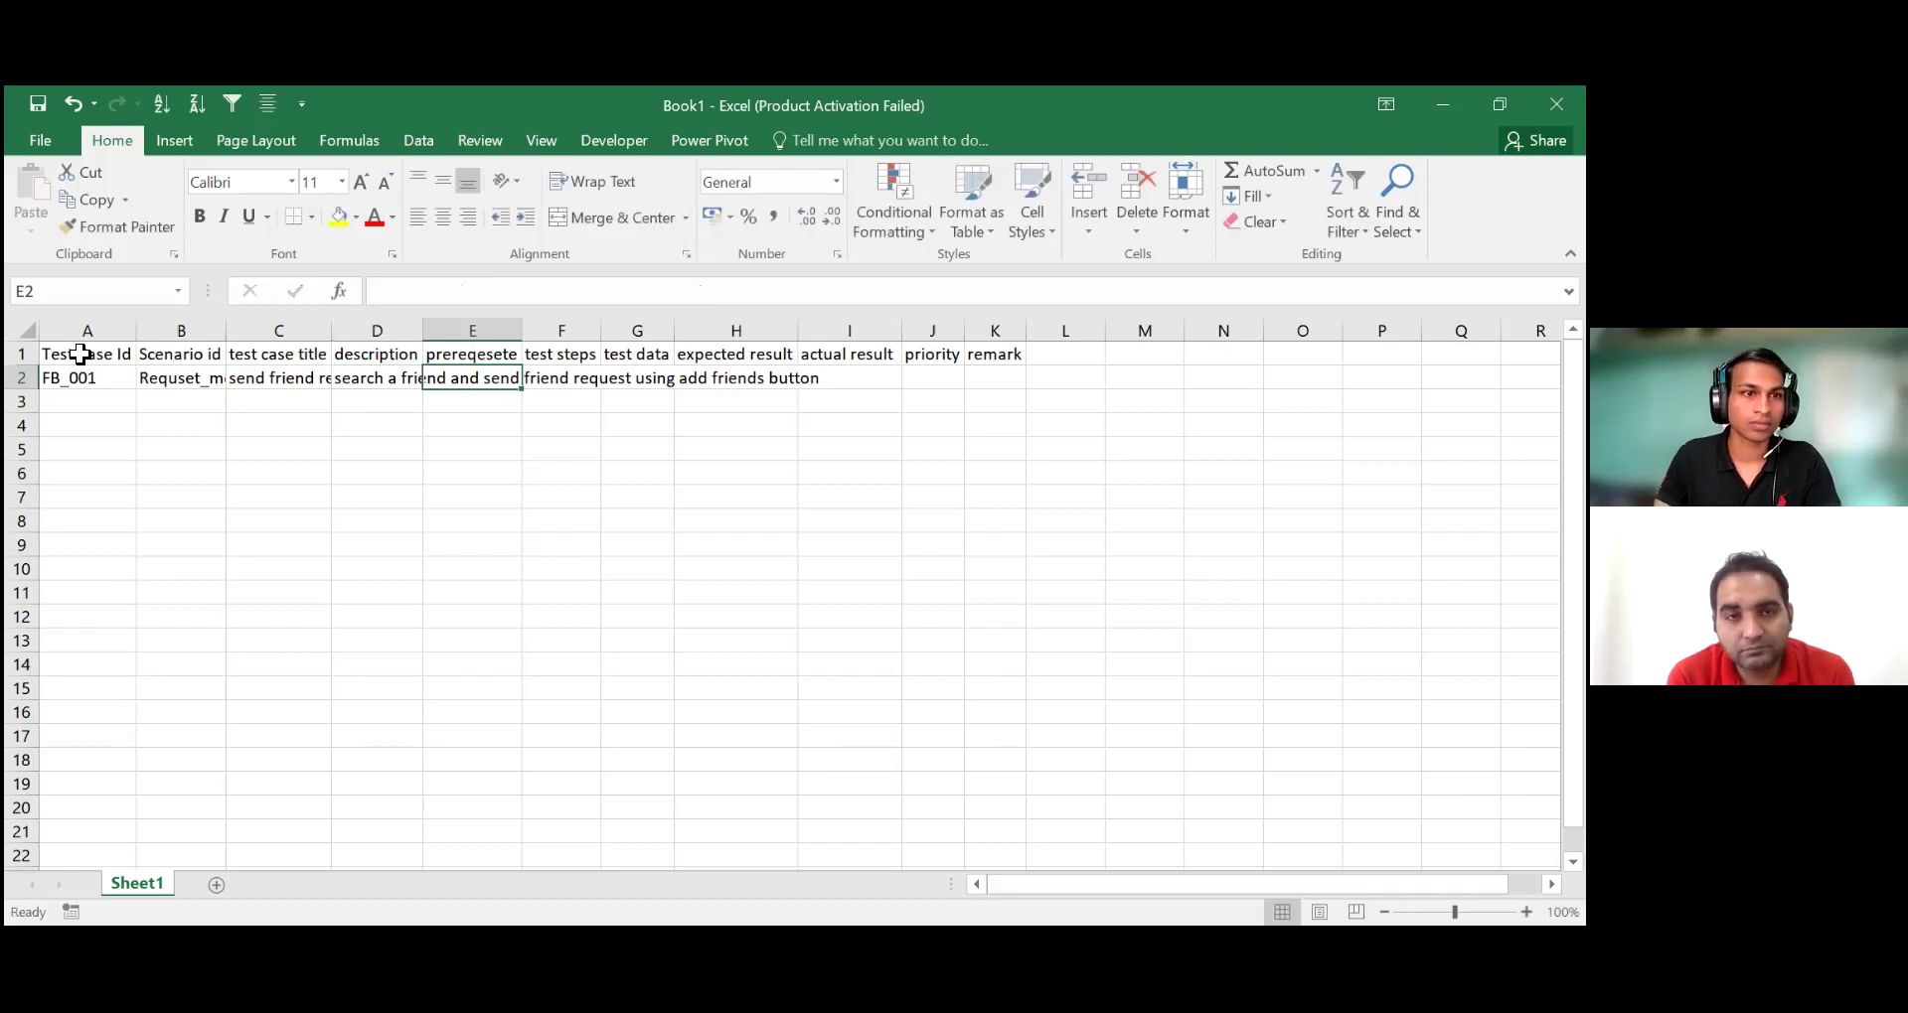
Make the header row 1 bold and auto-fit the widths of the table's columns to their contents
click(24, 353)
click(198, 215)
drag(136, 331, 1010, 315)
double_click(1023, 330)
drag(545, 621, 348, 593)
Turn on text wrapping for row 2 and increase its height to about three times the default
click(21, 378)
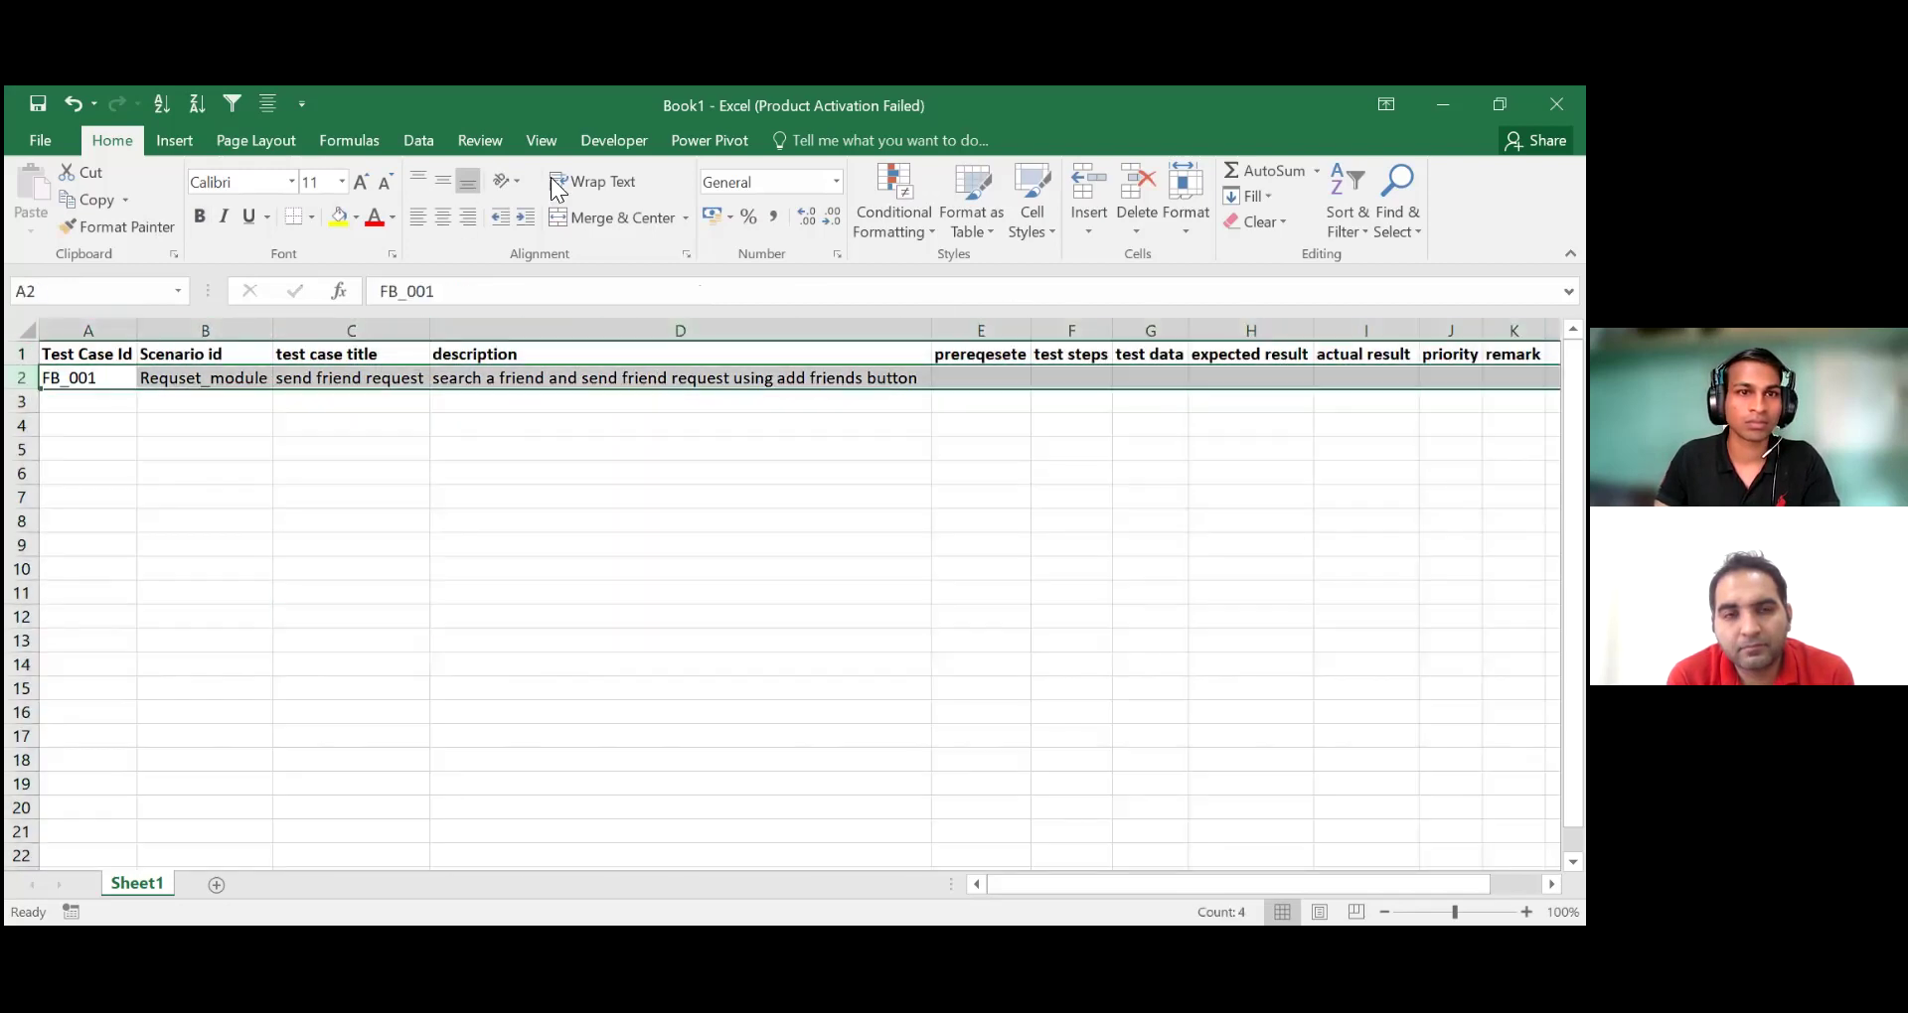
click(592, 181)
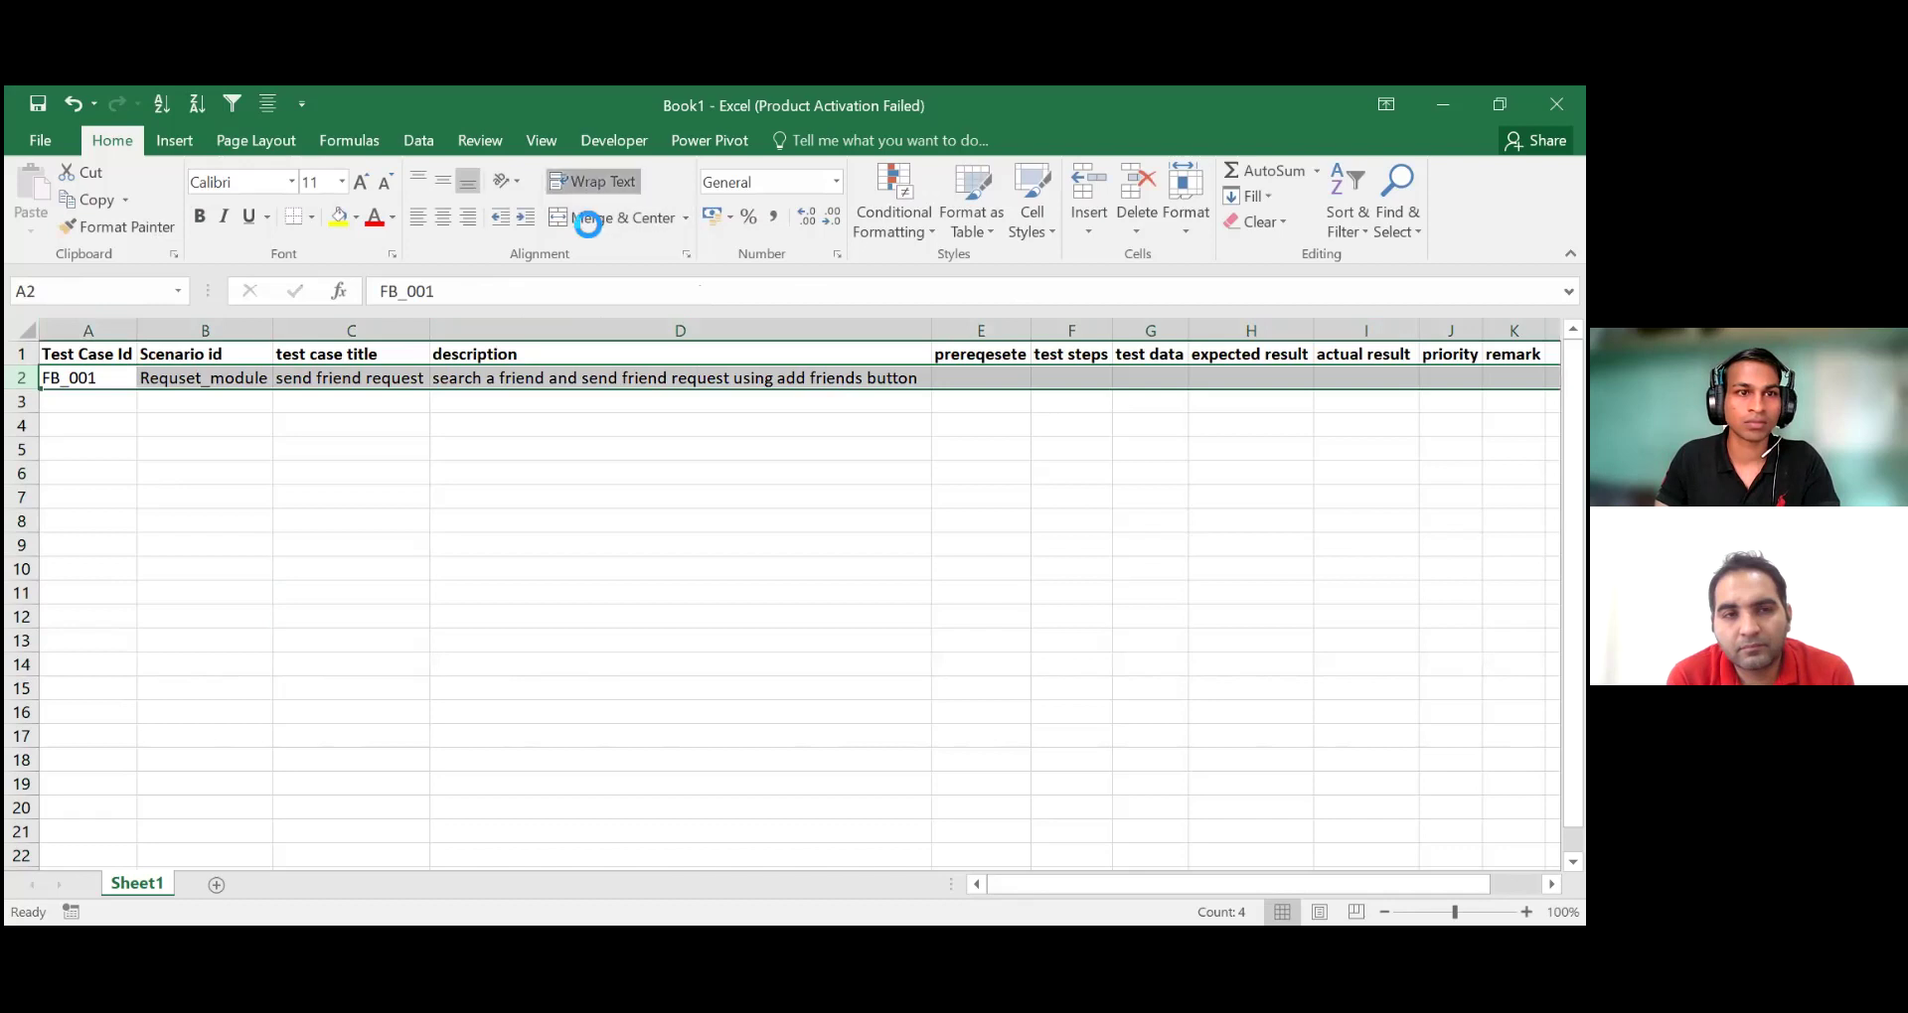
click(464, 494)
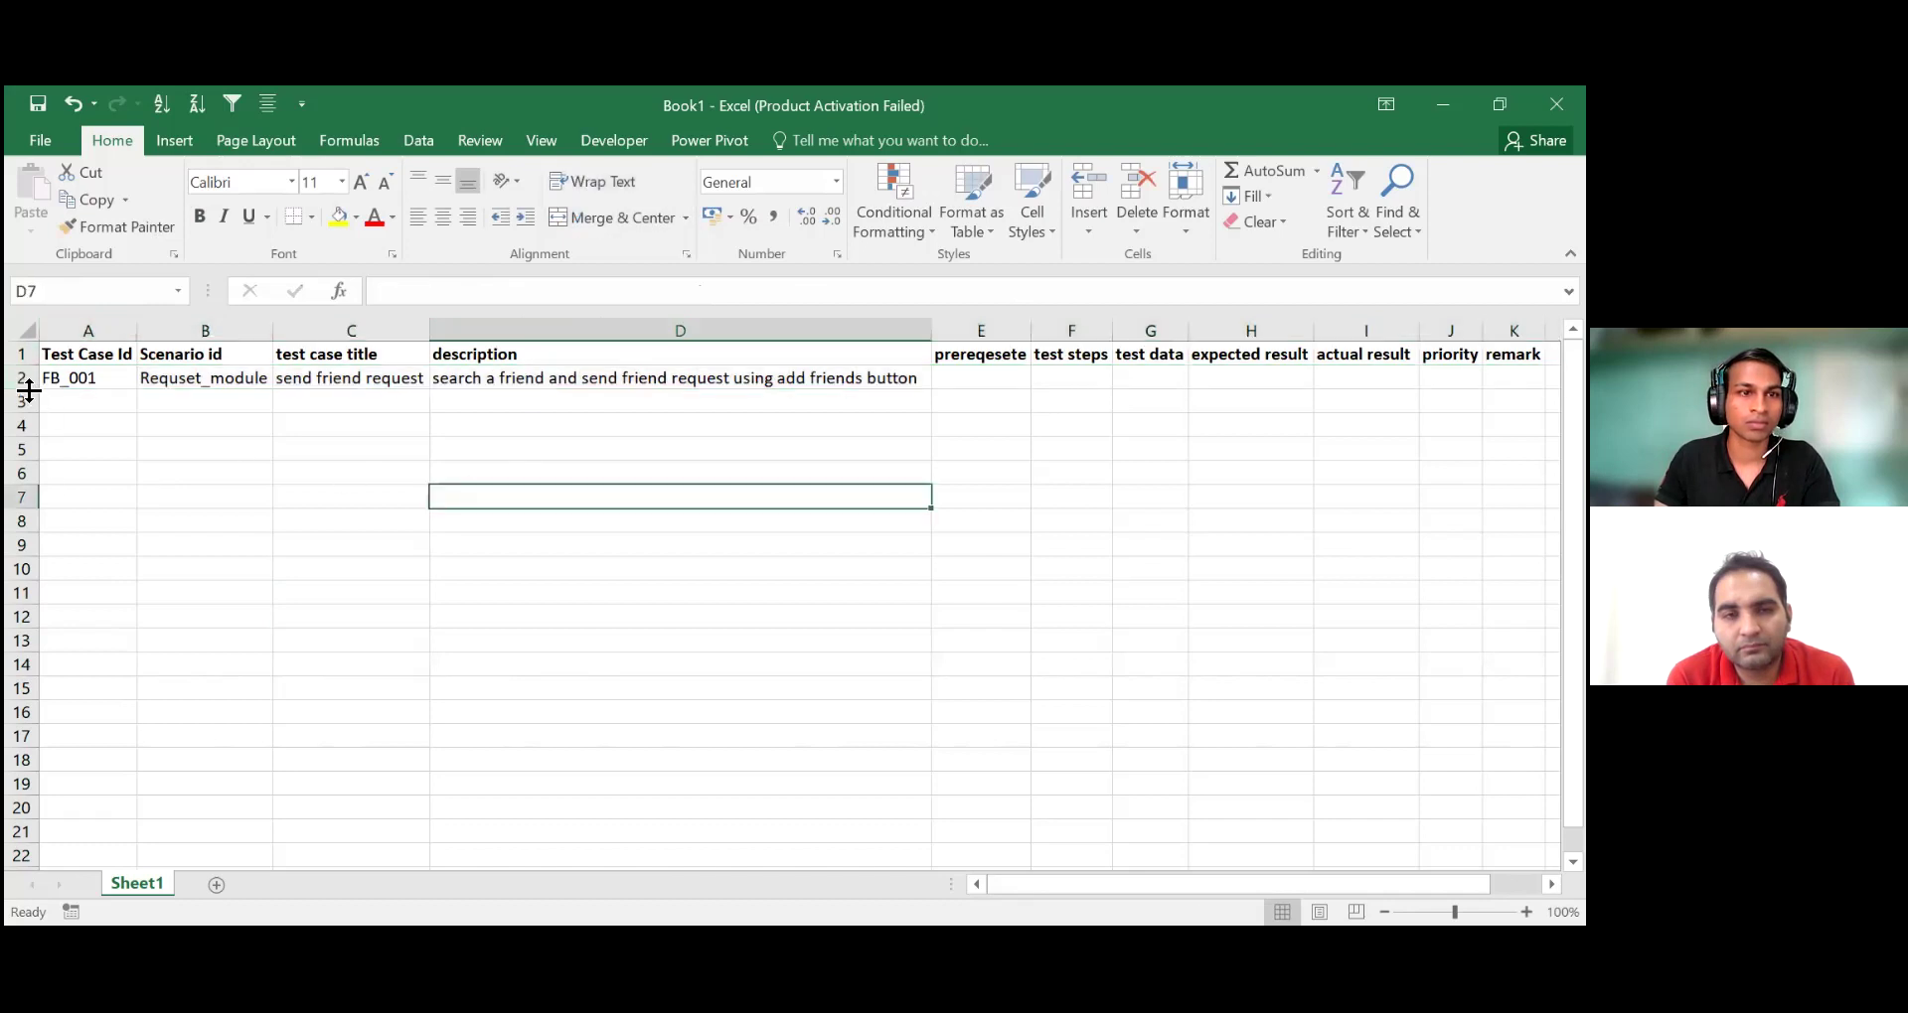
drag(28, 391, 33, 440)
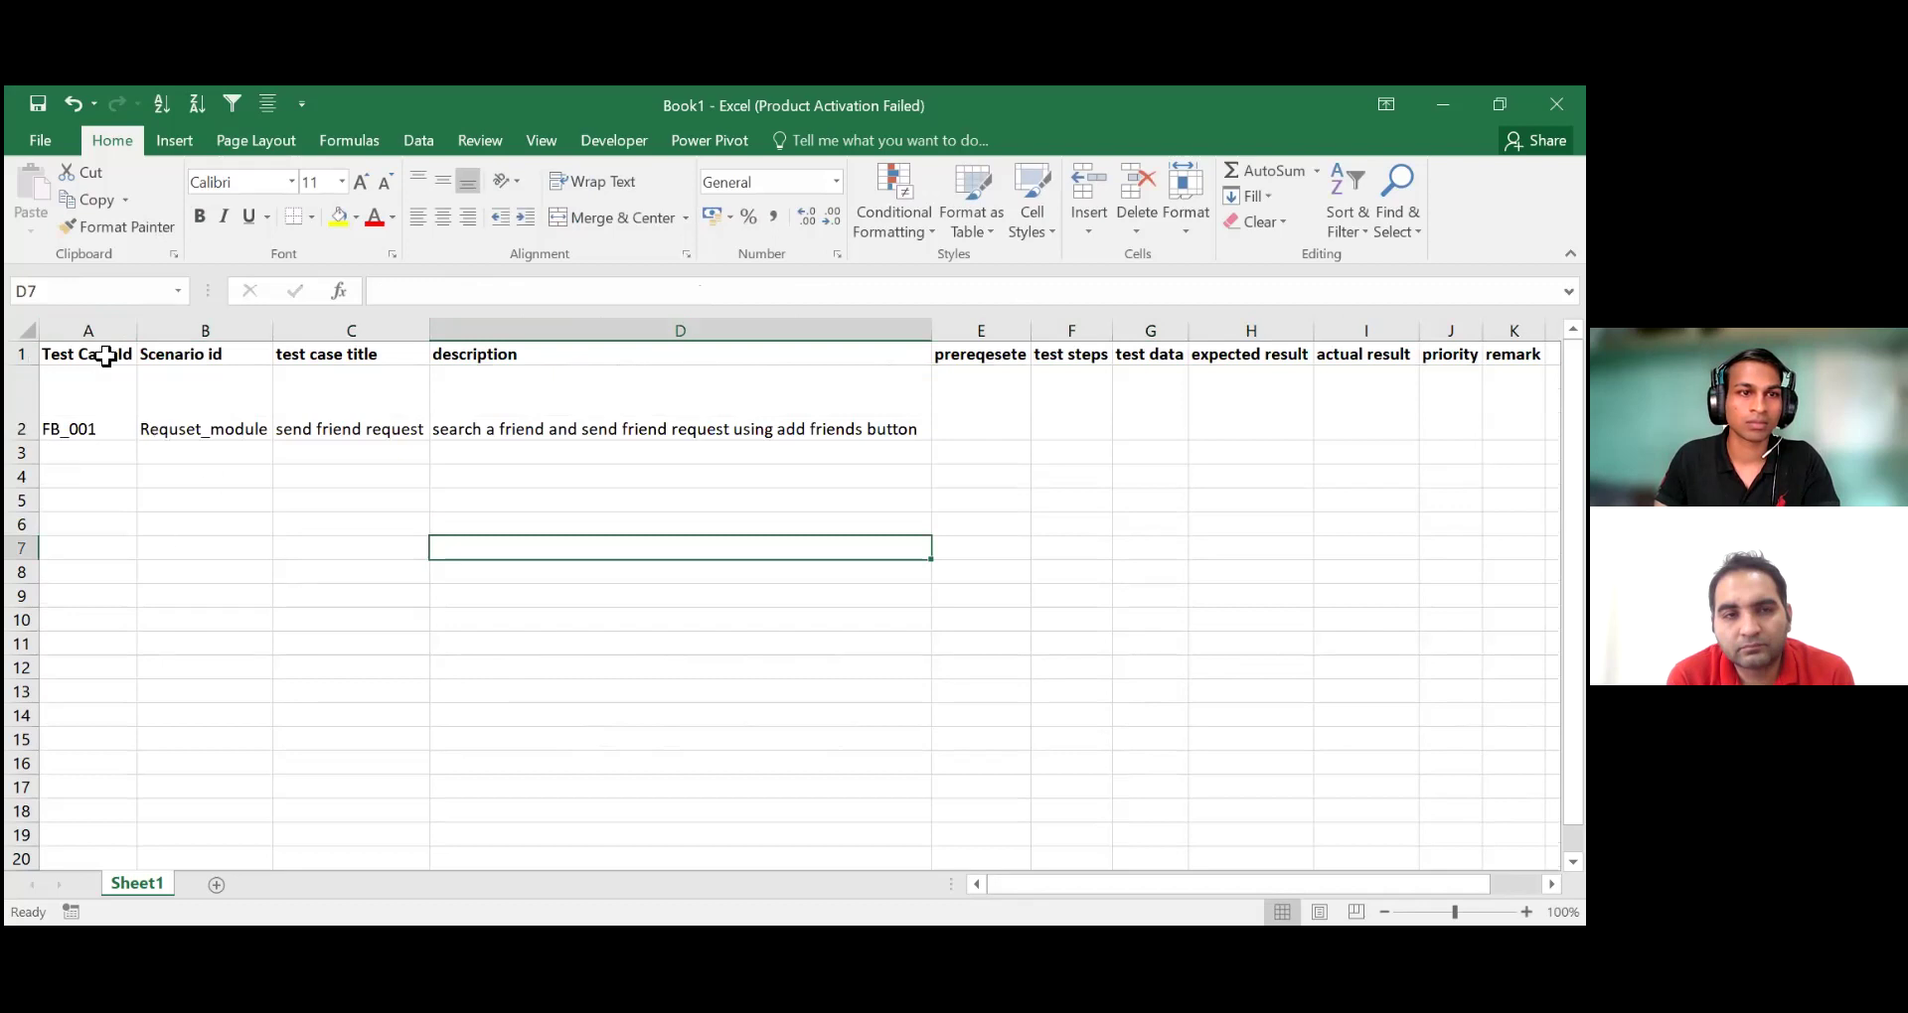
click(21, 403)
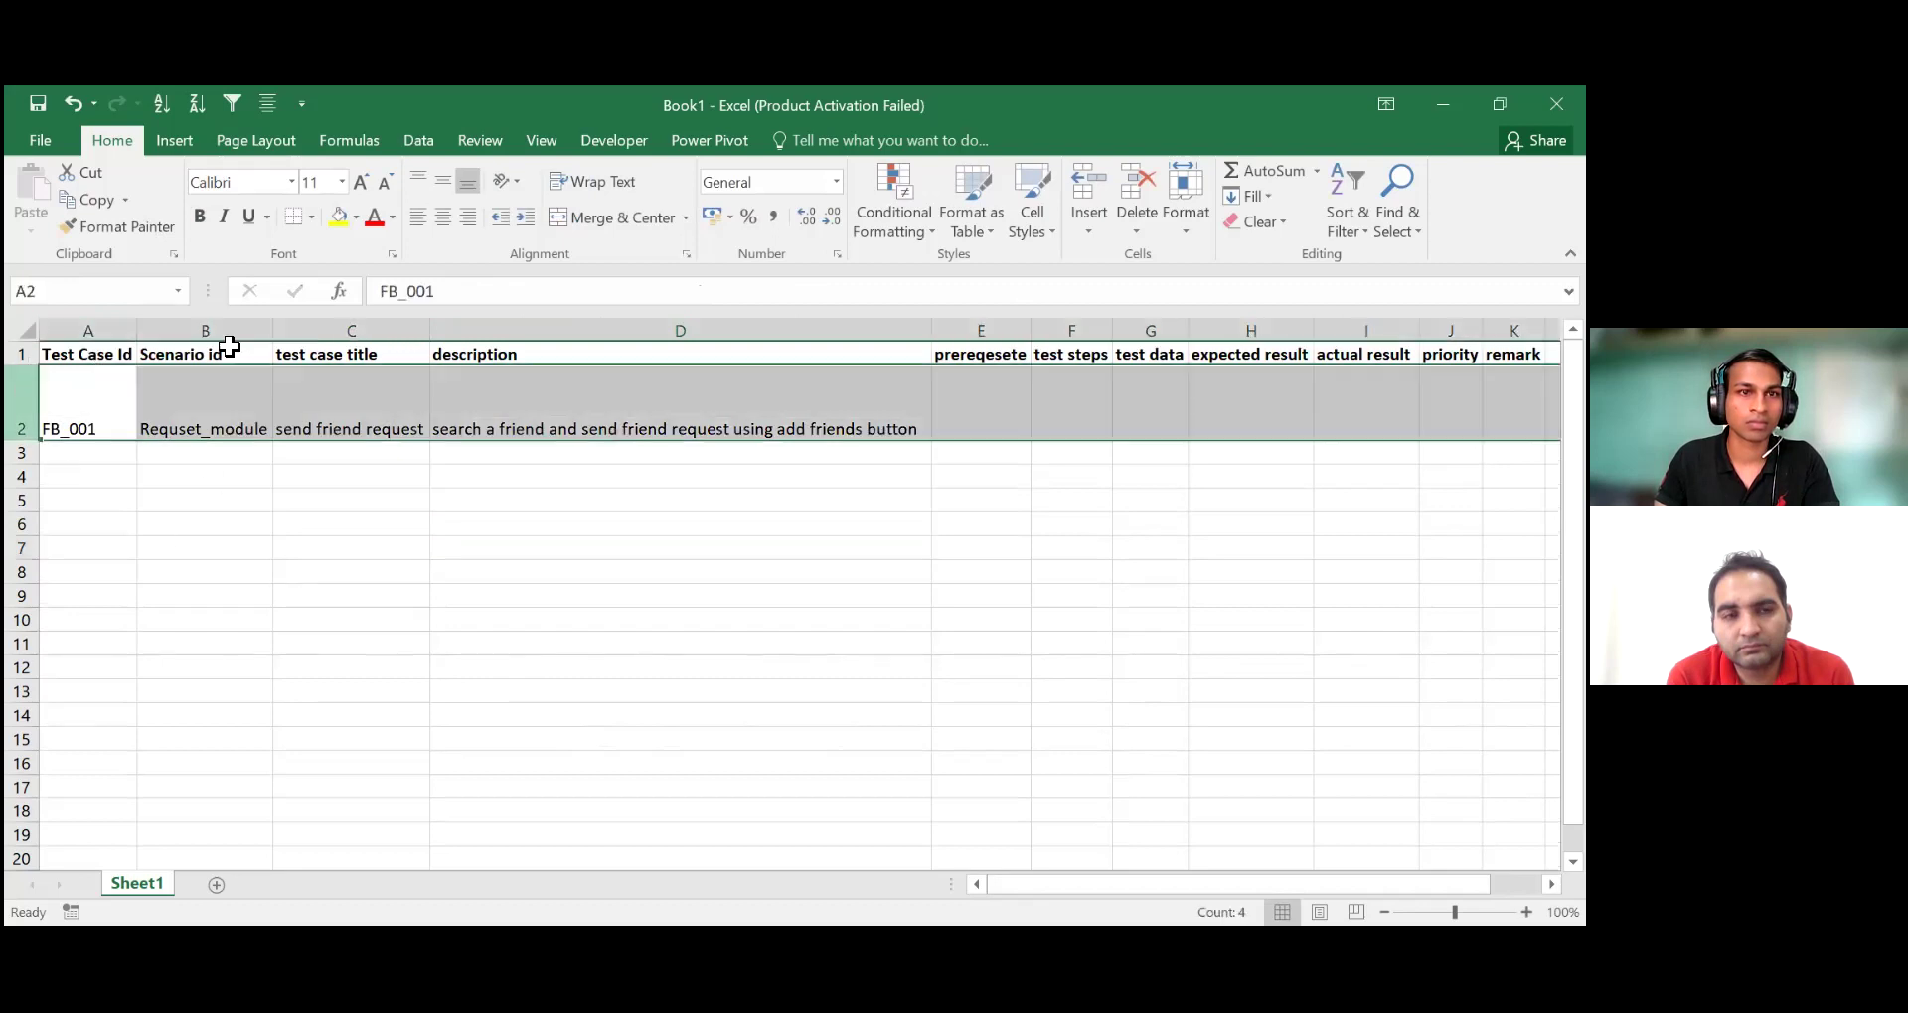
click(183, 532)
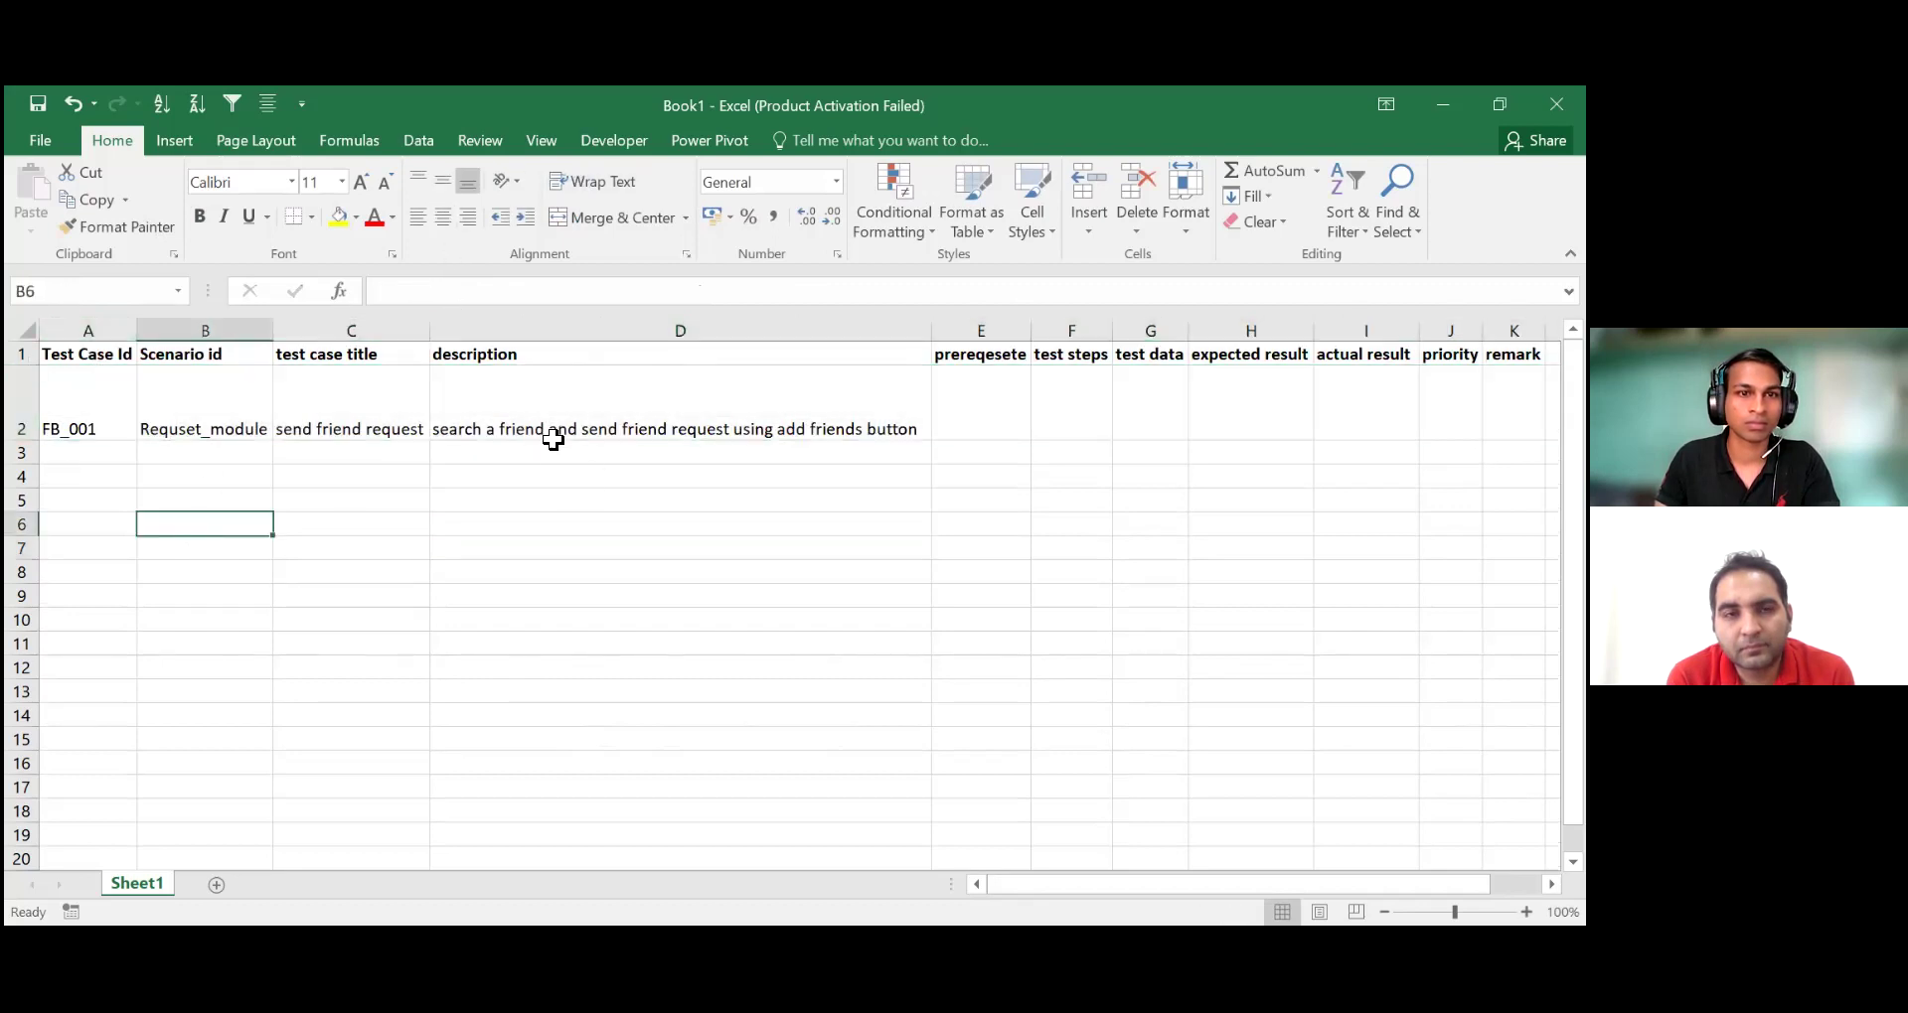
Enter the prerequisite "loginto fb" in cell E2 for test case FB_001
click(967, 424)
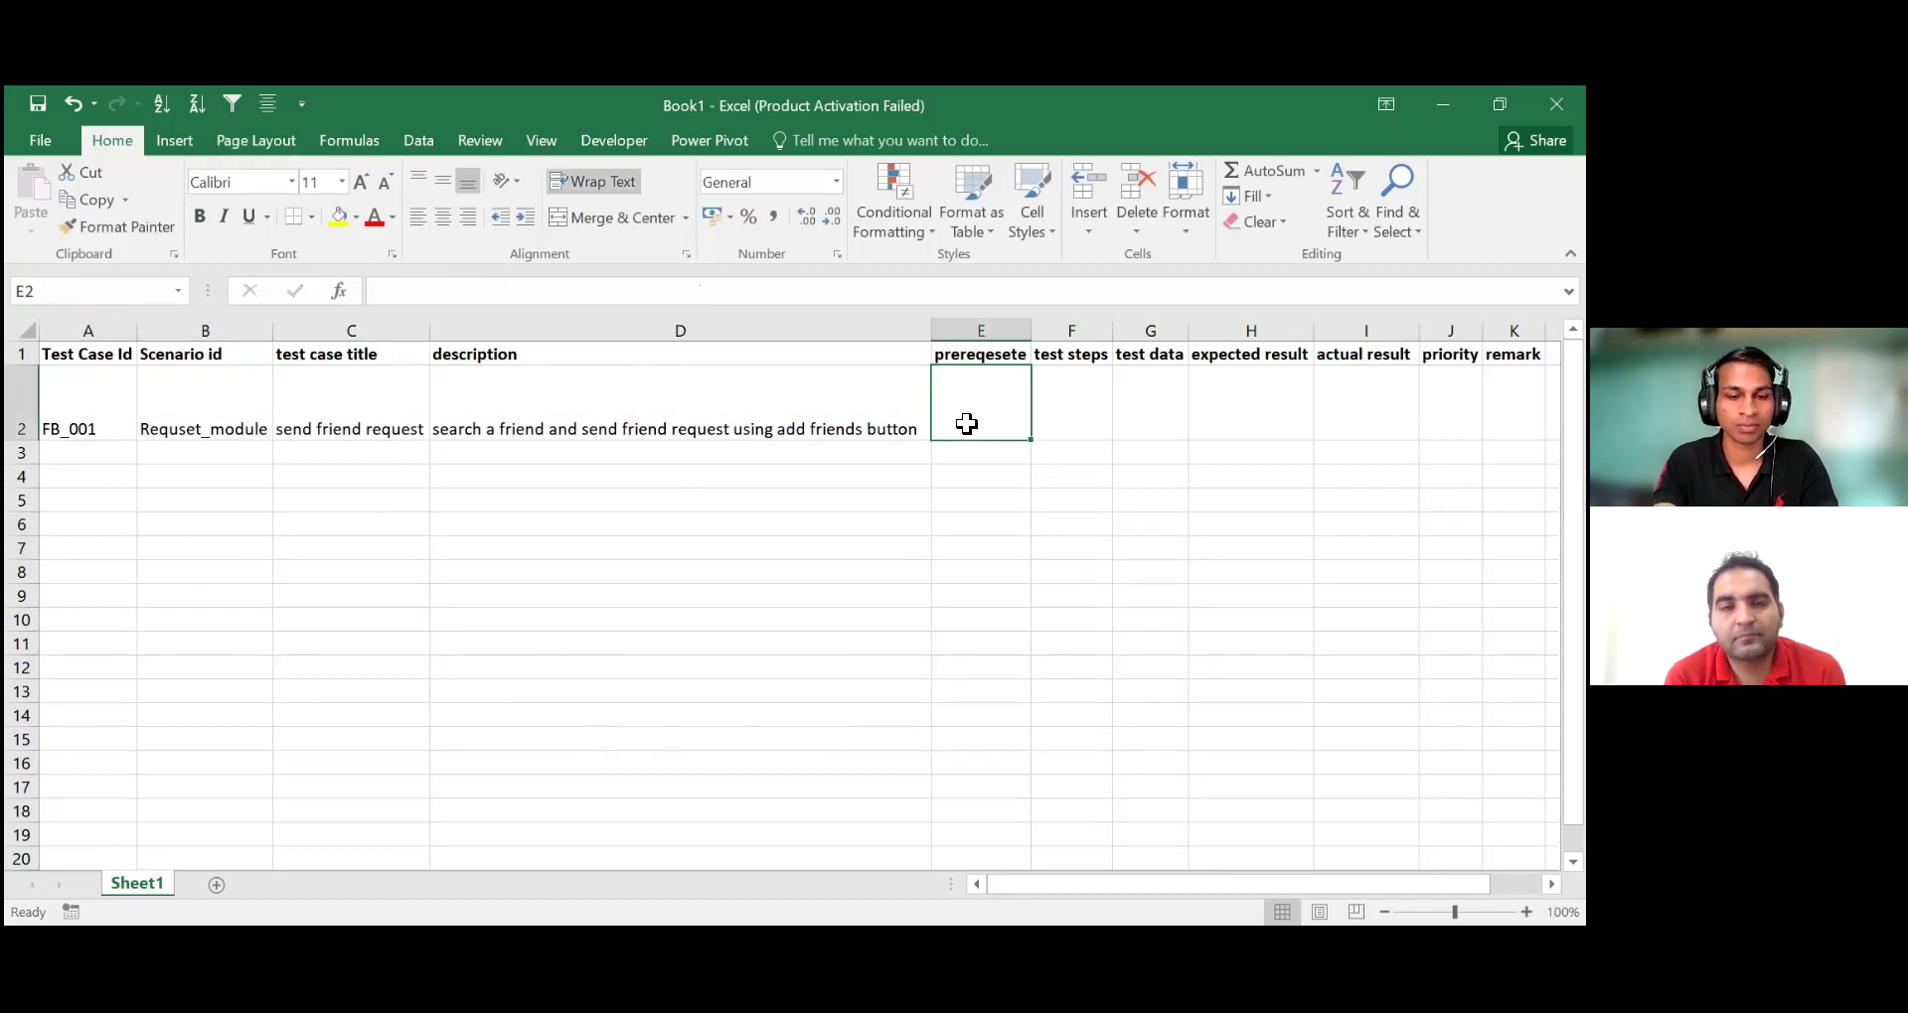
text(lo)
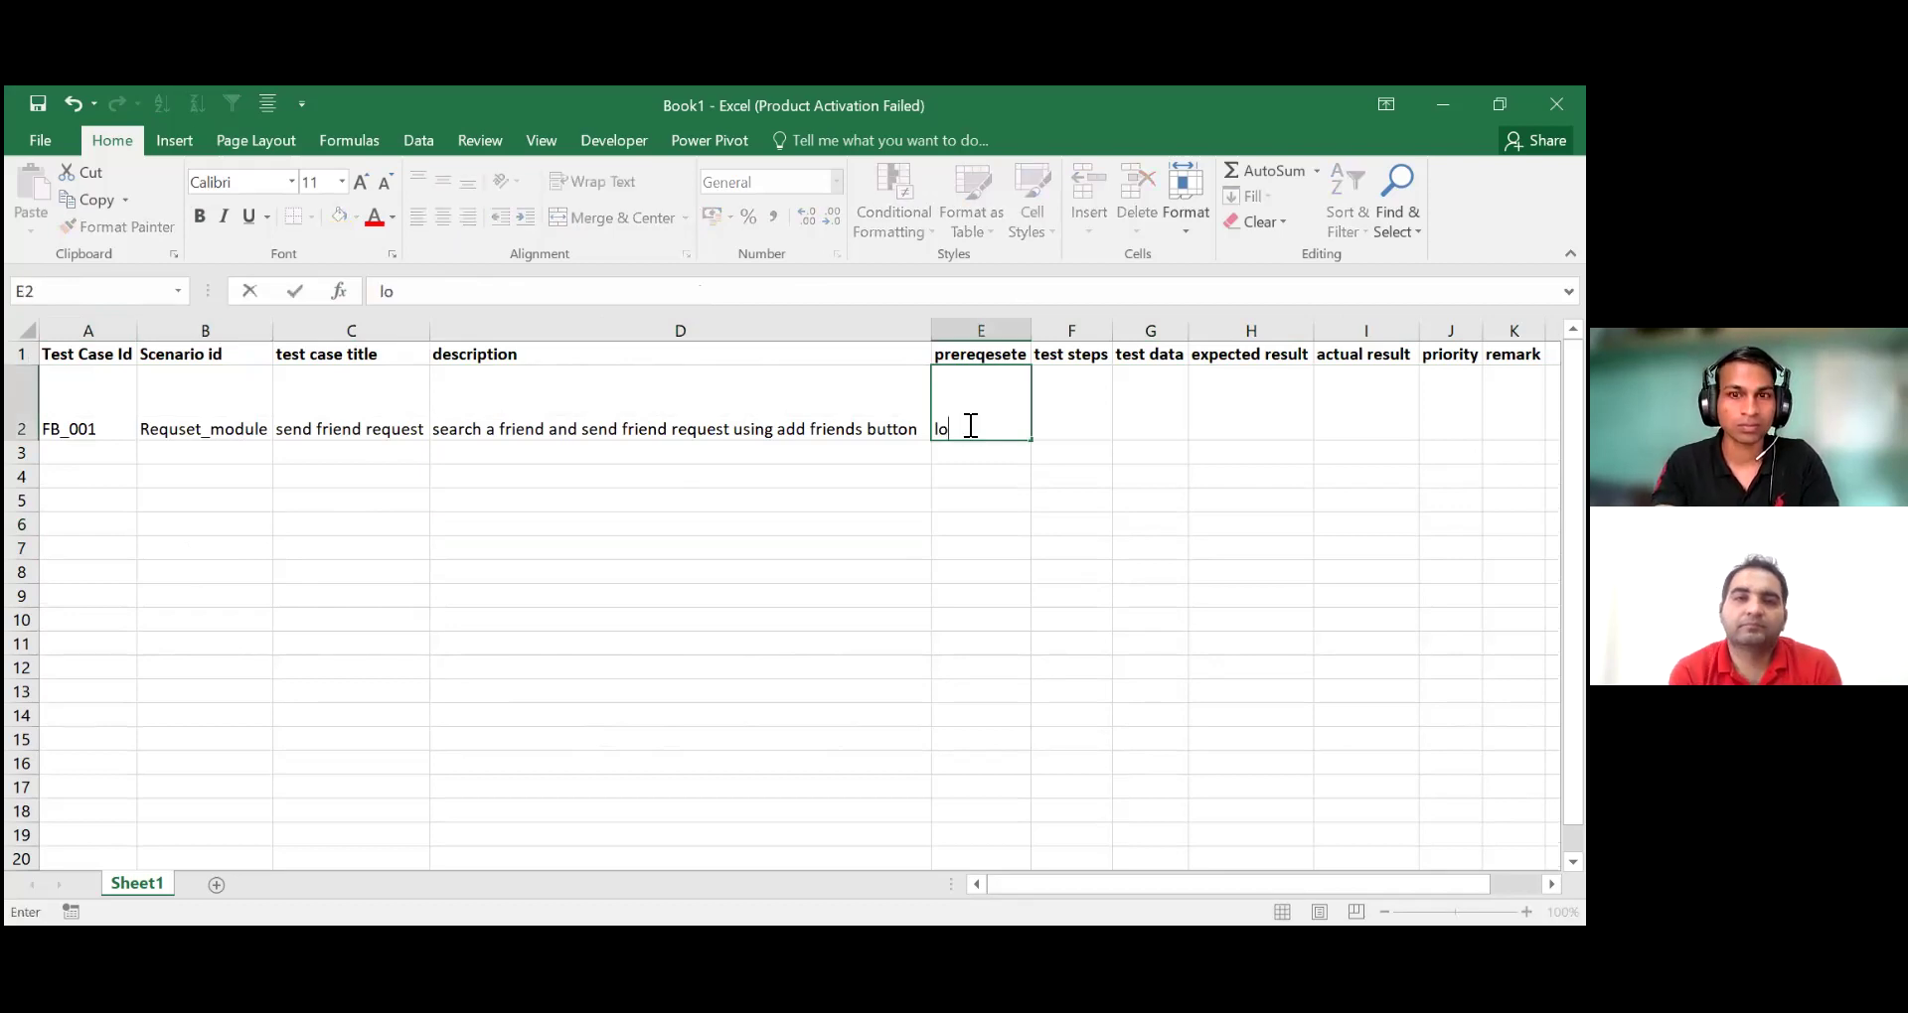
text(hin)
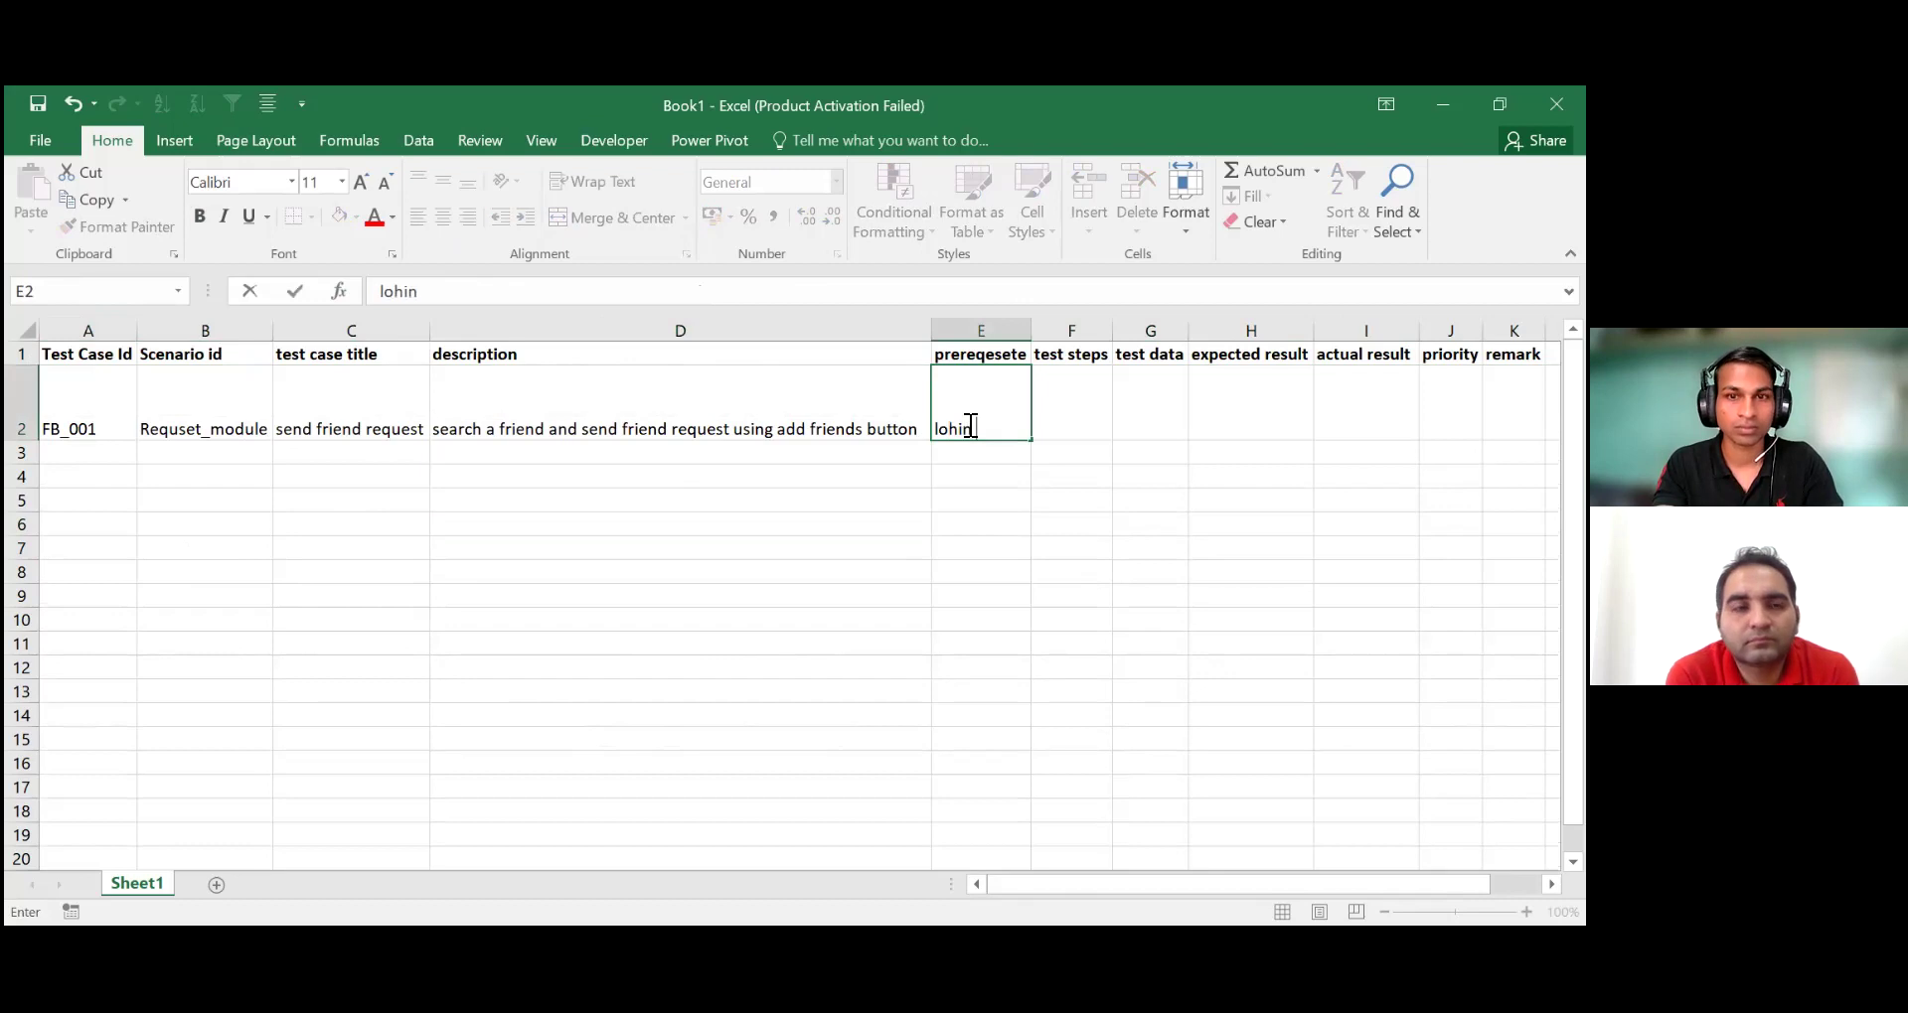
key(BackSpace)
key(BackSpace)
key(BackSpace)
text(gin)
text(ti)
text(o fb)
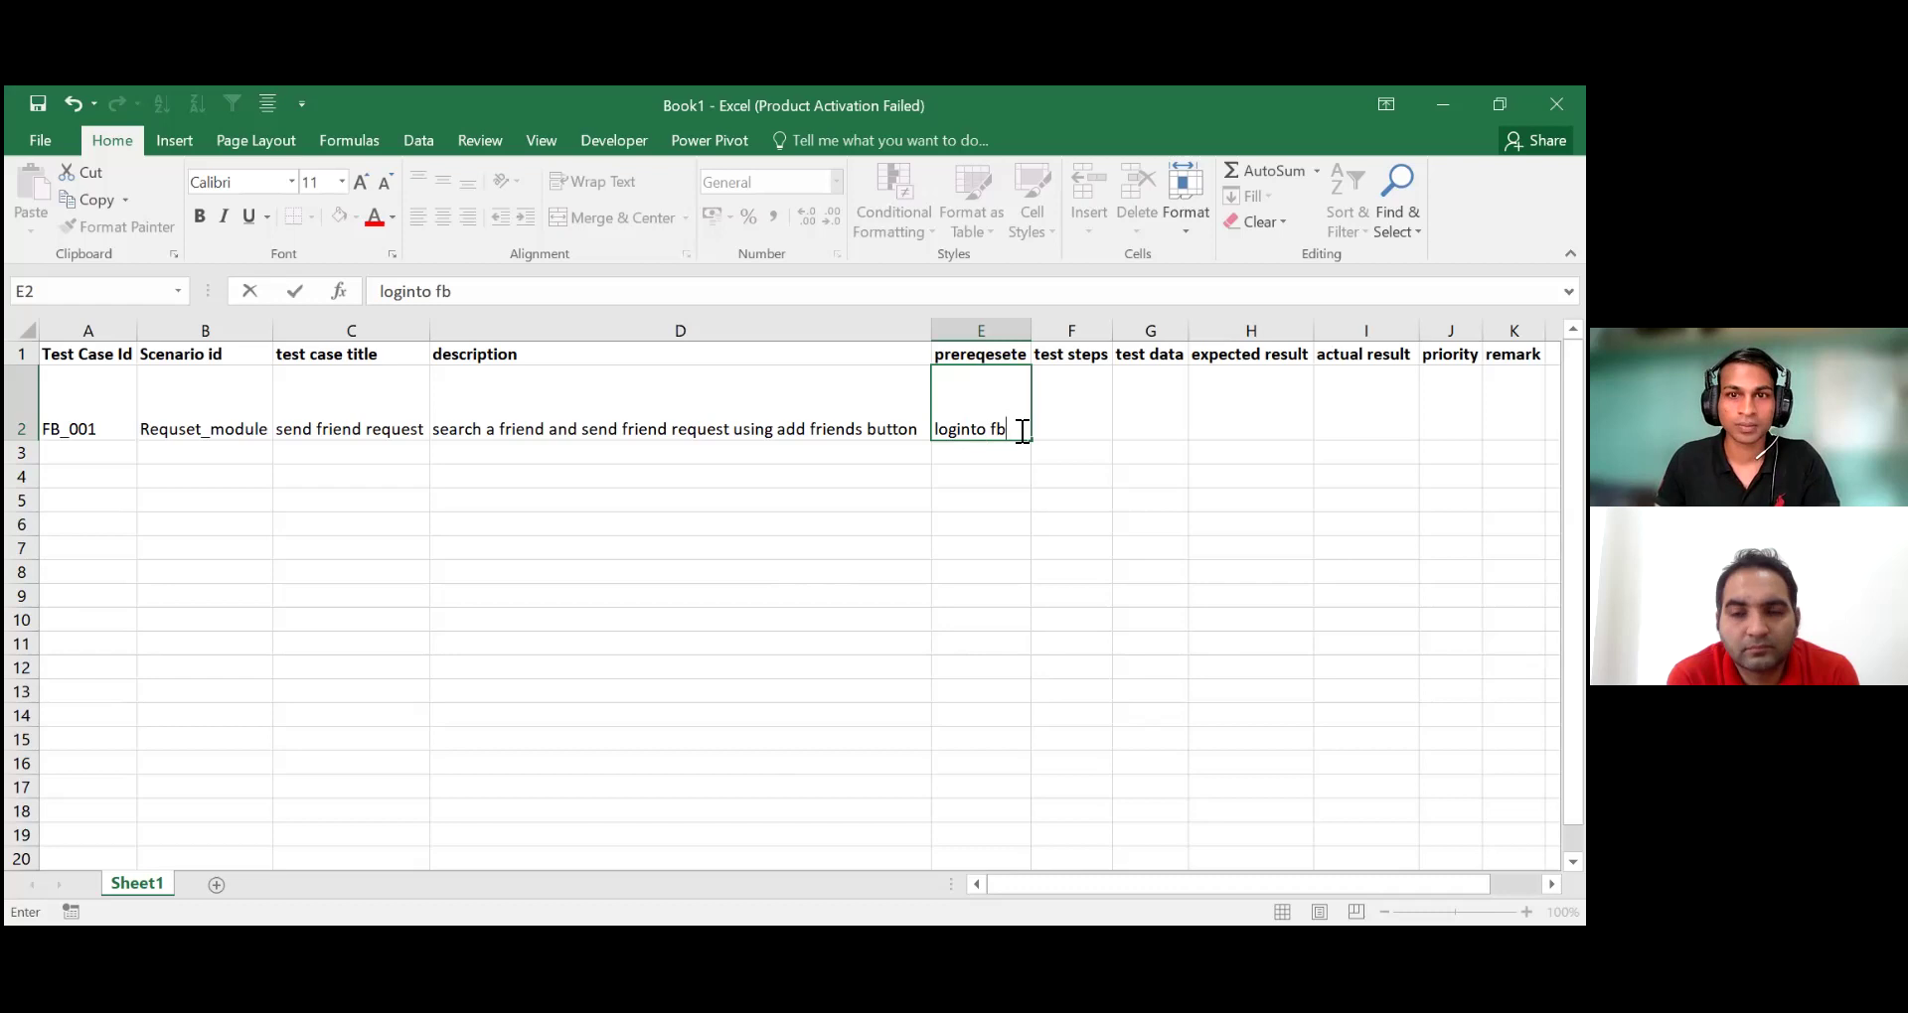
click(1057, 418)
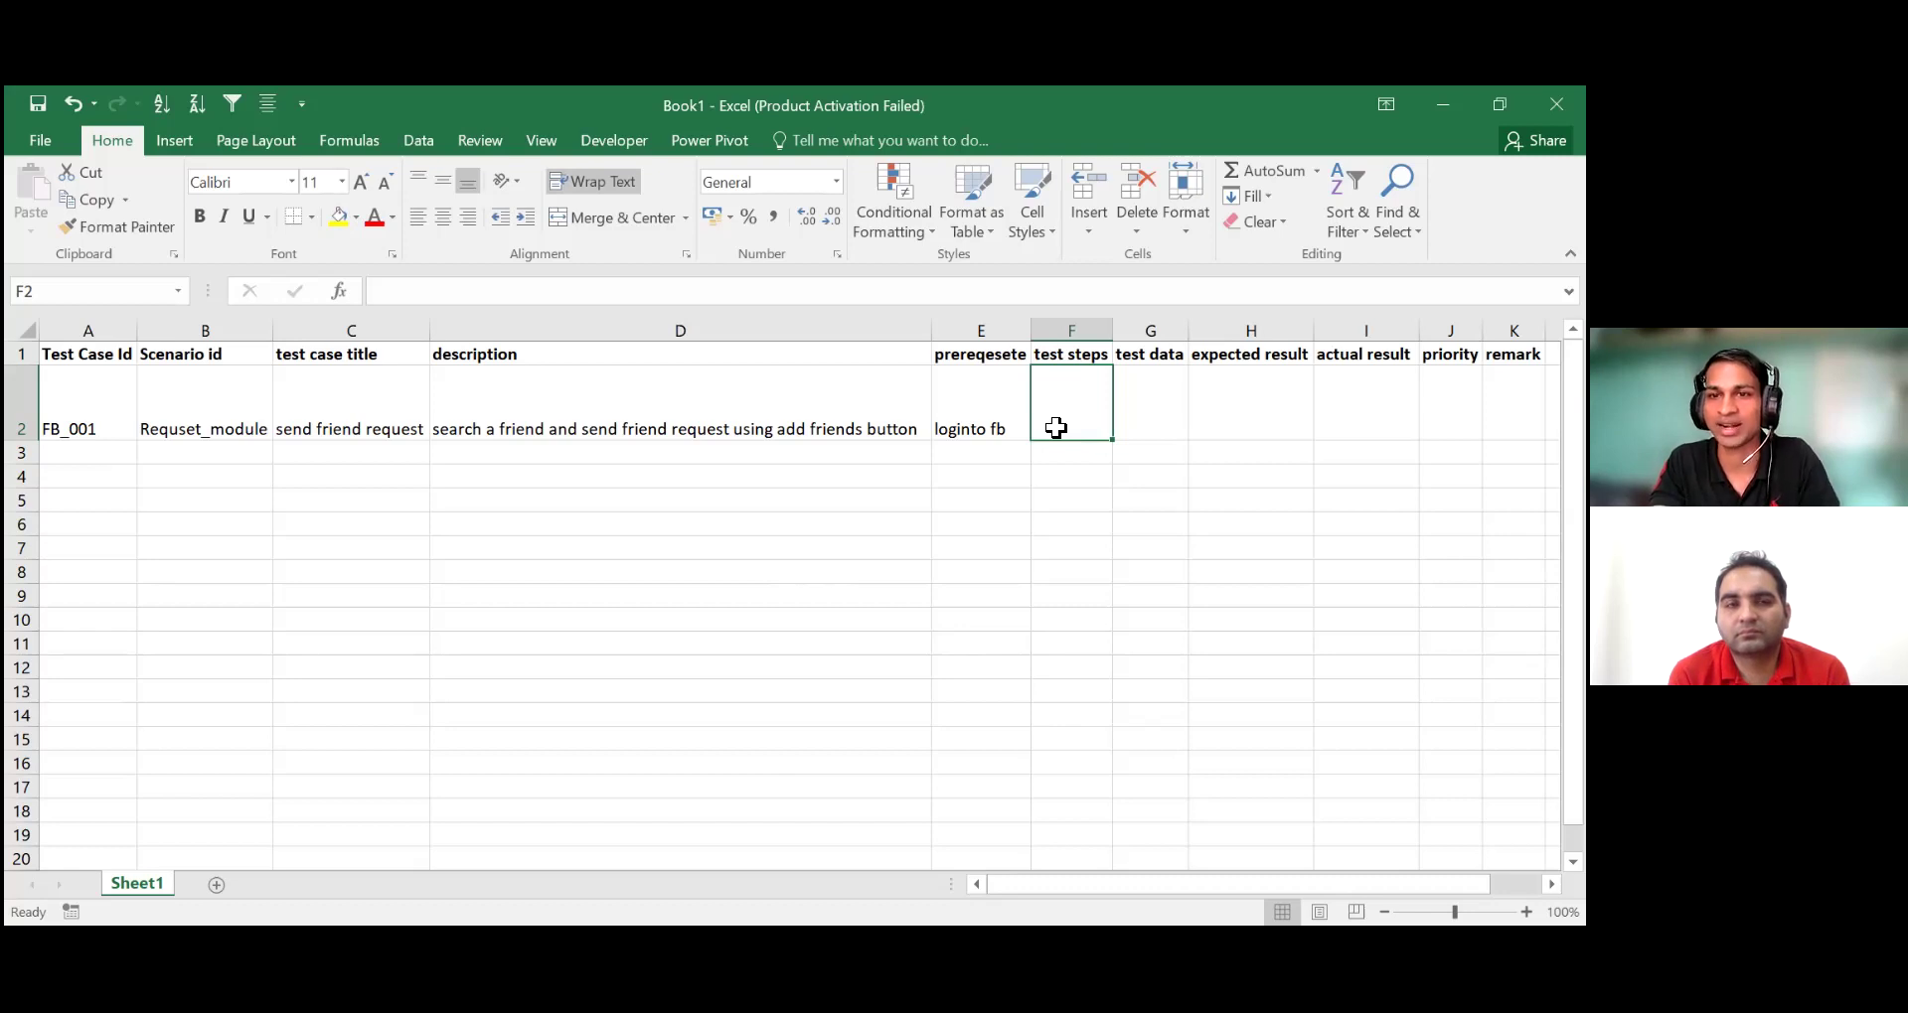
drag(1183, 884, 1227, 884)
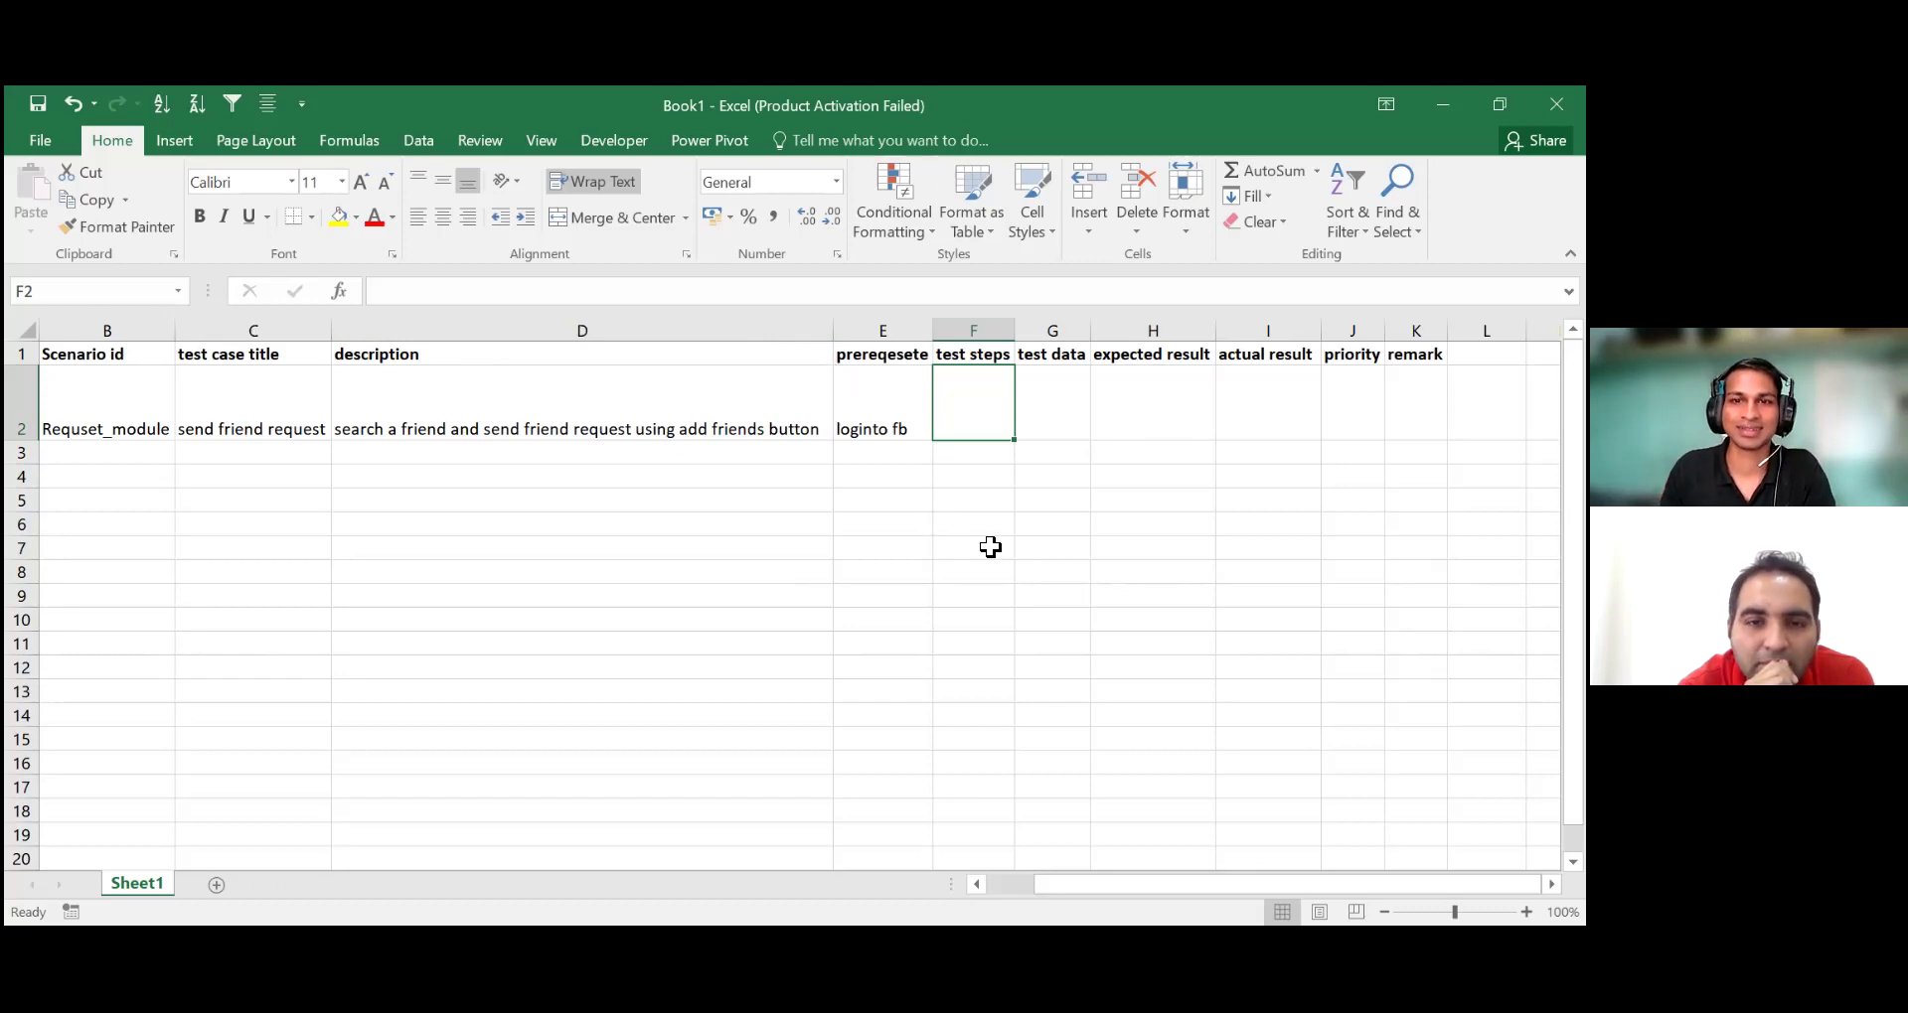
scroll(994, 552, down, 1)
drag(1174, 887, 992, 884)
scroll(792, 655, up, 1)
scroll(905, 666, down, 1)
scroll(943, 710, up, 1)
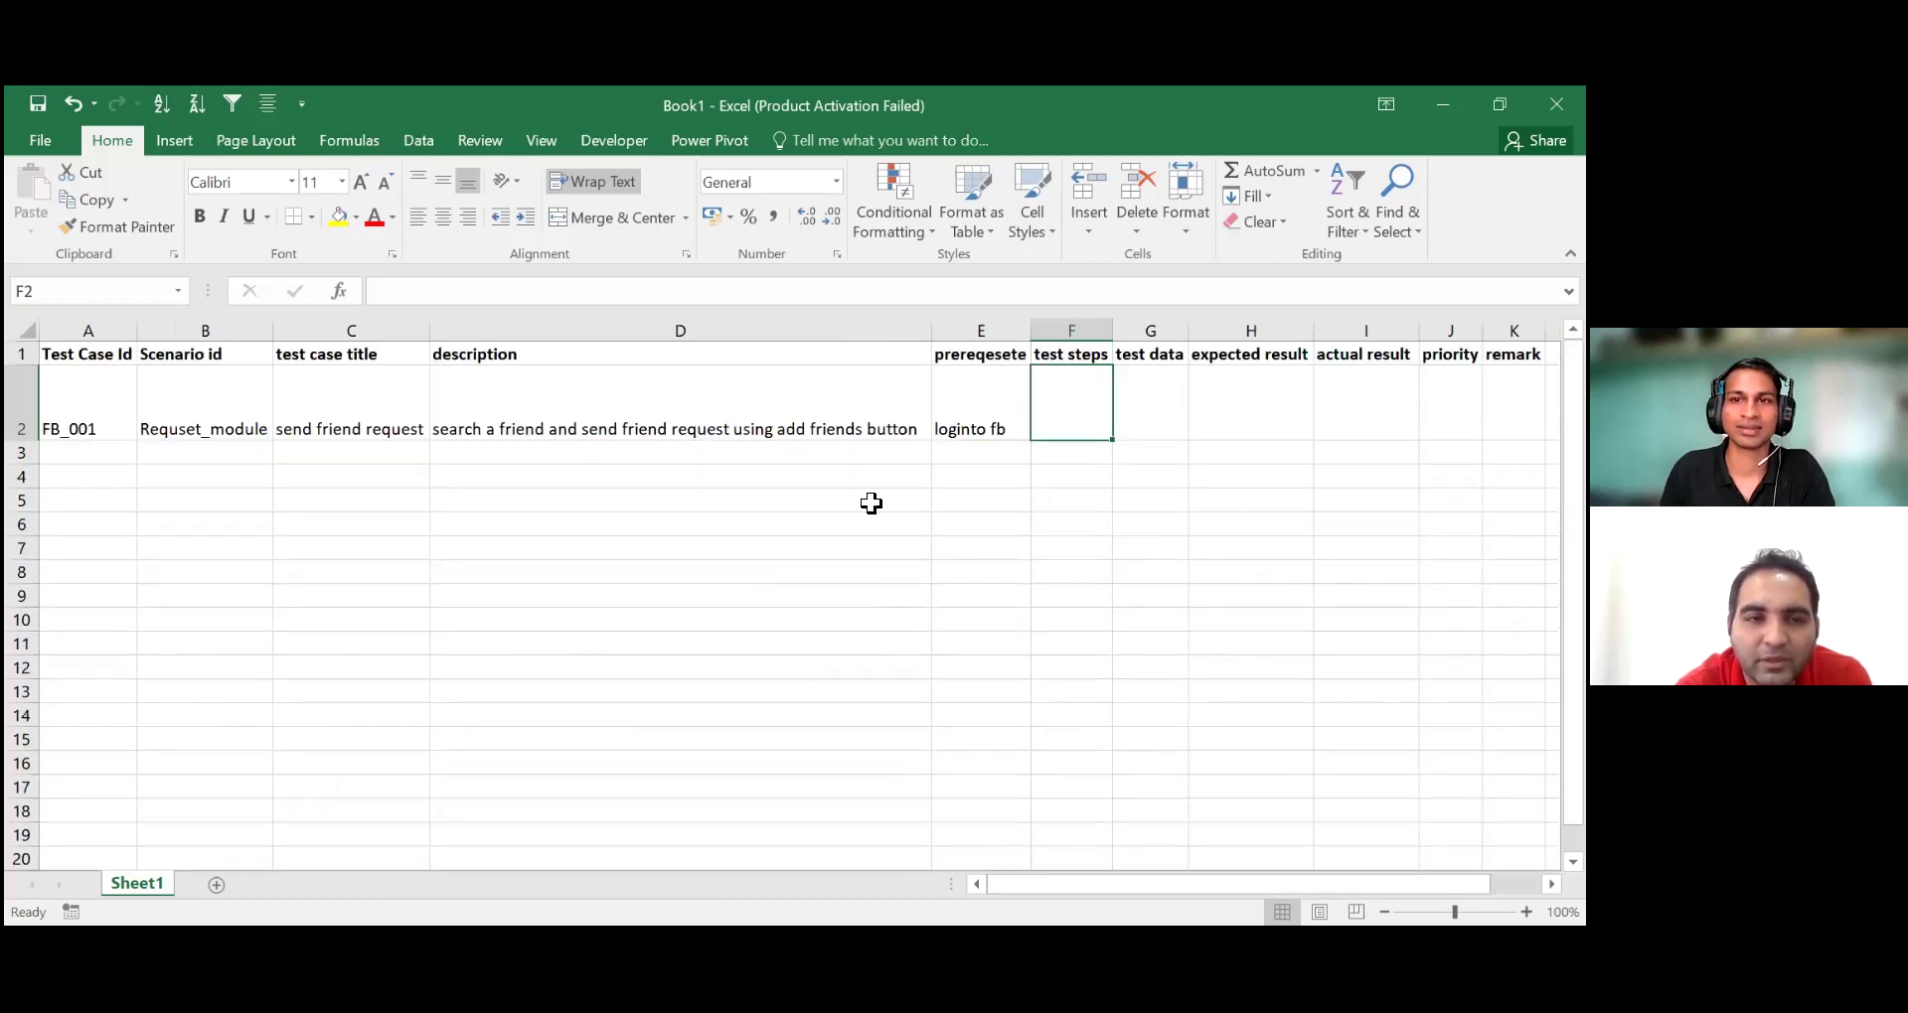